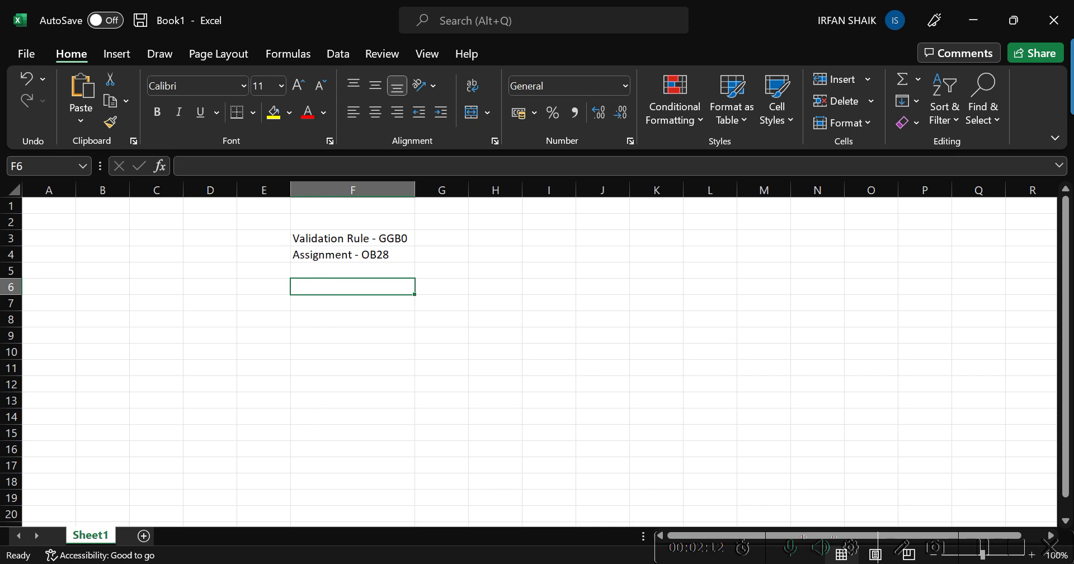
Step: Switch to SAP and run transaction GGB0 to open the validation overview
{"action": "left_click", "coordinate": [301, 529]}
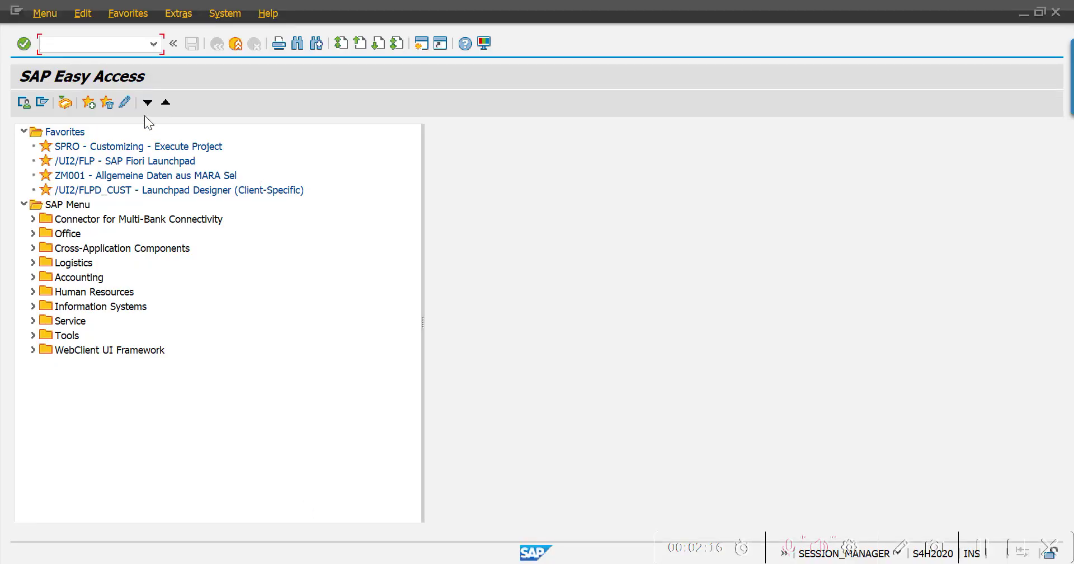
{"action": "type", "text": "GGB0"}
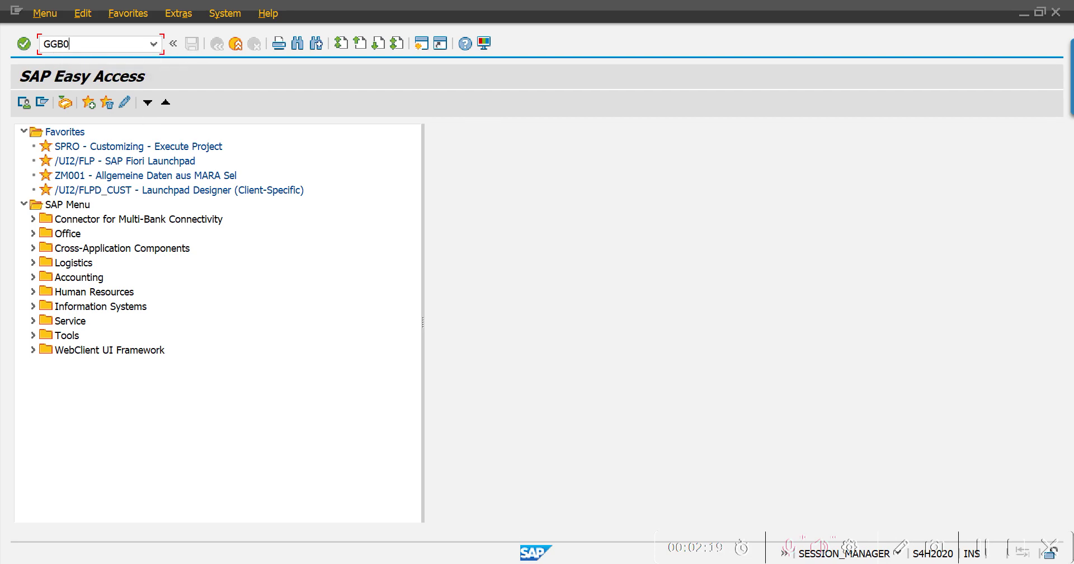
{"action": "key", "text": "Return"}
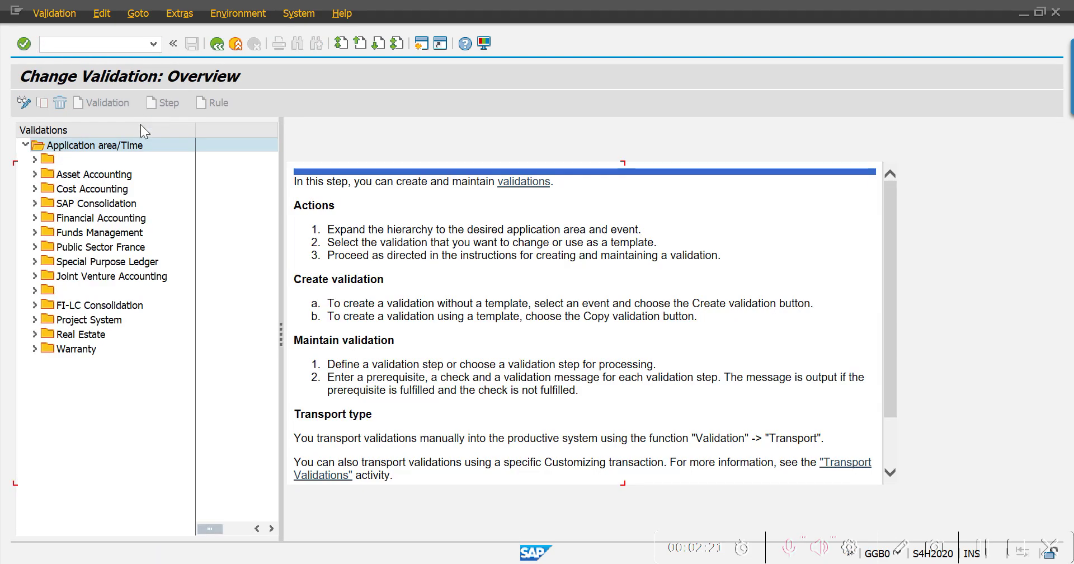
Step: Open Step 001 of the ZFI validation under Financial Accounting, Line Item
{"action": "left_click", "coordinate": [35, 217]}
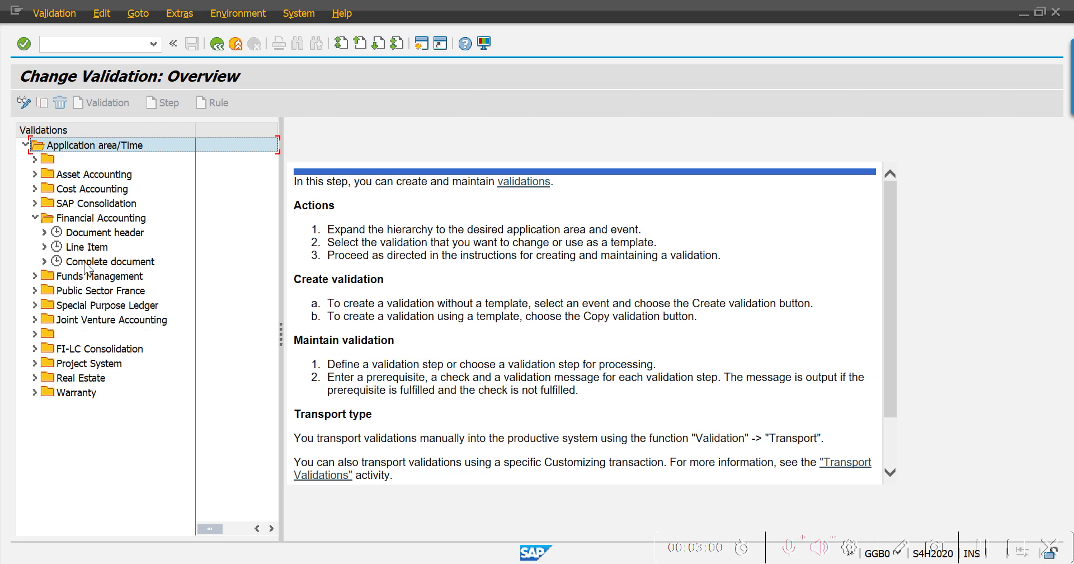
{"action": "left_click", "coordinate": [44, 247]}
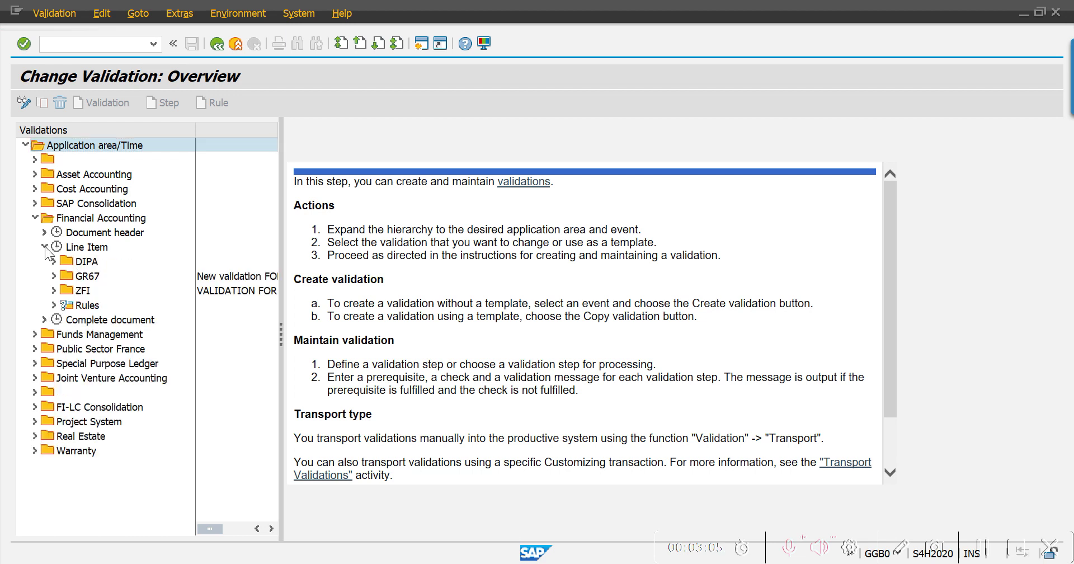
{"action": "left_click", "coordinate": [59, 290]}
{"action": "double_click", "coordinate": [84, 305]}
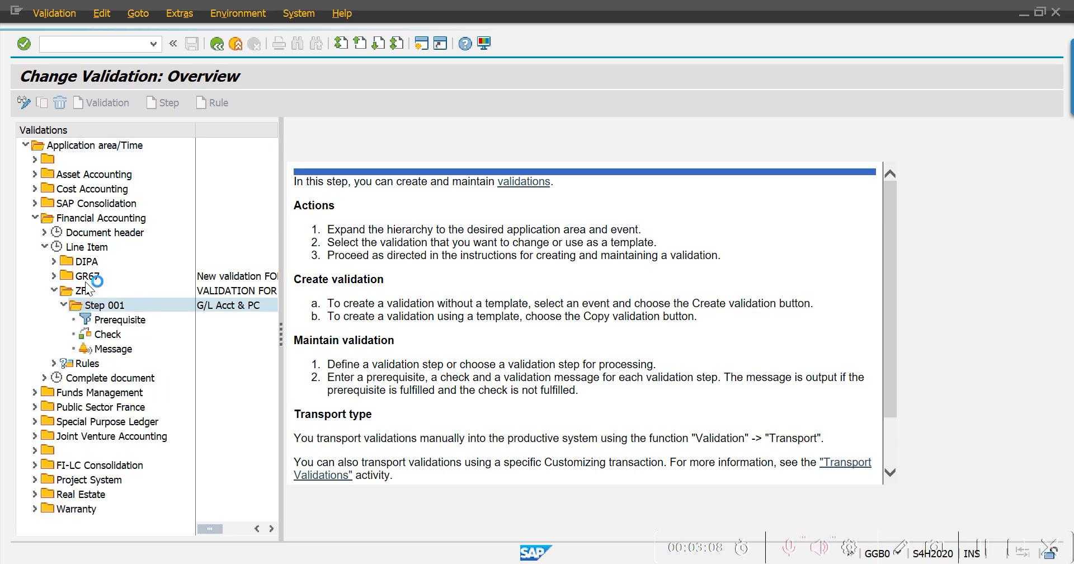
{"action": "left_click", "coordinate": [64, 305]}
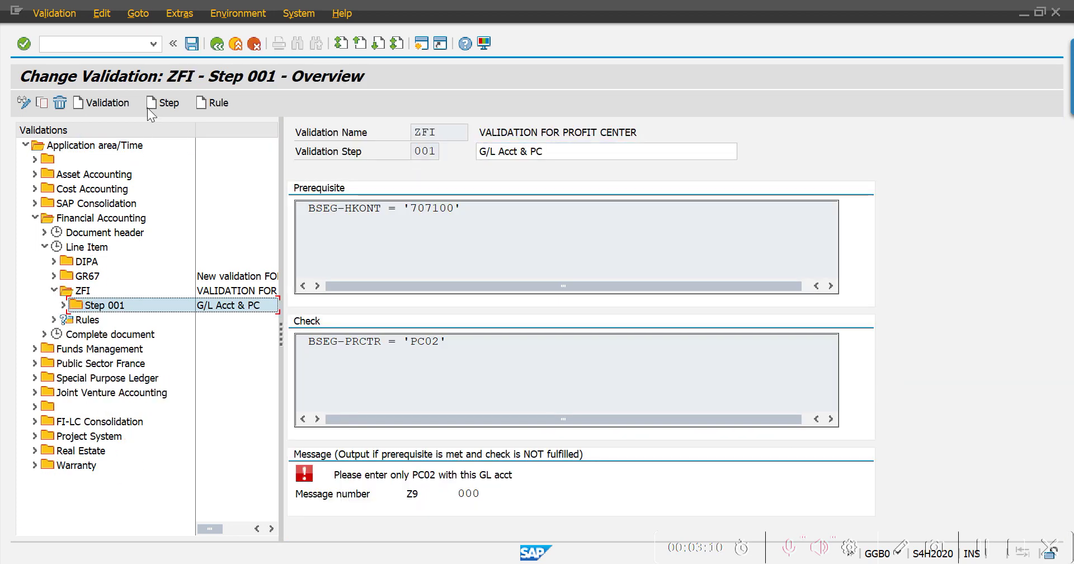
Step: Create a new step in the ZFI validation with the description "GL Line Item Validation"
{"action": "left_click", "coordinate": [172, 106]}
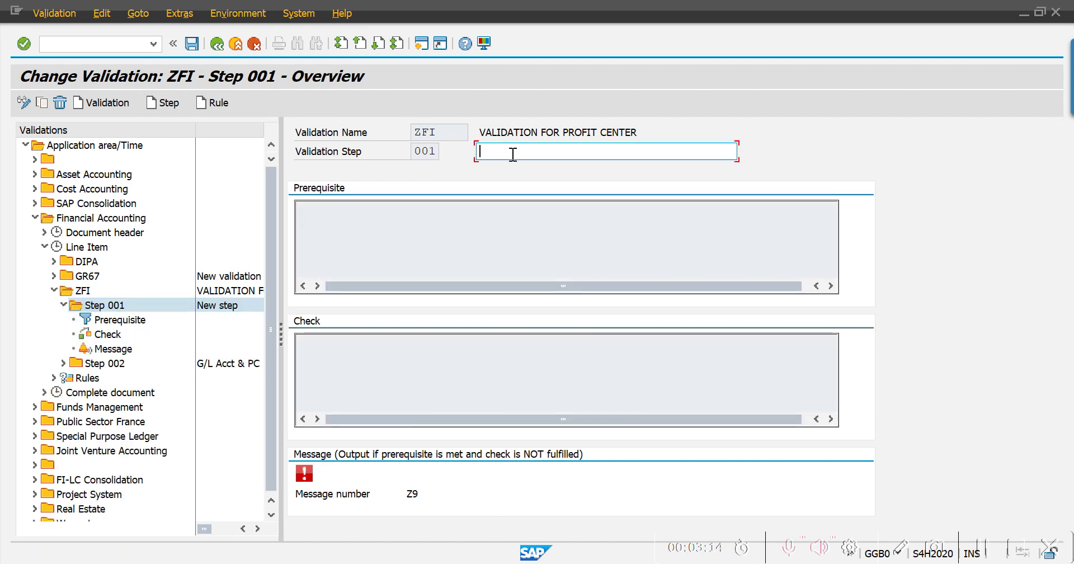
{"action": "type", "text": "GL"}
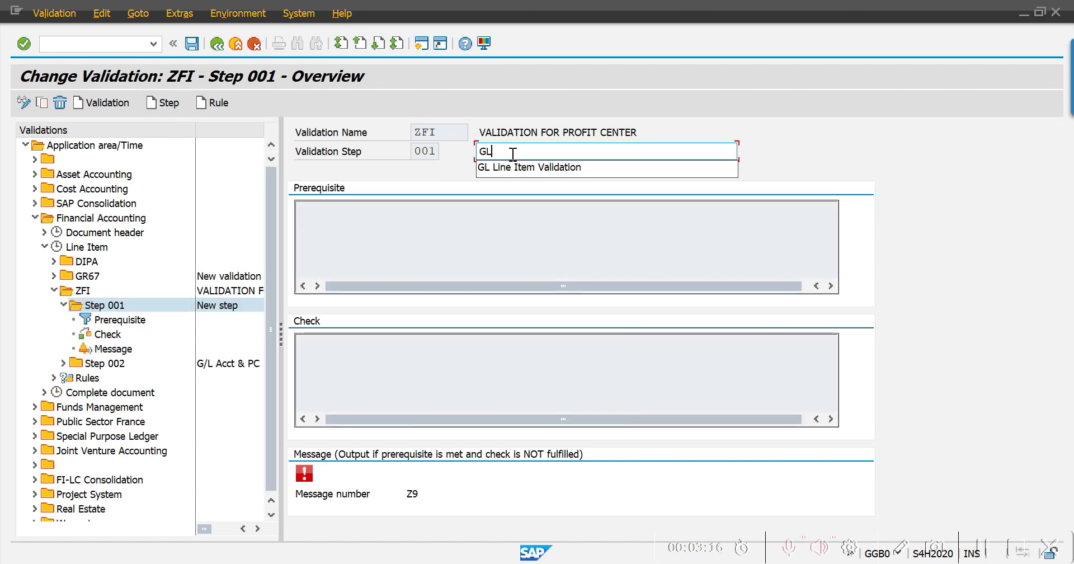
{"action": "key", "text": "Down"}
{"action": "key", "text": "Return"}
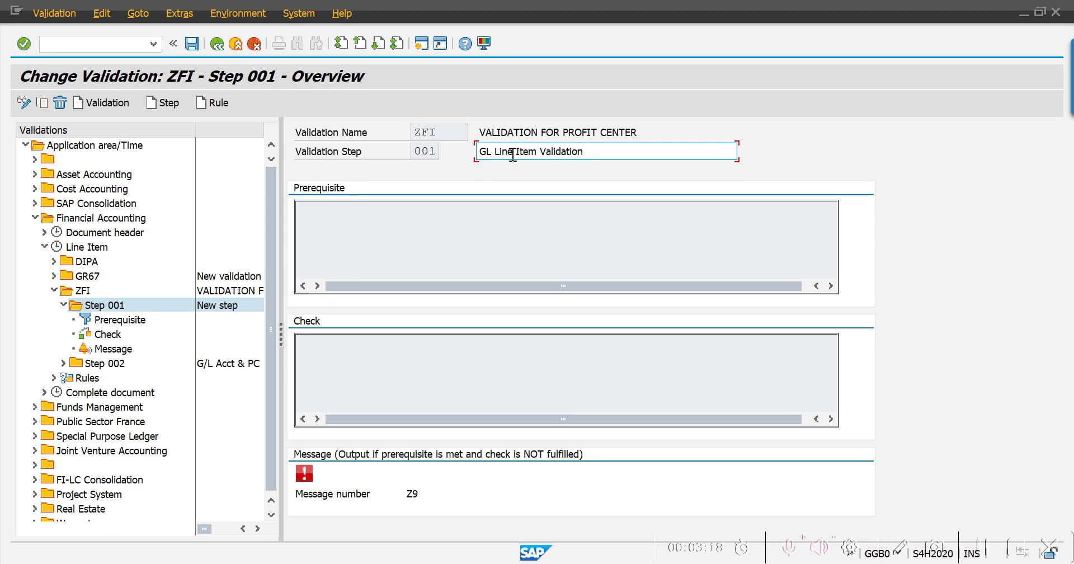
{"action": "triple_click", "coordinate": [513, 155]}
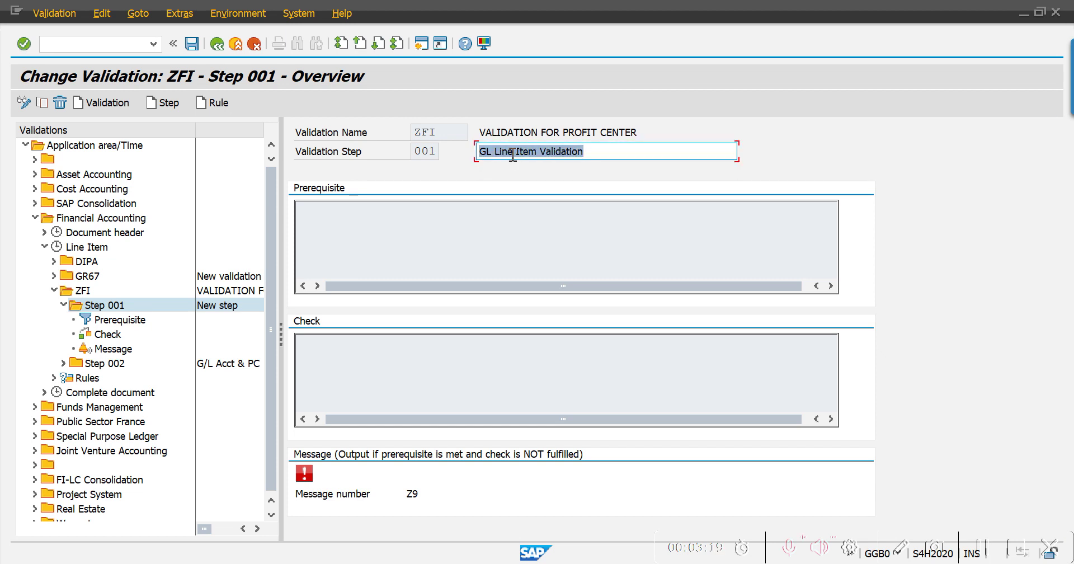
Step: Begin the new step's prerequisite with the Company Code field BKPF-BUKRS, searching the Accounting Document Header structure for "company code"
{"action": "double_click", "coordinate": [115, 320]}
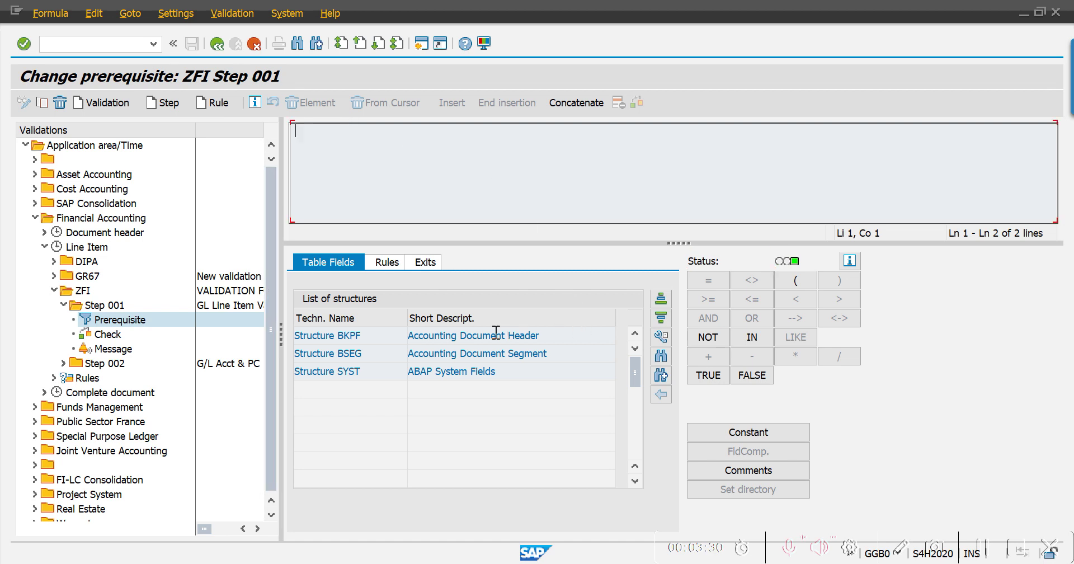
{"action": "double_click", "coordinate": [431, 337]}
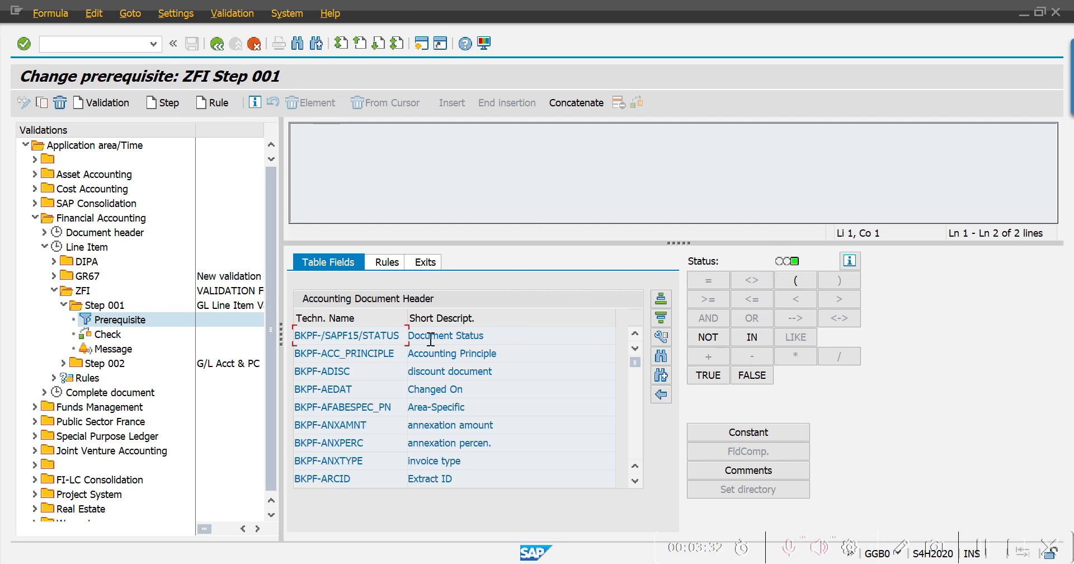
{"action": "left_click", "coordinate": [660, 356]}
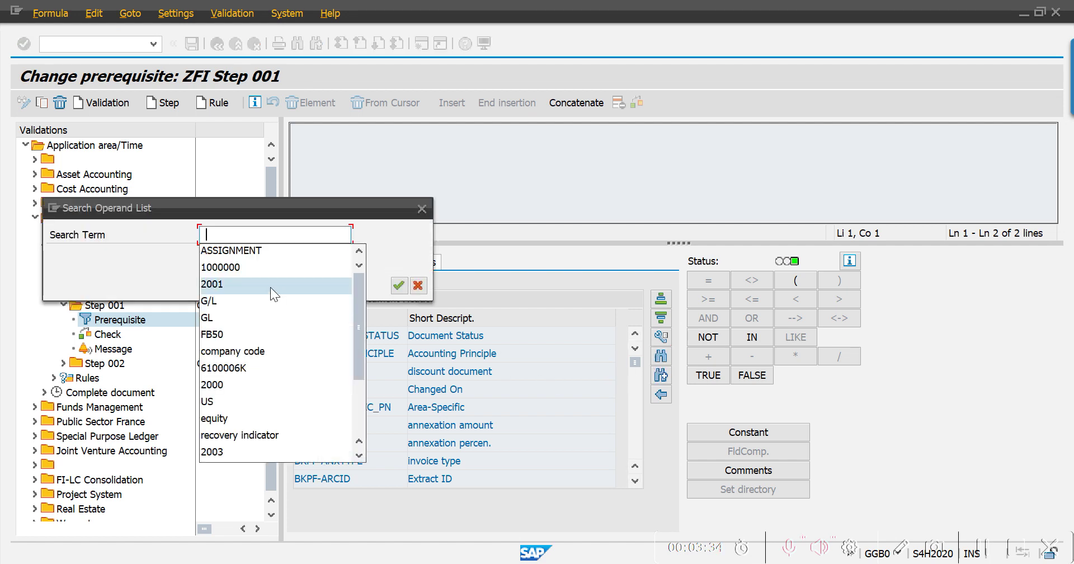
{"action": "left_click", "coordinate": [249, 353]}
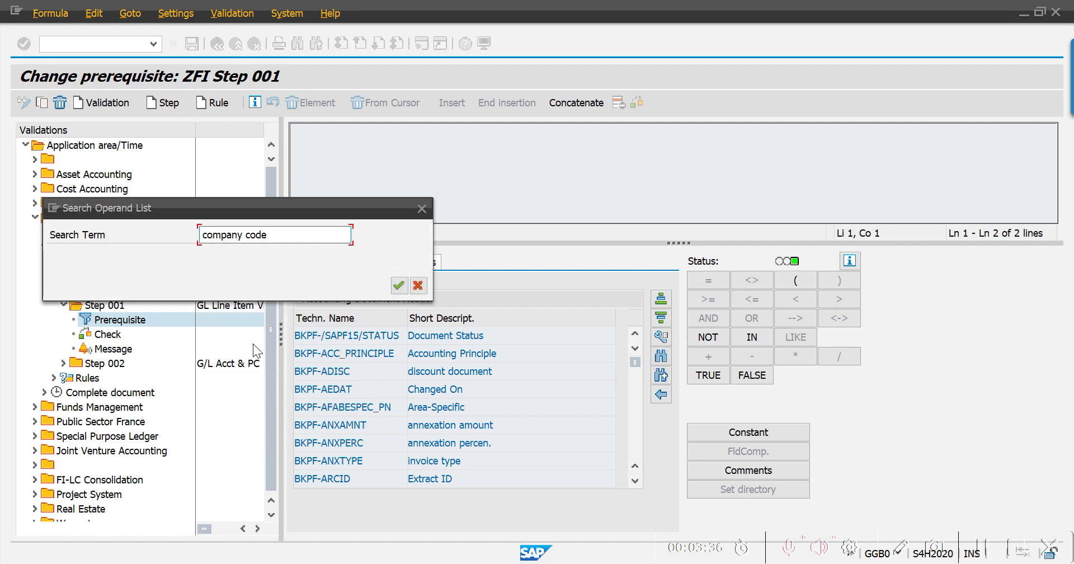
{"action": "key", "text": "Return"}
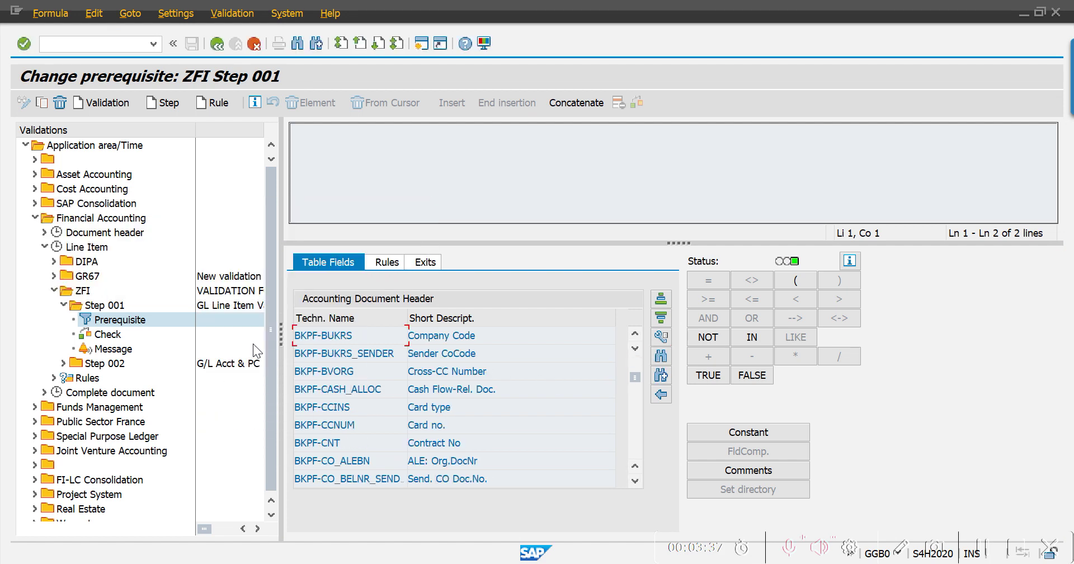
{"action": "double_click", "coordinate": [367, 335]}
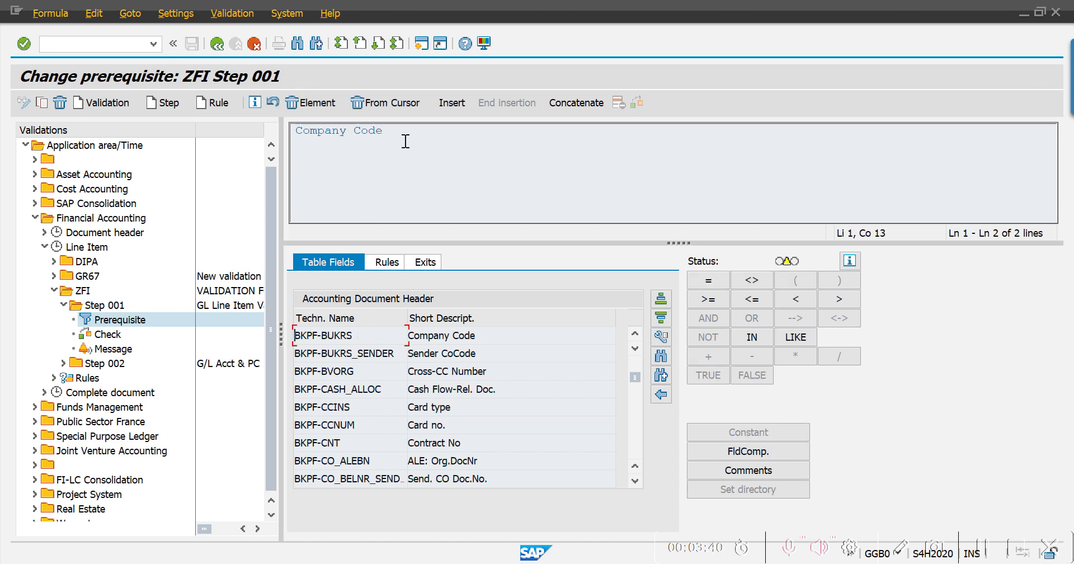
Step: Complete the Company Code condition in the prerequisite as equal to the constant 2001
{"action": "left_click", "coordinate": [717, 289]}
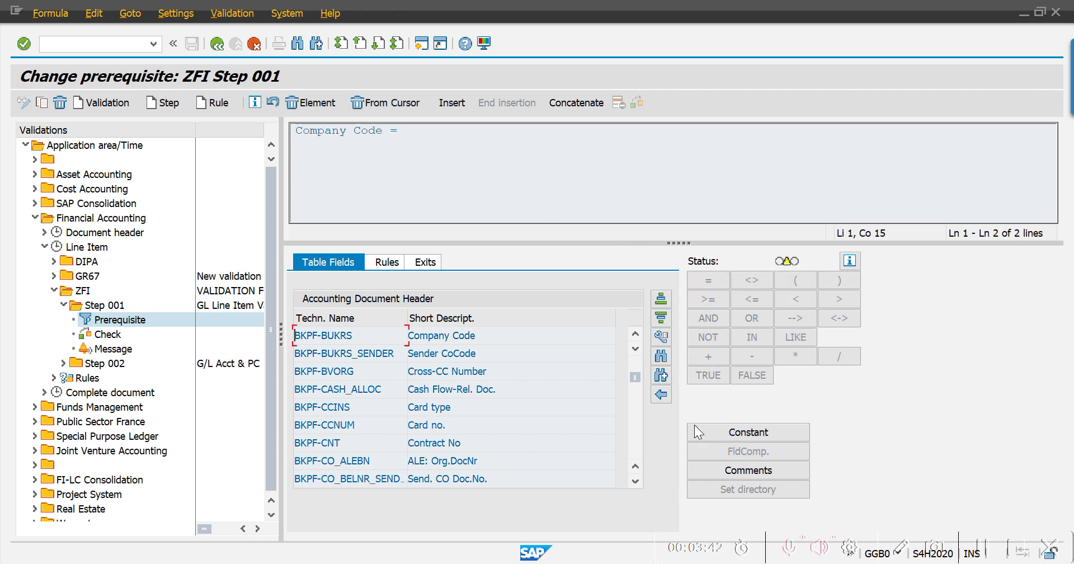
{"action": "left_click", "coordinate": [716, 432]}
{"action": "type", "text": "2001"}
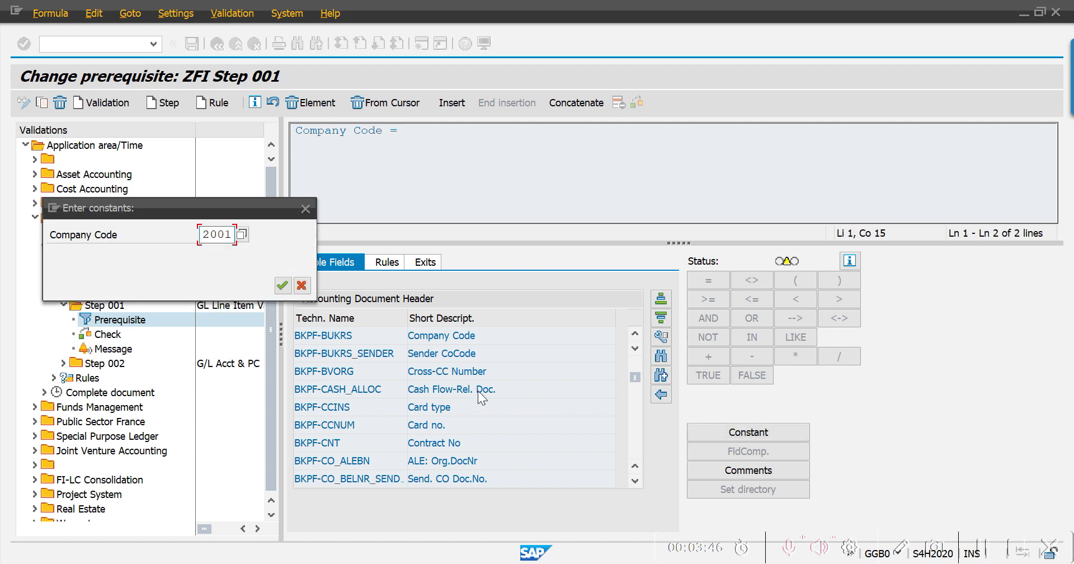
{"action": "key", "text": "Return"}
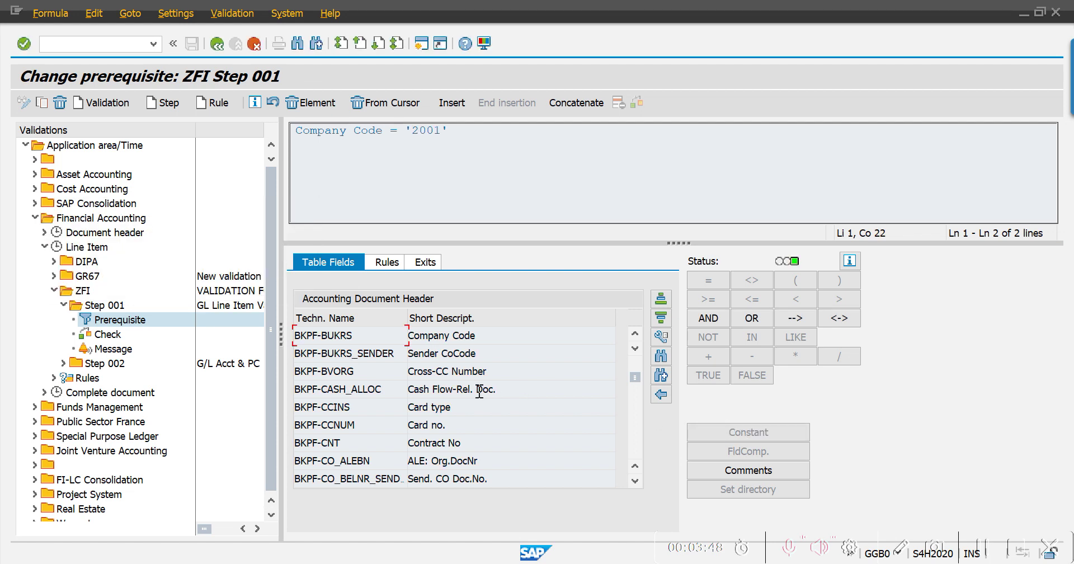
Step: Add an AND condition to the prerequisite requiring the ABAP system field Transaction Code (SYST-TCODE) to equal FB50
{"action": "left_click", "coordinate": [706, 317]}
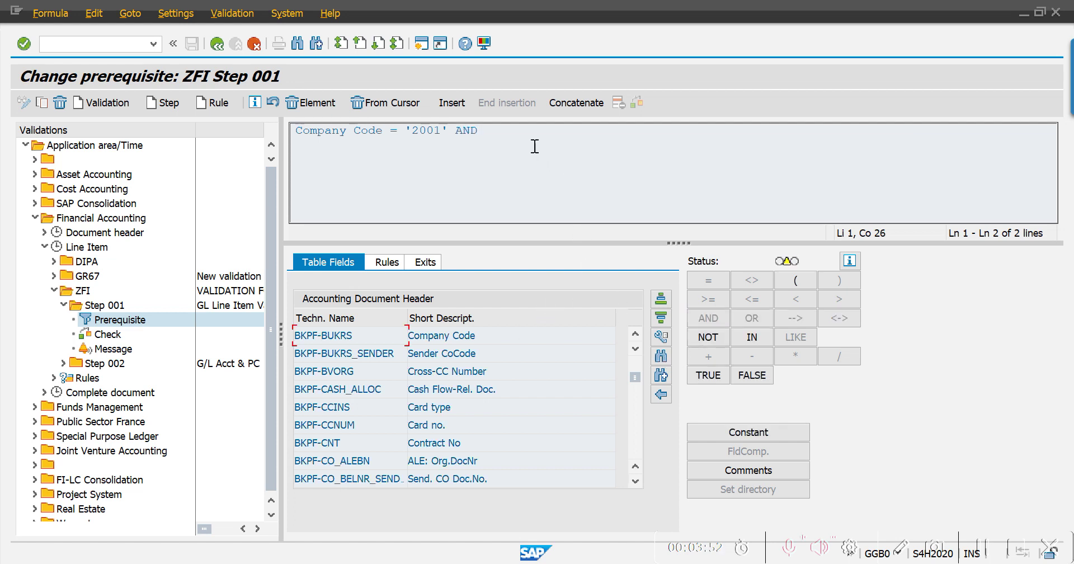
{"action": "left_click", "coordinate": [660, 395]}
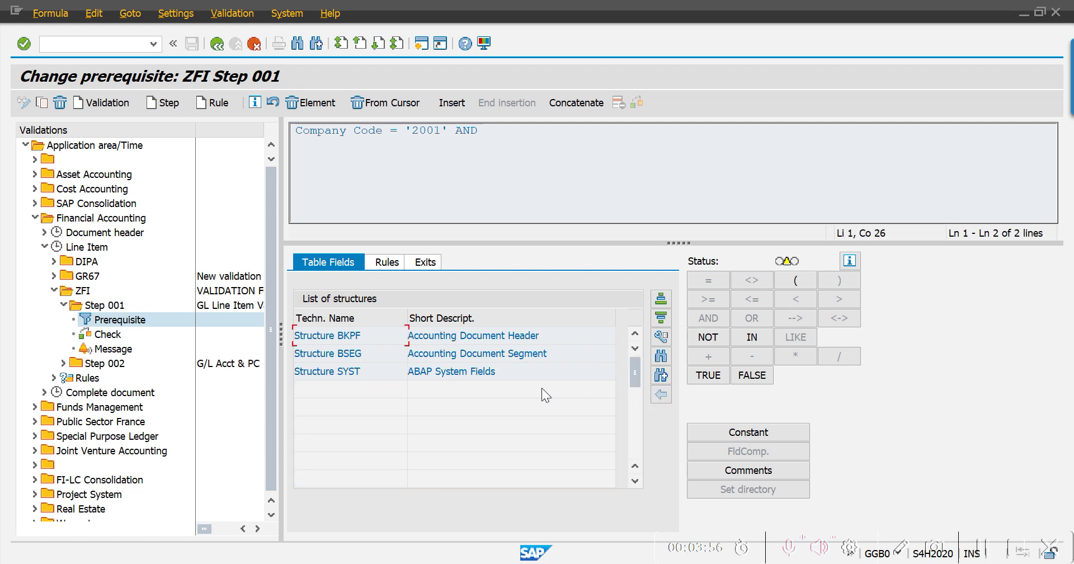
{"action": "double_click", "coordinate": [470, 372]}
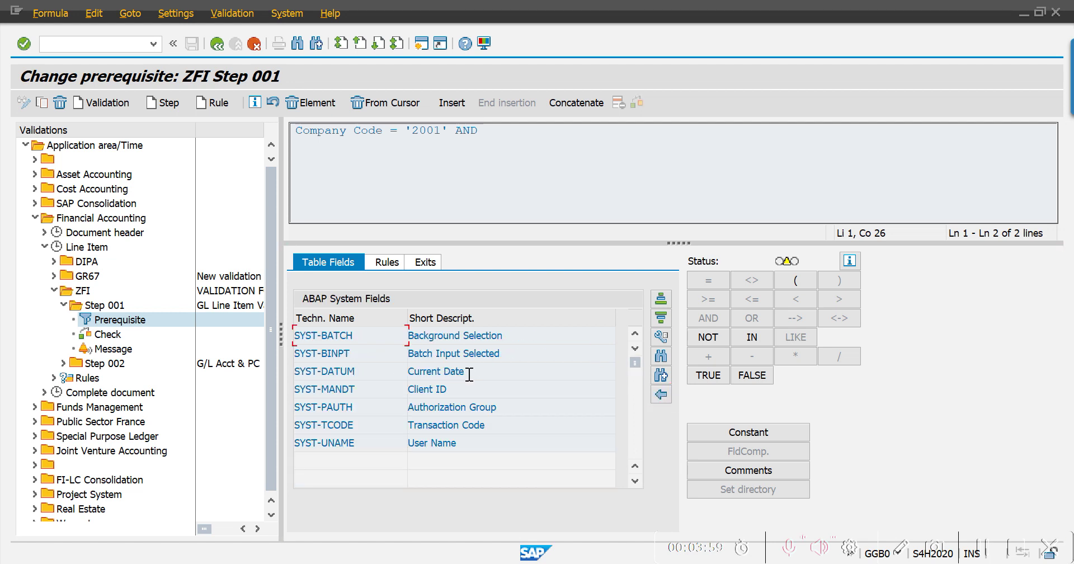
{"action": "double_click", "coordinate": [347, 425]}
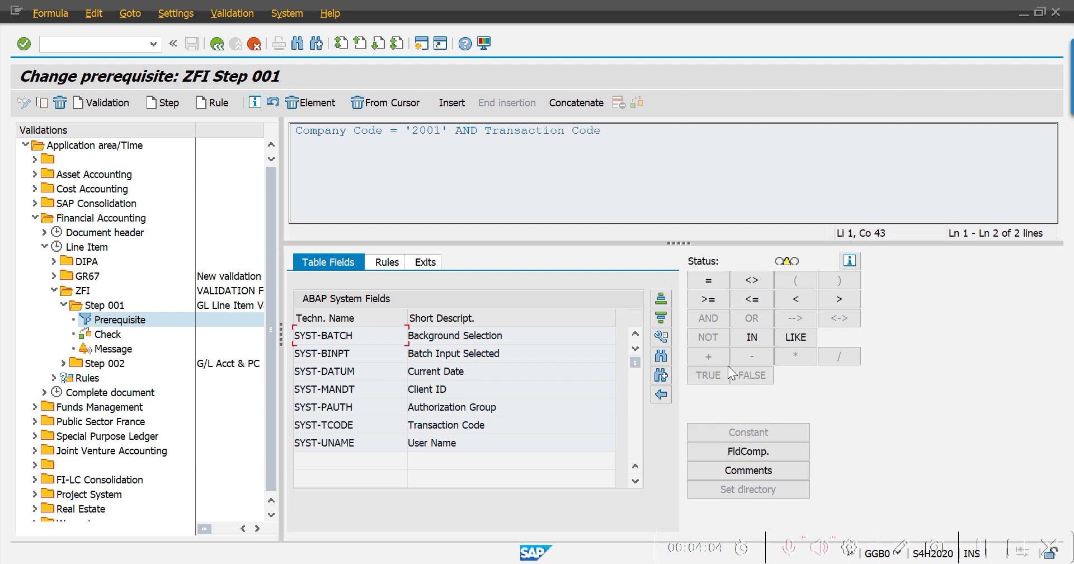
{"action": "left_click", "coordinate": [711, 280]}
{"action": "left_click", "coordinate": [742, 432]}
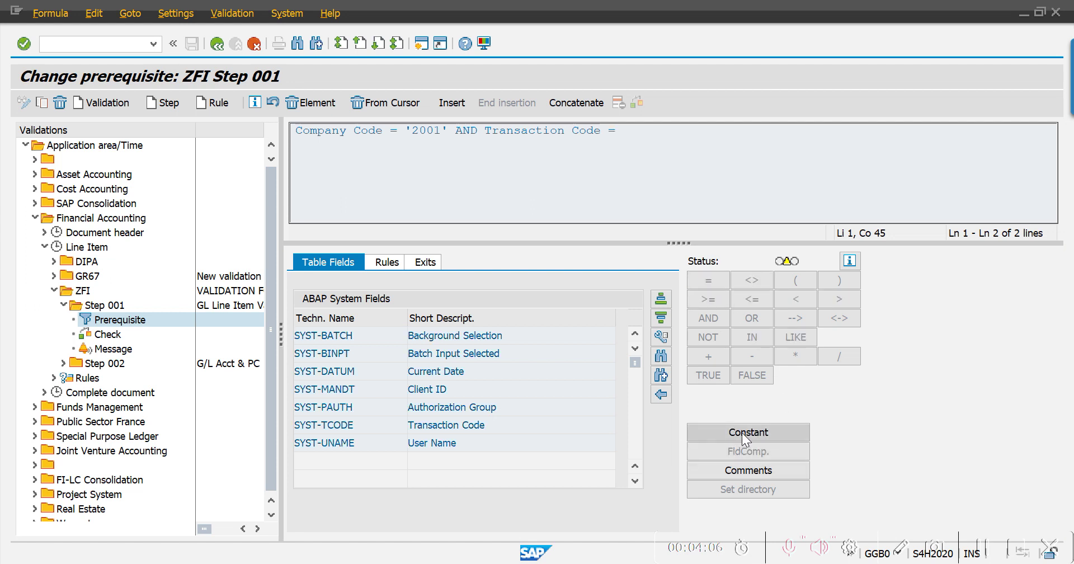
{"action": "type", "text": "FB50"}
{"action": "key", "text": "Return"}
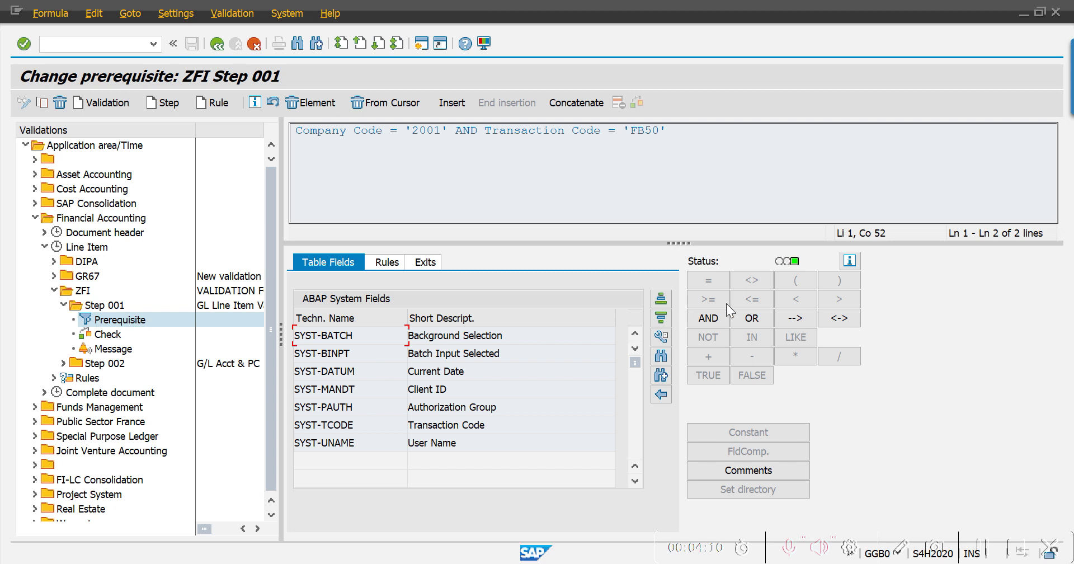
Step: Extend the prerequisite with AND and the G/L Acct field BSEG-HKONT, searching the Accounting Document Segment structure for "G/L"
{"action": "left_click", "coordinate": [718, 322]}
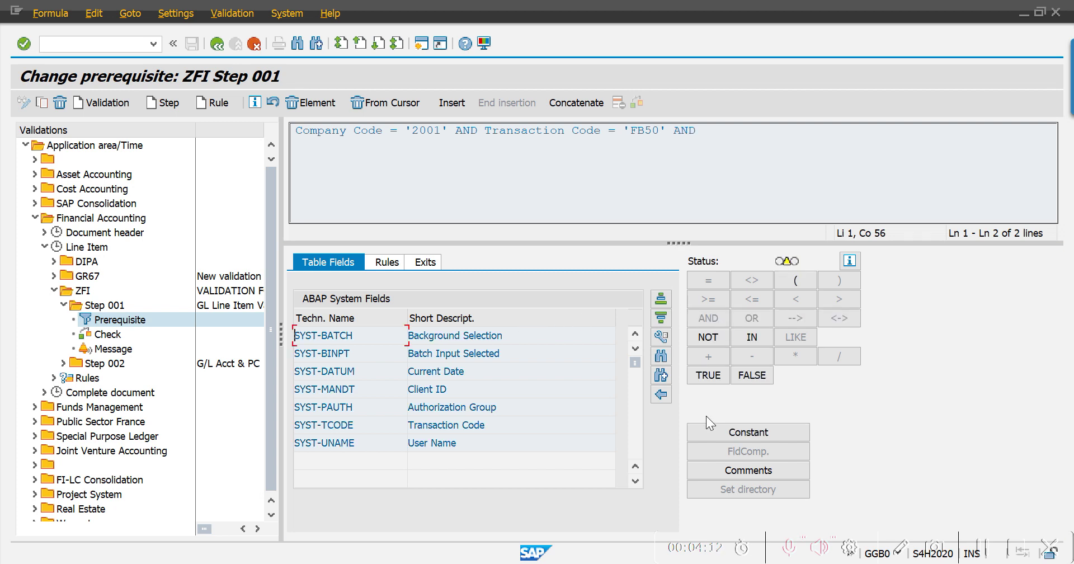
{"action": "left_click", "coordinate": [663, 395]}
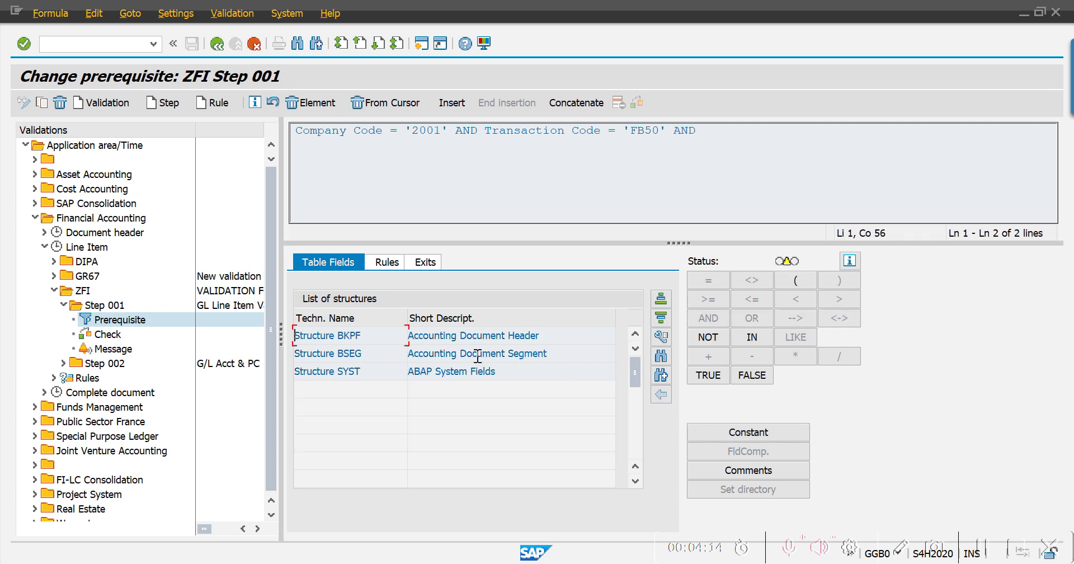
{"action": "double_click", "coordinate": [453, 354]}
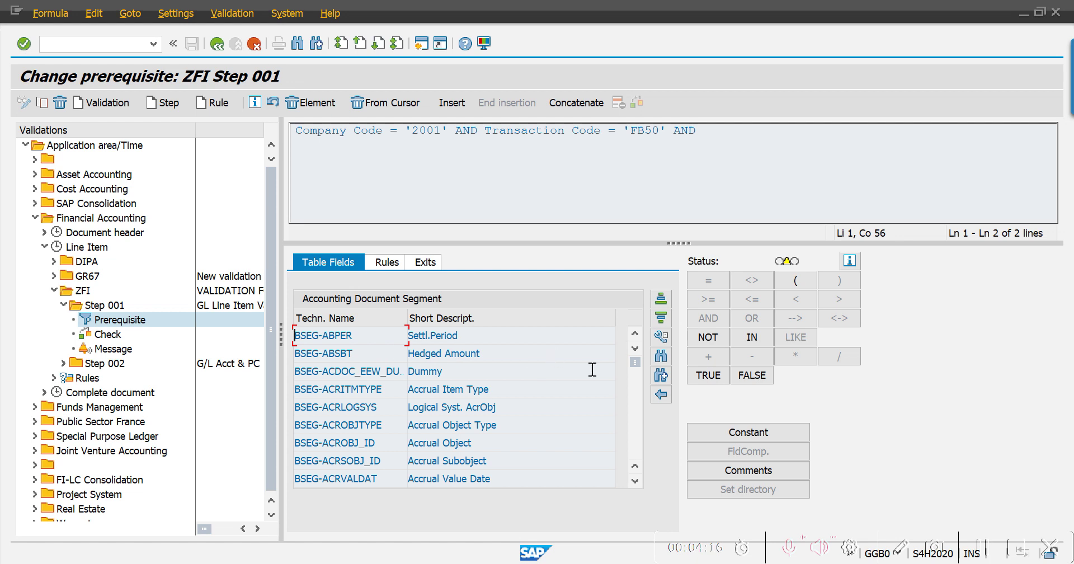
{"action": "left_click", "coordinate": [662, 357]}
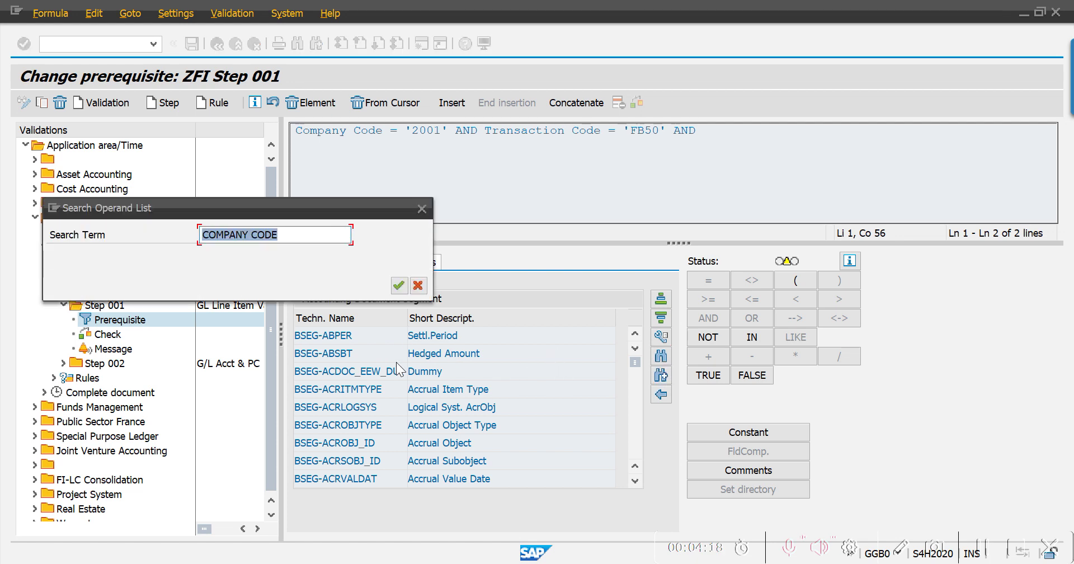
{"action": "type", "text": "G/L"}
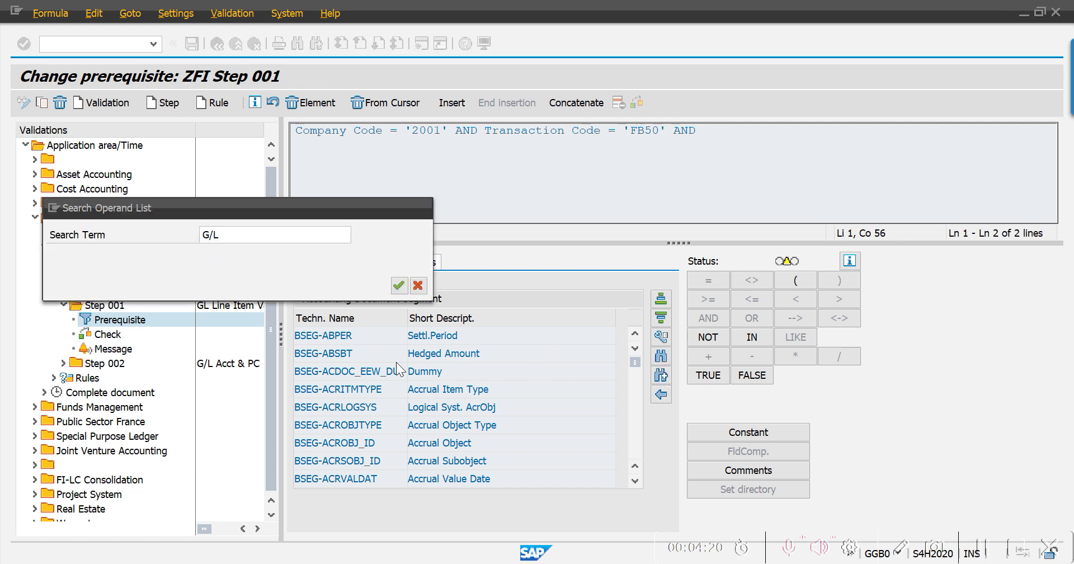
{"action": "key", "text": "Return"}
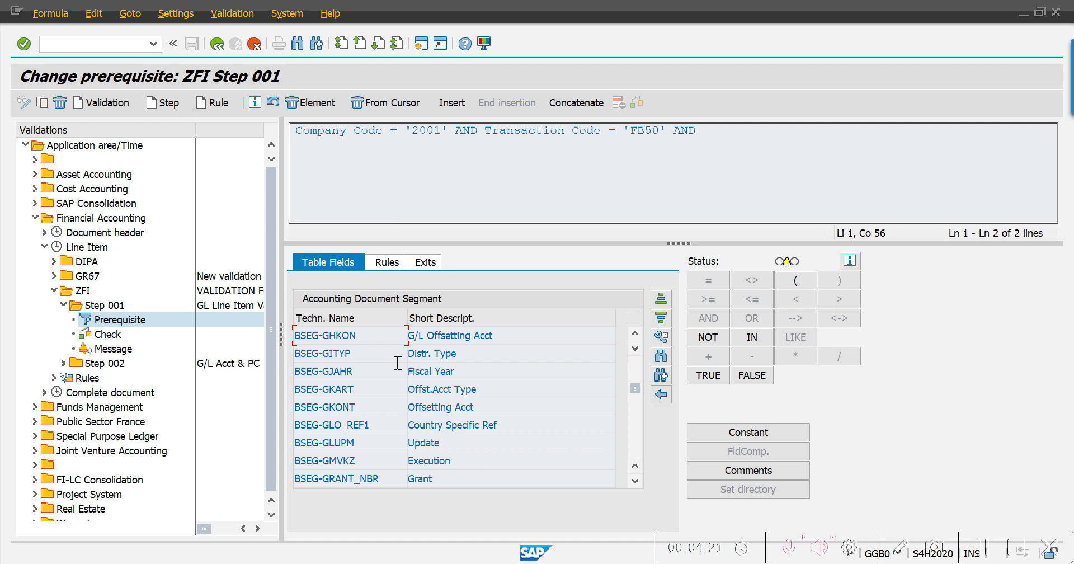
{"action": "left_click", "coordinate": [660, 375]}
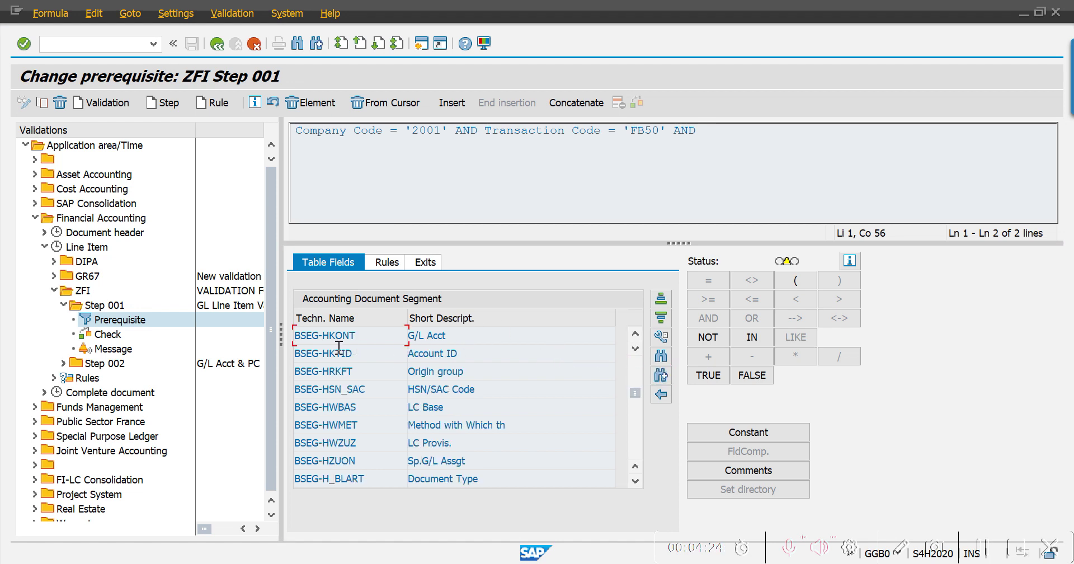
{"action": "double_click", "coordinate": [378, 339]}
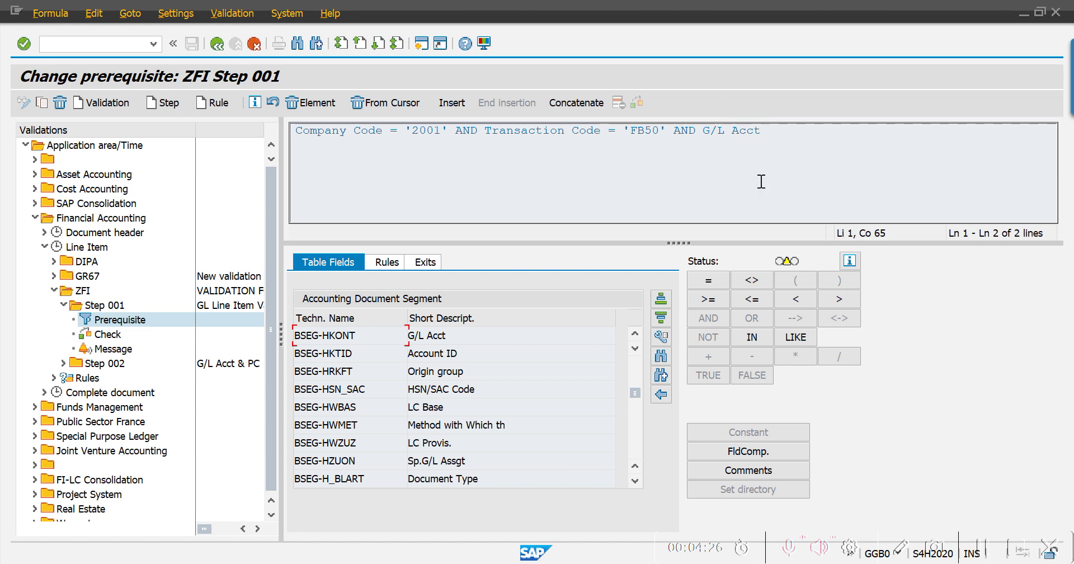
Step: Set the prerequisite's G/L Acct condition to an equals comparison and open its constant for entry
{"action": "left_click", "coordinate": [708, 280]}
{"action": "left_click", "coordinate": [770, 428]}
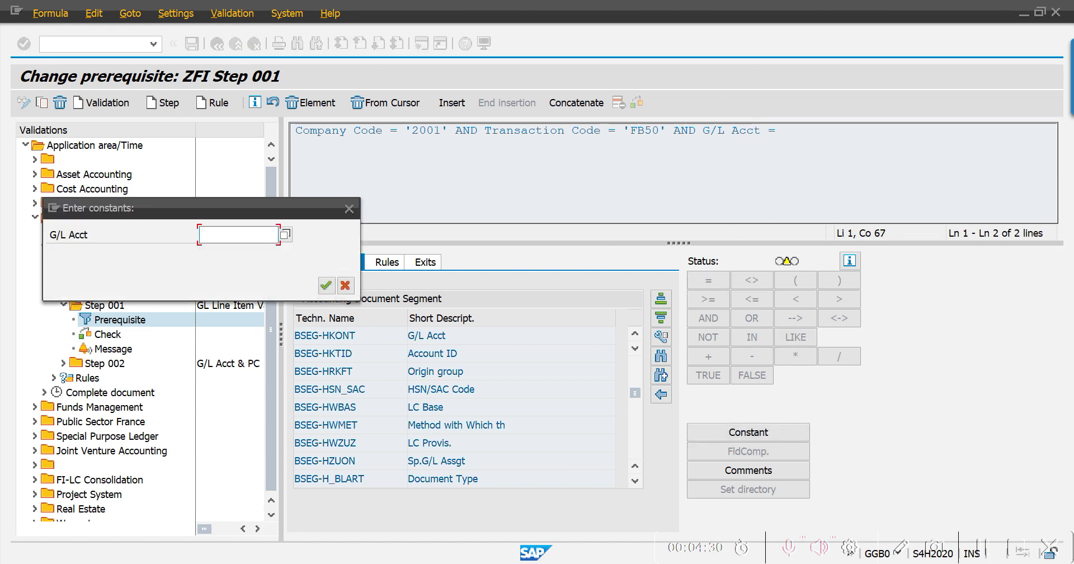
{"action": "left_click", "coordinate": [327, 457]}
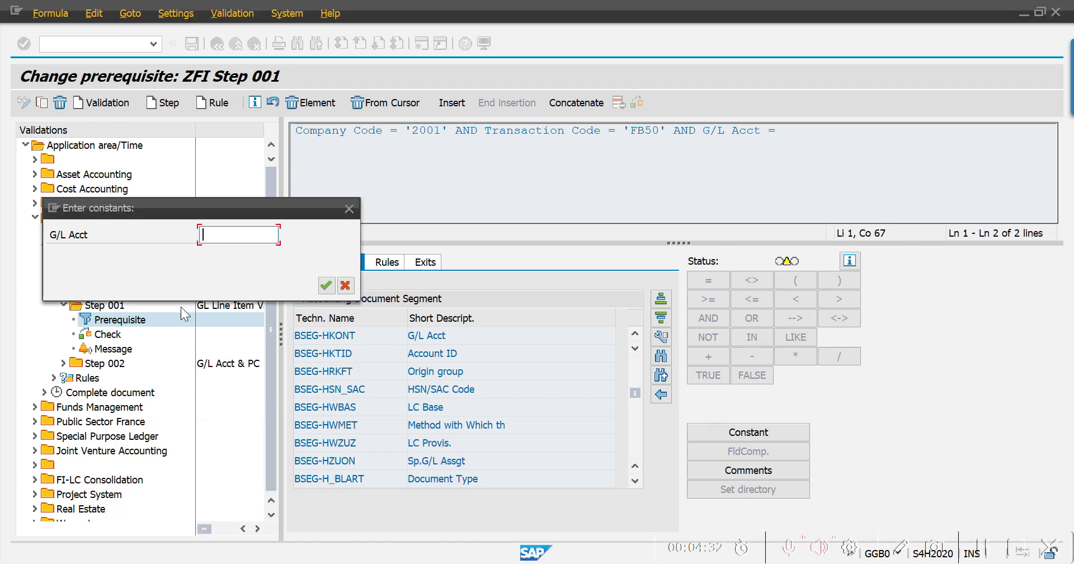
Step: In a new session, run transaction FS00, display the CA-PETTY balance sheet account of company code 2001 and copy its G/L account number
{"action": "left_click", "coordinate": [53, 209]}
{"action": "left_click", "coordinate": [82, 266]}
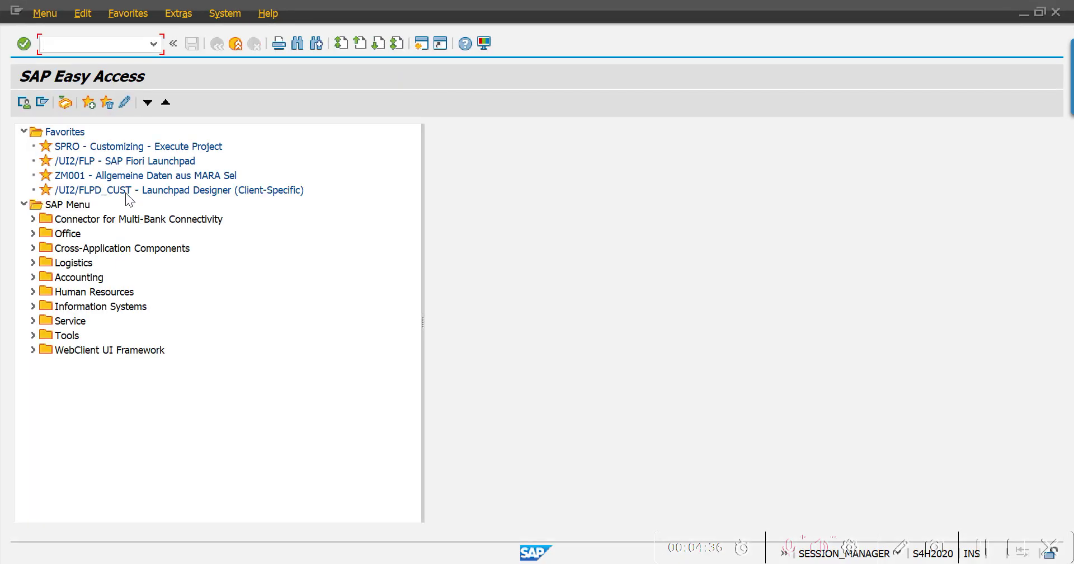
{"action": "type", "text": "FS00"}
{"action": "key", "text": "Return"}
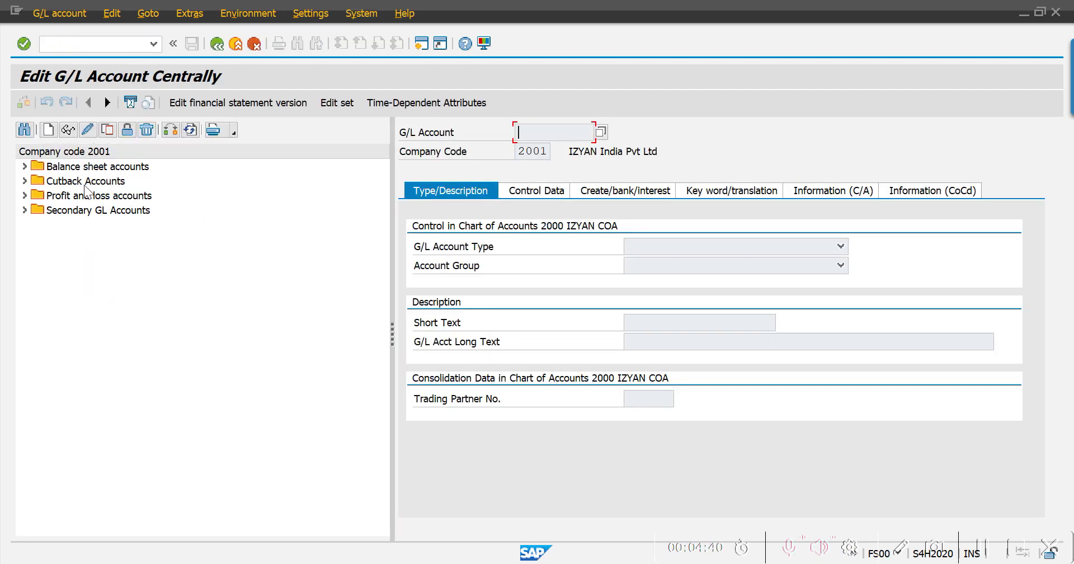
{"action": "left_click", "coordinate": [25, 166]}
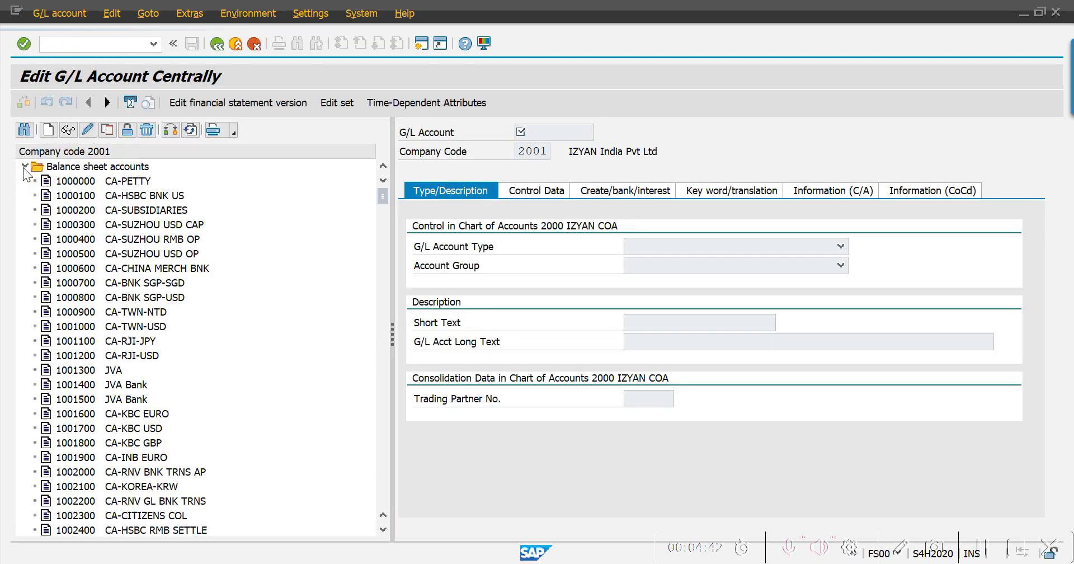
{"action": "left_click", "coordinate": [76, 184]}
{"action": "double_click", "coordinate": [75, 185]}
{"action": "double_click", "coordinate": [559, 132]}
{"action": "key", "text": "ctrl+c"}
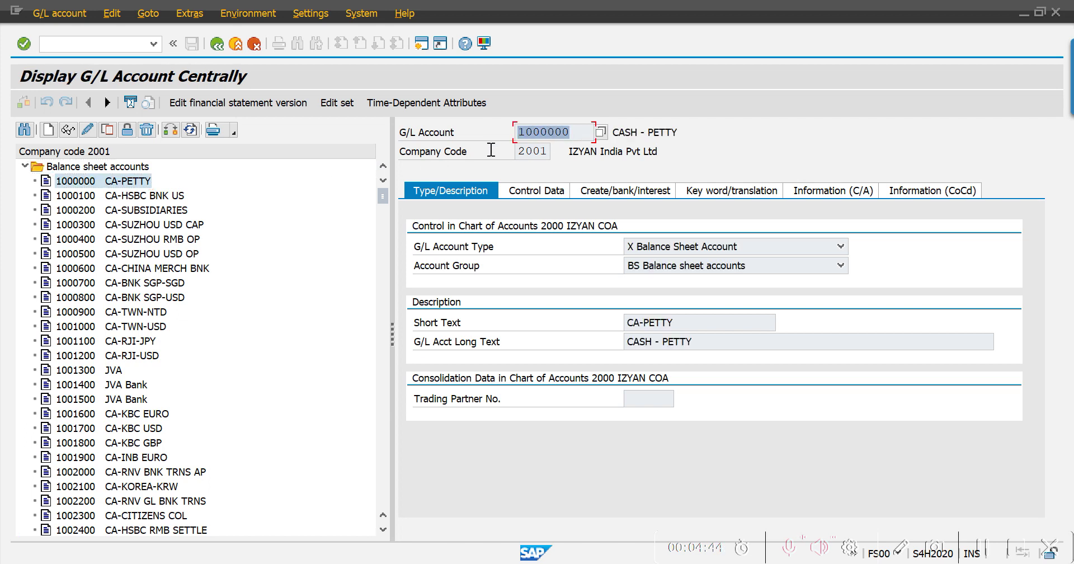
Step: Return to the ZFI prerequisite and complete the G/L Acct condition with the copied petty cash account number
{"action": "key", "text": "alt+Tab"}
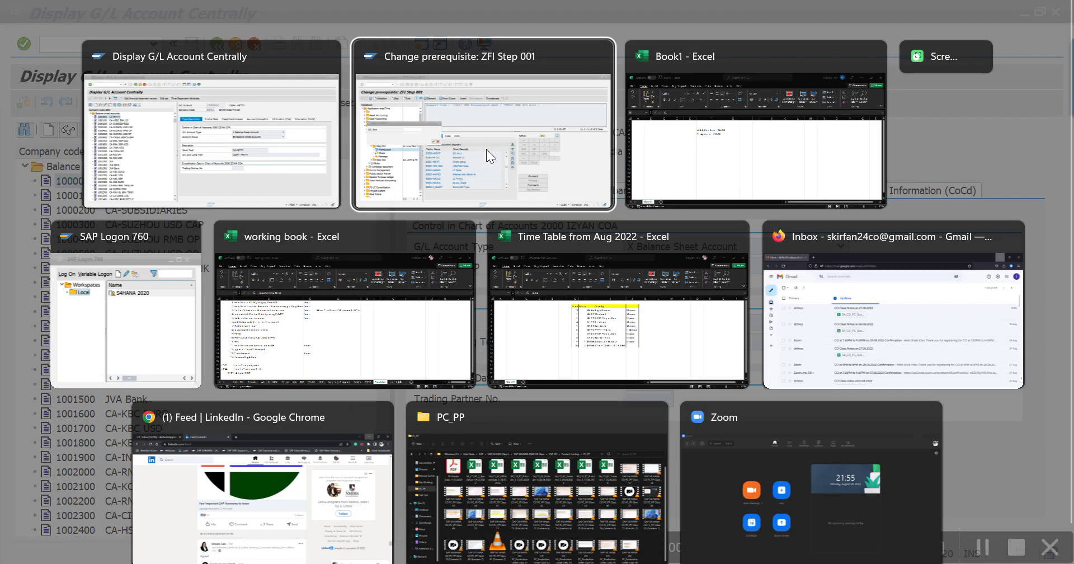
{"action": "left_click", "coordinate": [258, 235]}
{"action": "key", "text": "ctrl+v"}
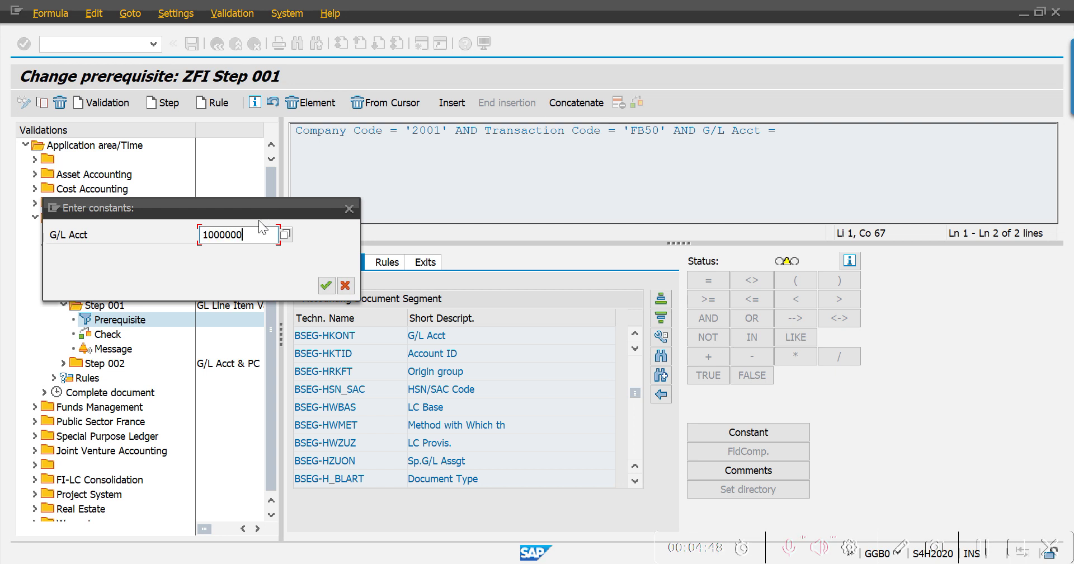
{"action": "key", "text": "Return"}
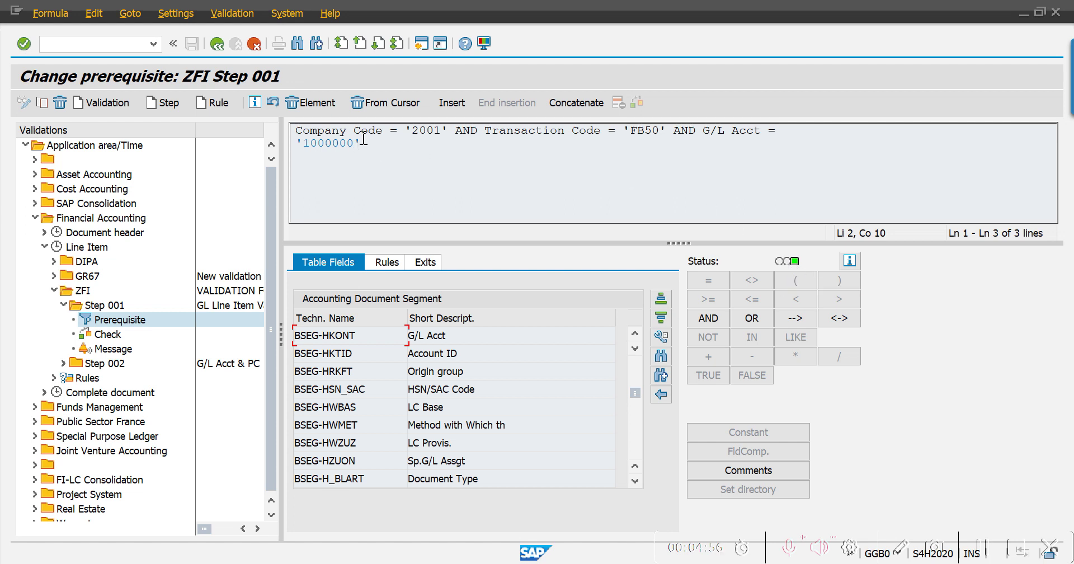
Step: Begin the check of Step 001 with the Assignment field BSEG-ZUONR, searching the Accounting Document Segment structure for "ASSIGNMENT"
{"action": "left_click", "coordinate": [107, 334]}
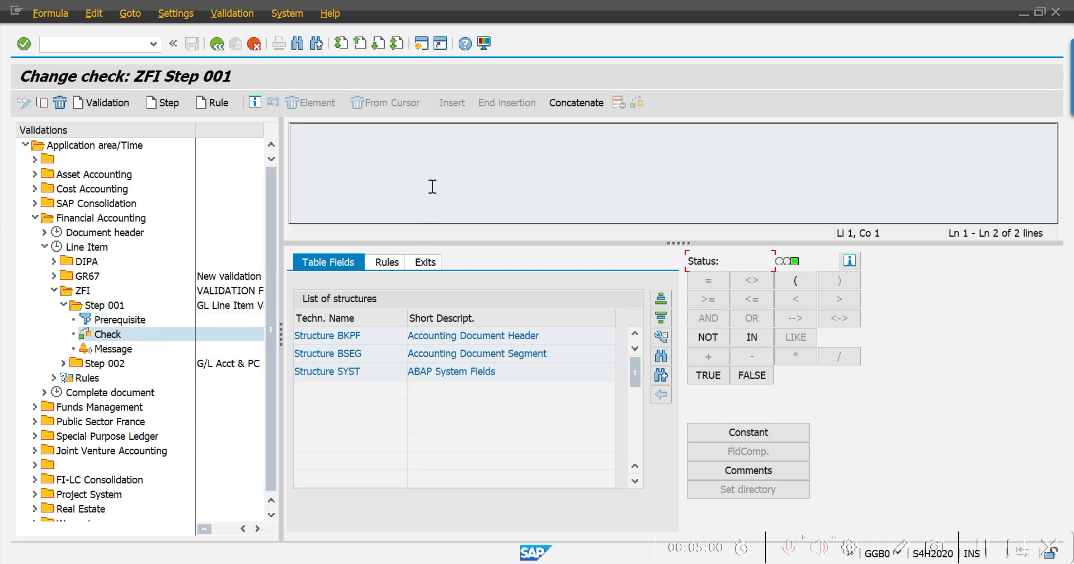
{"action": "double_click", "coordinate": [357, 356]}
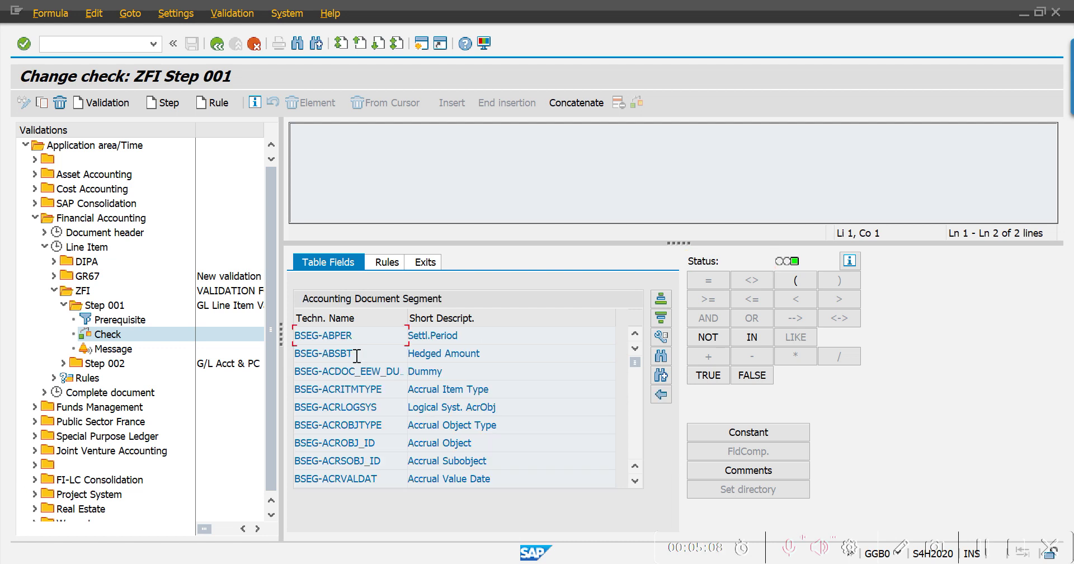
{"action": "left_click", "coordinate": [661, 354]}
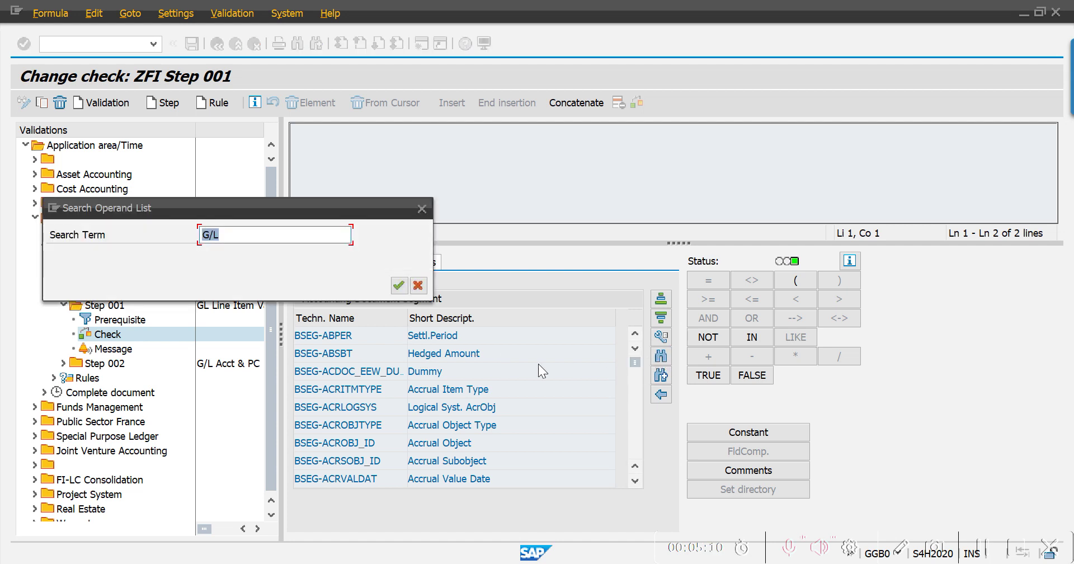
{"action": "key", "text": "BackSpace"}
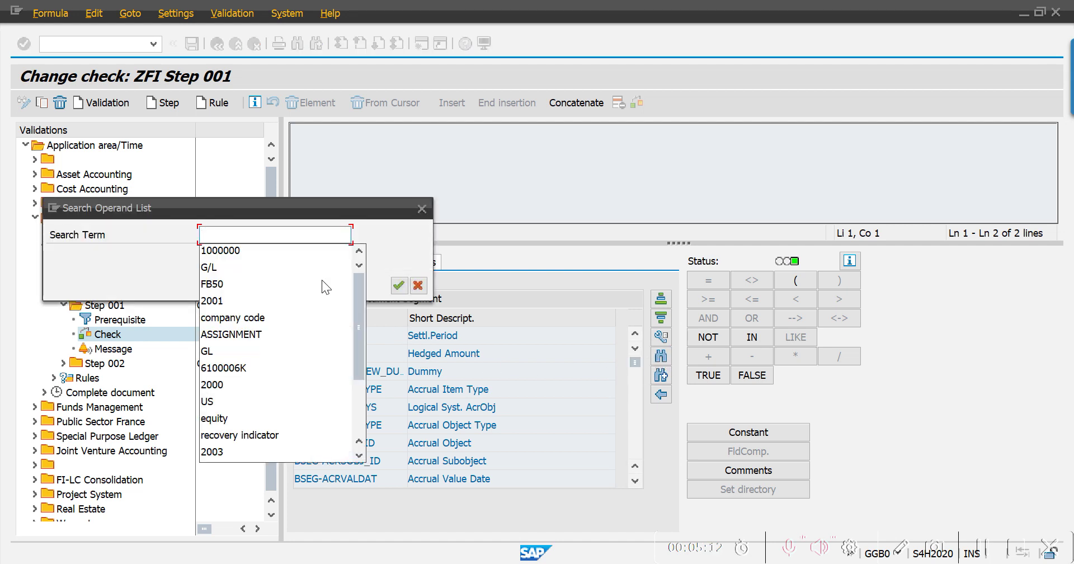
{"action": "type", "text": "AS"}
{"action": "key", "text": "Return"}
{"action": "key", "text": "Return"}
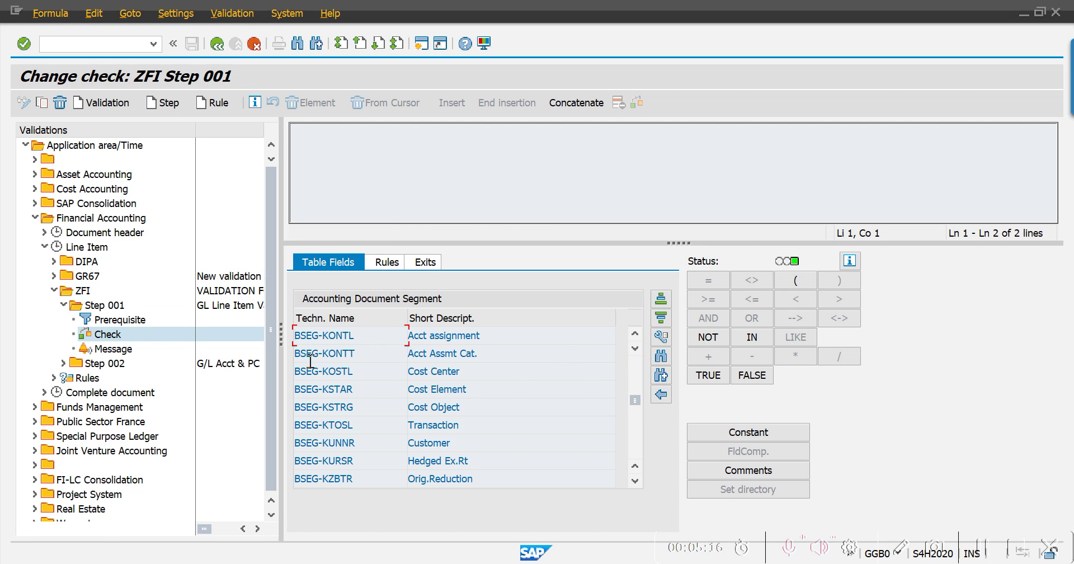
{"action": "left_click", "coordinate": [659, 374]}
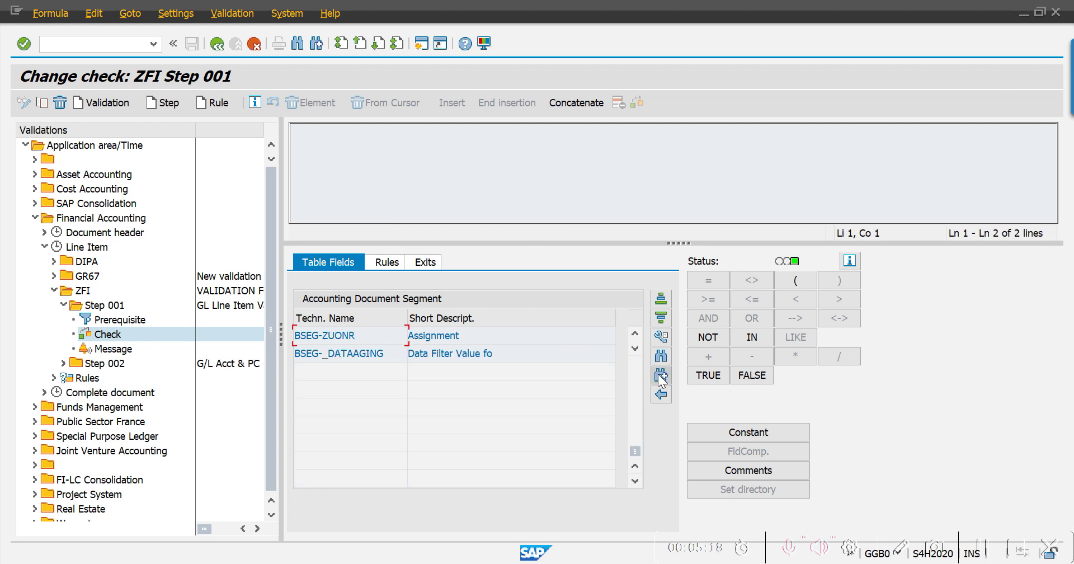
{"action": "double_click", "coordinate": [437, 337]}
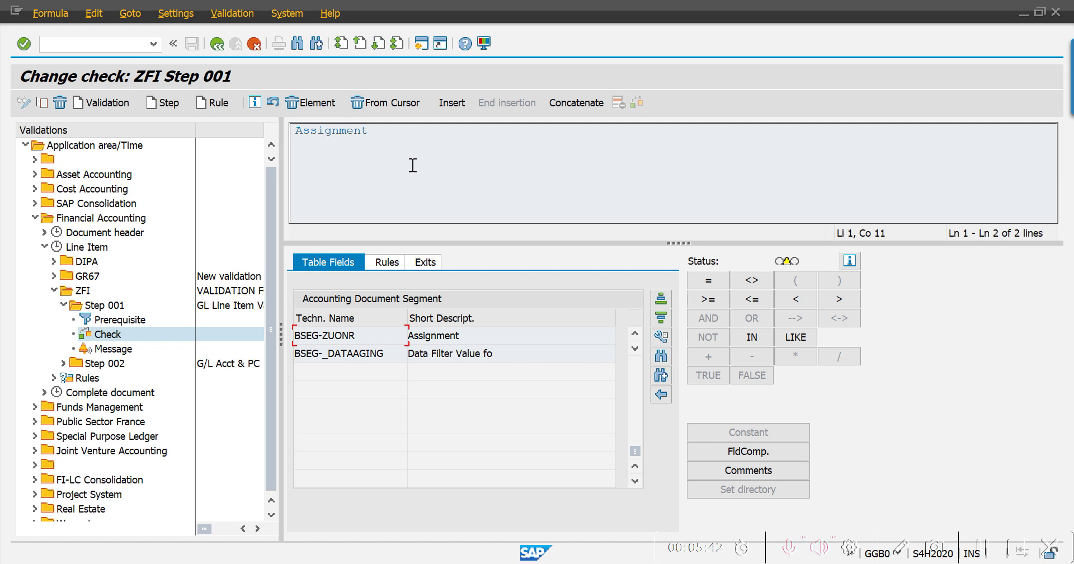
Step: Complete the check so that Assignment is not equal (<>) to an empty constant
{"action": "left_click", "coordinate": [754, 284]}
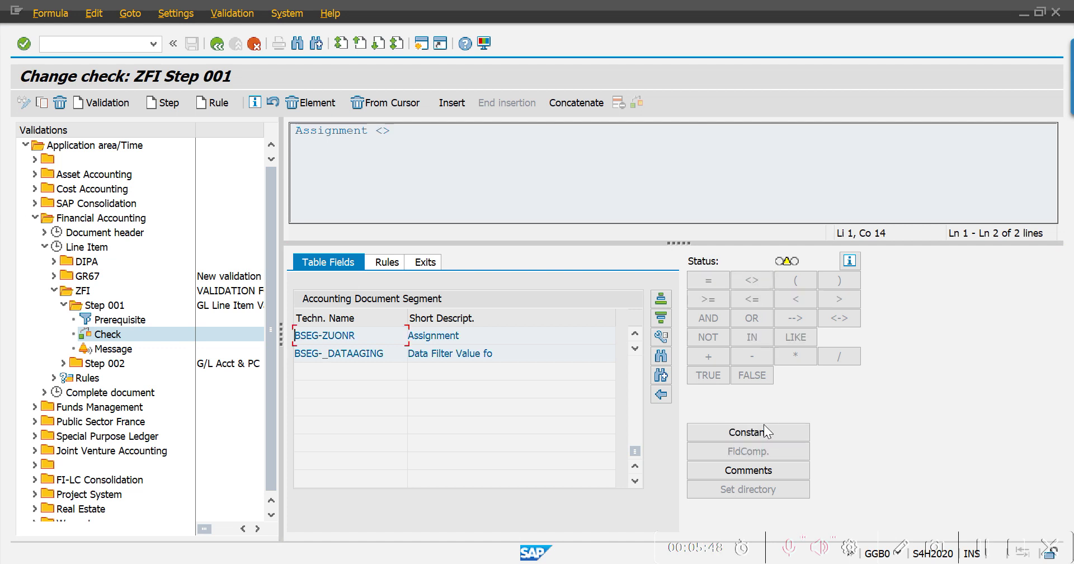
{"action": "left_click", "coordinate": [764, 431]}
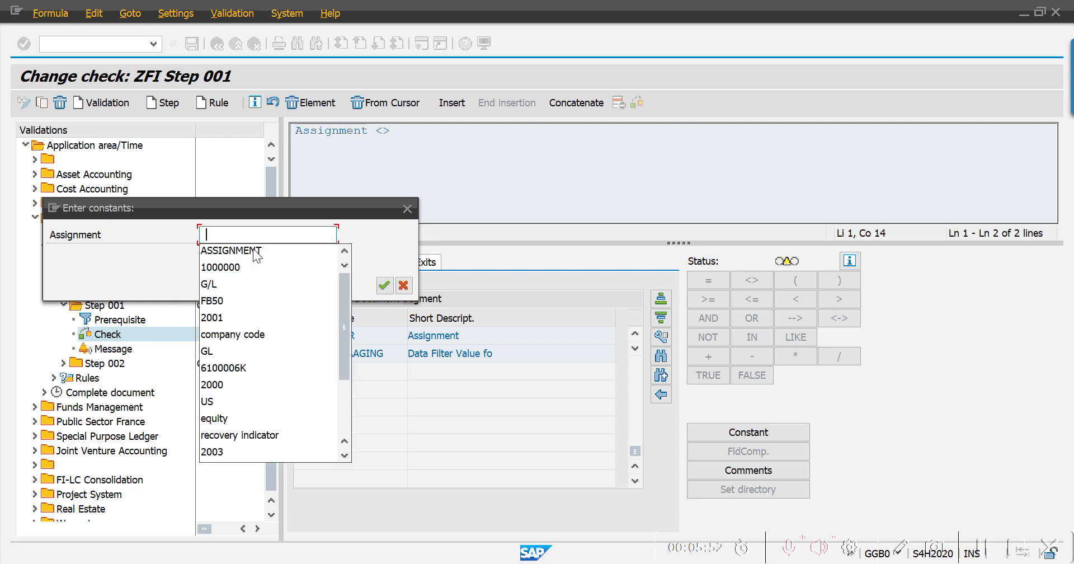
{"action": "key", "text": "Return"}
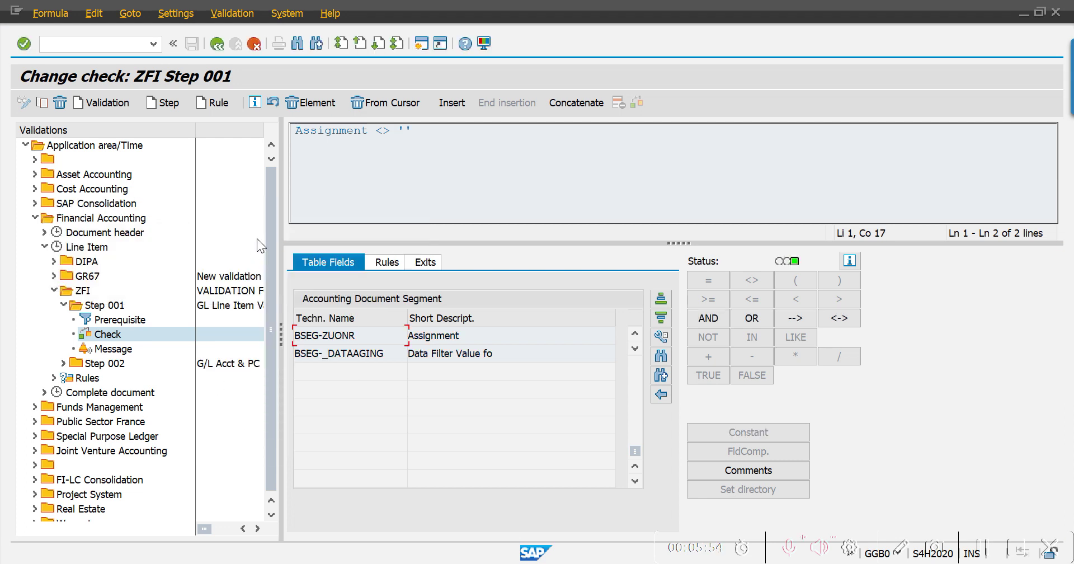
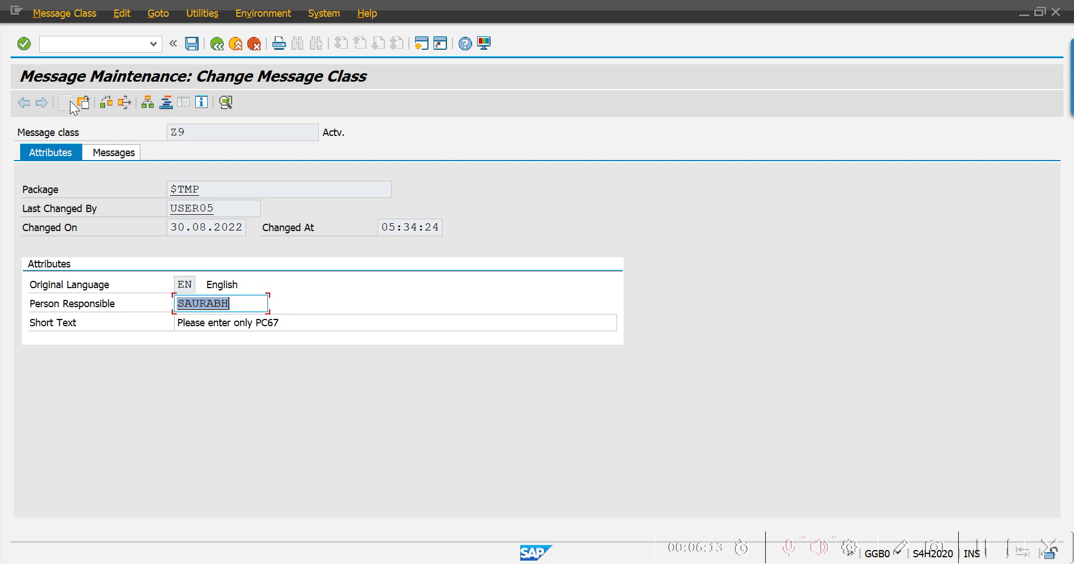
Step: Leave message class maintenance and assign existing message number 000 of class Z9 to the validation step
{"action": "left_click", "coordinate": [217, 44]}
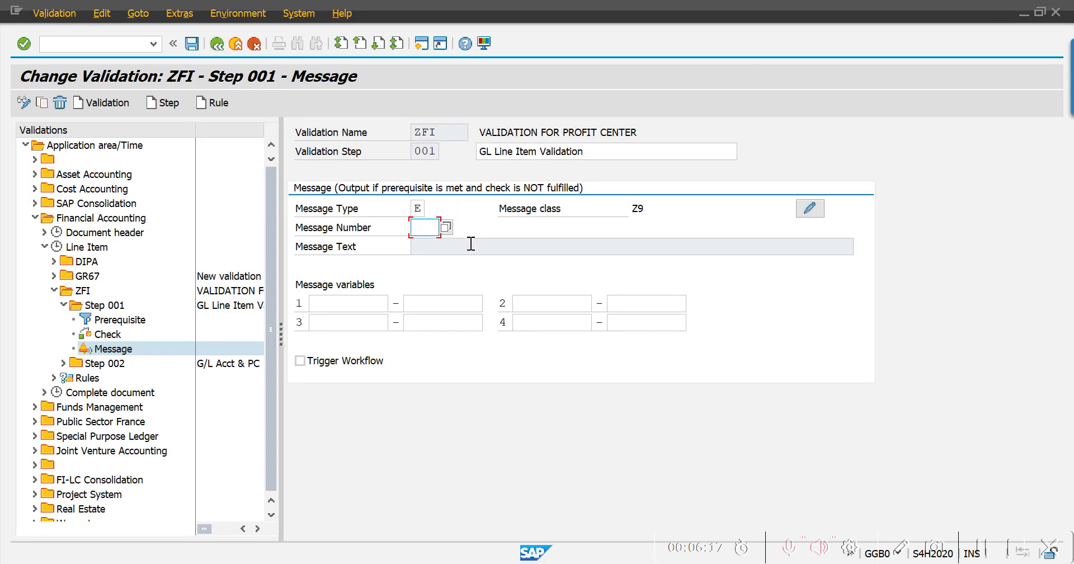
{"action": "left_click", "coordinate": [470, 246]}
{"action": "left_click", "coordinate": [434, 227]}
{"action": "left_click", "coordinate": [446, 227]}
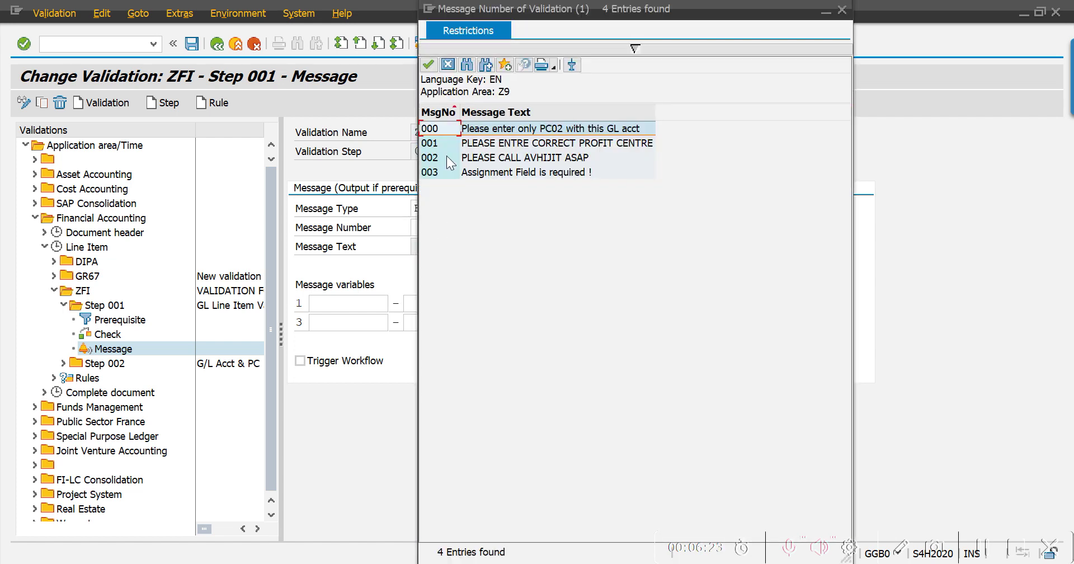
{"action": "left_click", "coordinate": [428, 65]}
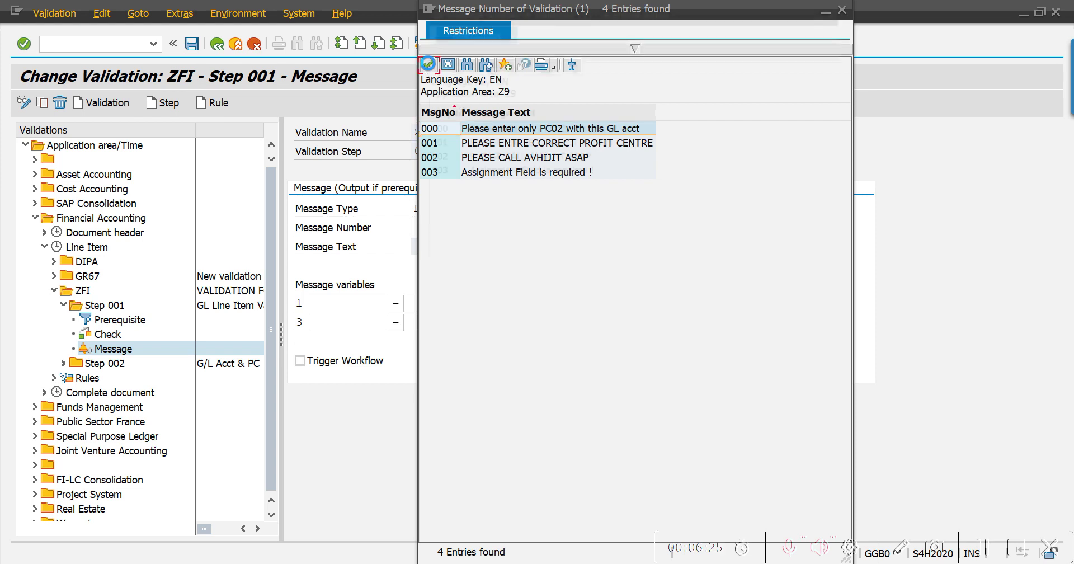
{"action": "key", "text": "Delete"}
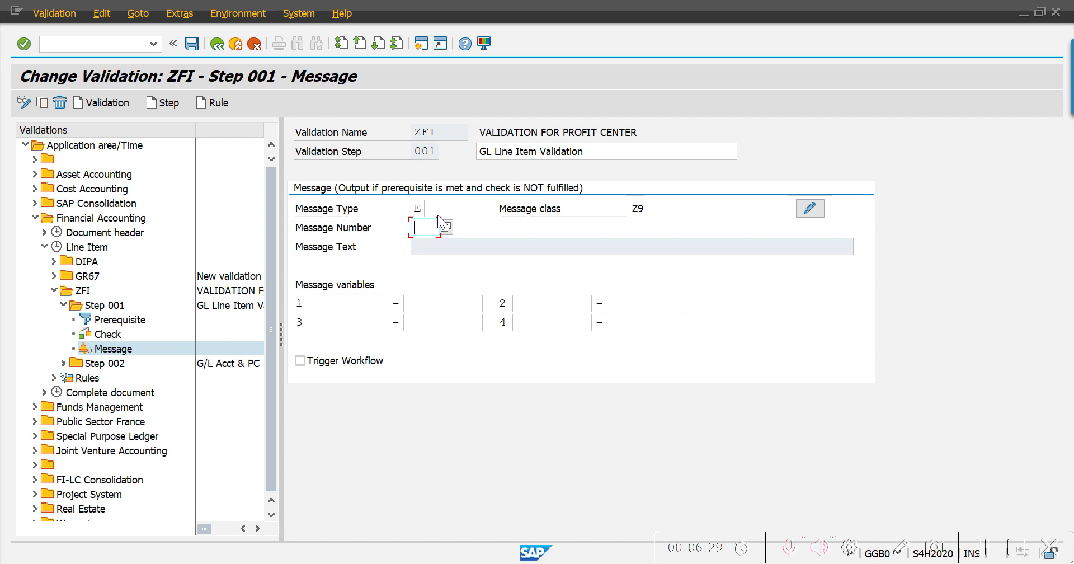
{"action": "left_click", "coordinate": [493, 244]}
{"action": "key", "text": "Return"}
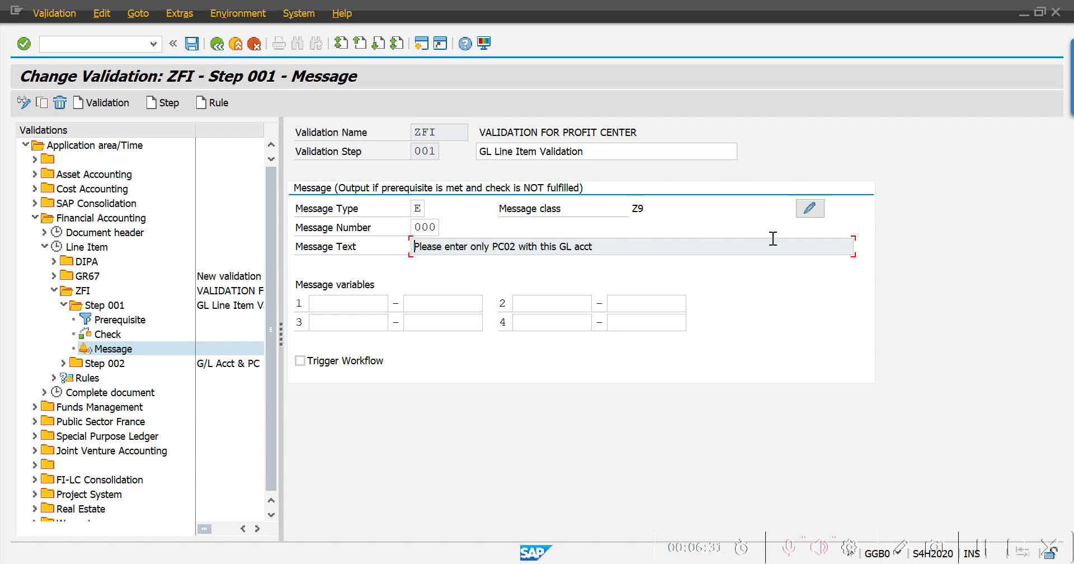
Step: Add message 004 to message class Z9 with the text "Assignment Field is required !" copied from message 003, save, and return to the validation
{"action": "left_click", "coordinate": [806, 215]}
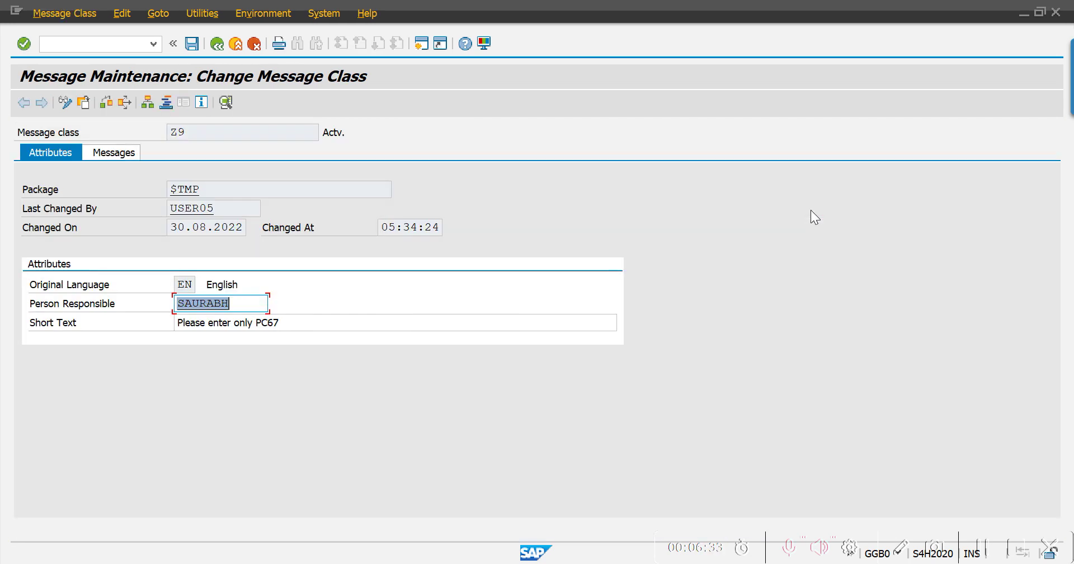
{"action": "left_click", "coordinate": [93, 153]}
{"action": "left_click", "coordinate": [144, 306]}
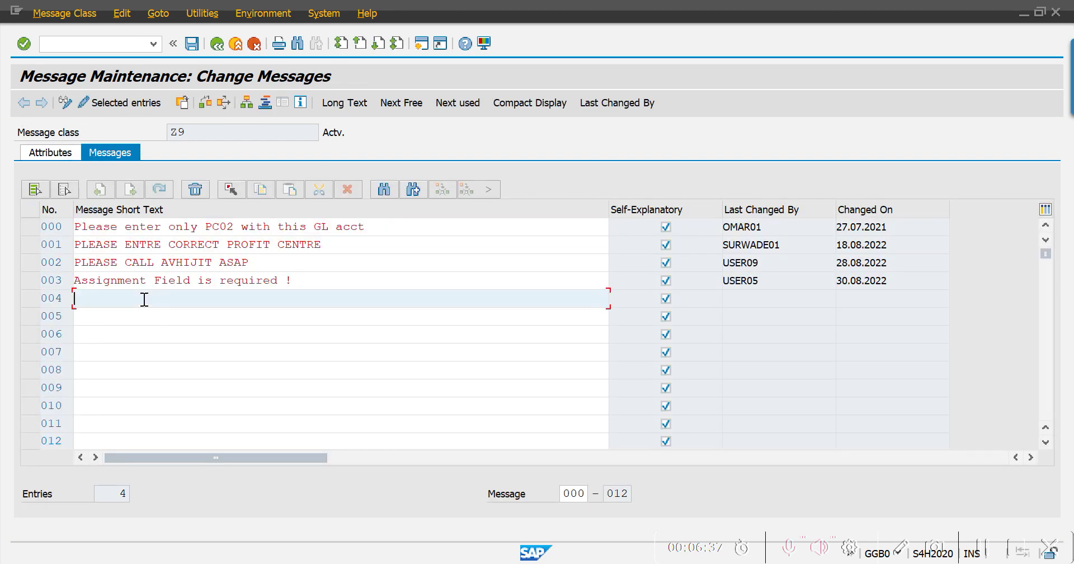
{"action": "left_click_drag", "start_coordinate": [311, 283], "coordinate": [72, 282]}
{"action": "key", "text": "ctrl+c"}
{"action": "left_click", "coordinate": [76, 285]}
{"action": "left_click", "coordinate": [95, 298]}
{"action": "key", "text": "ctrl+v"}
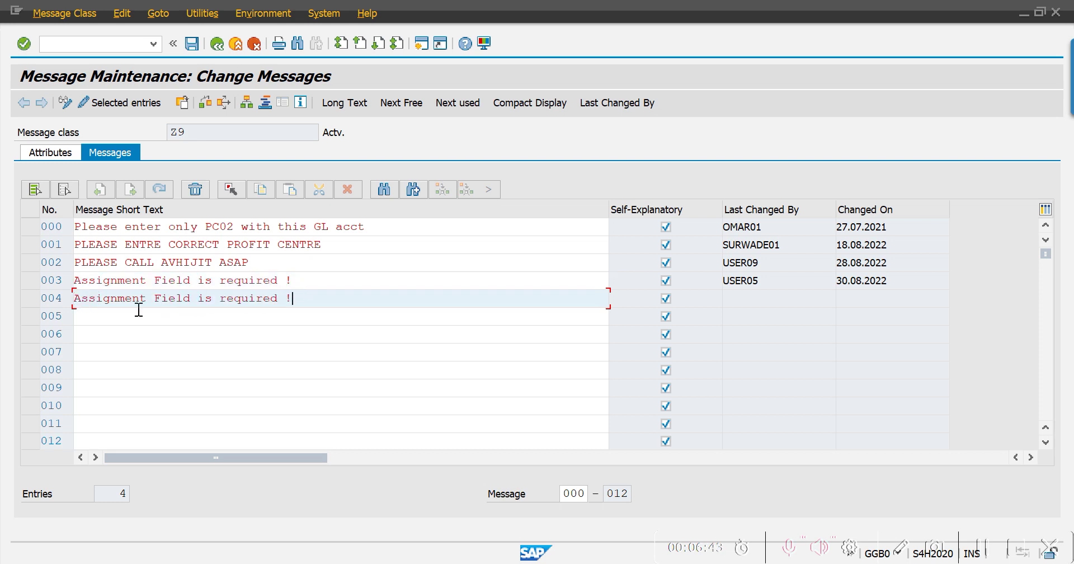
{"action": "left_click_drag", "start_coordinate": [64, 300], "coordinate": [40, 302]}
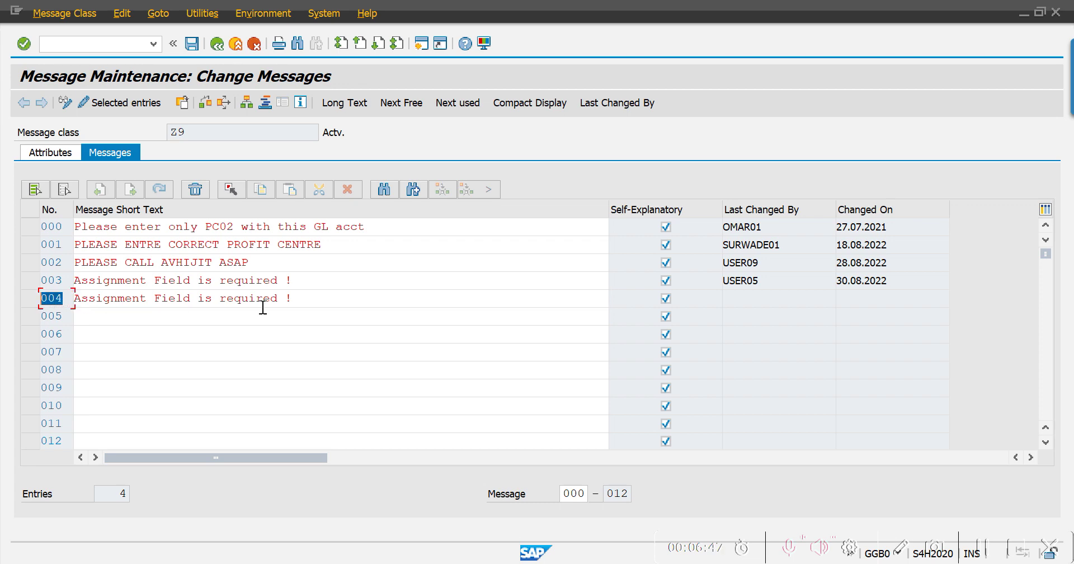
{"action": "left_click", "coordinate": [192, 43]}
{"action": "left_click", "coordinate": [217, 43]}
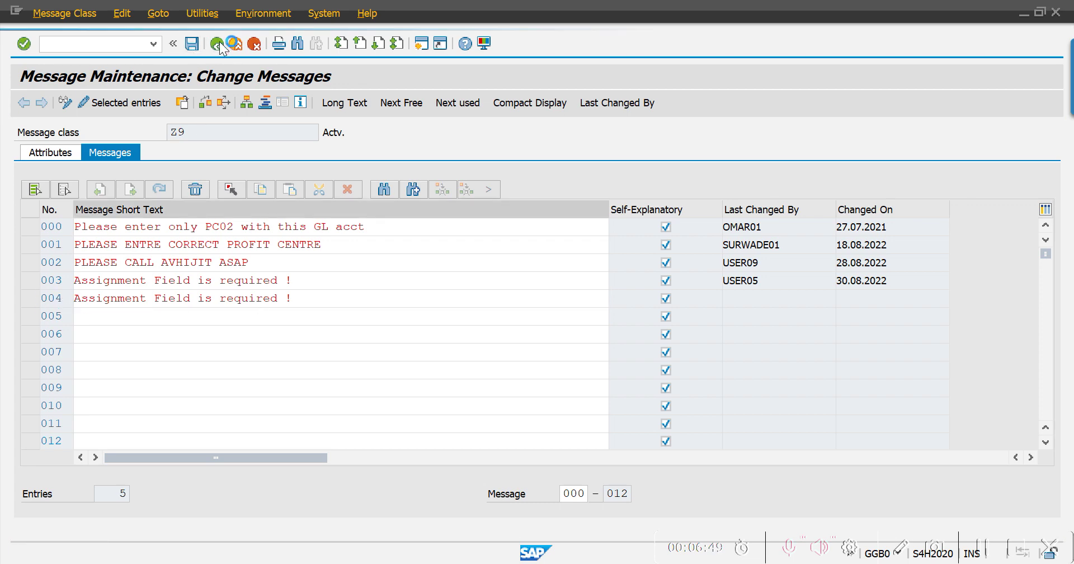
Step: Set the message number of validation Step 001 to 004
{"action": "left_click_drag", "start_coordinate": [412, 227], "coordinate": [474, 223]}
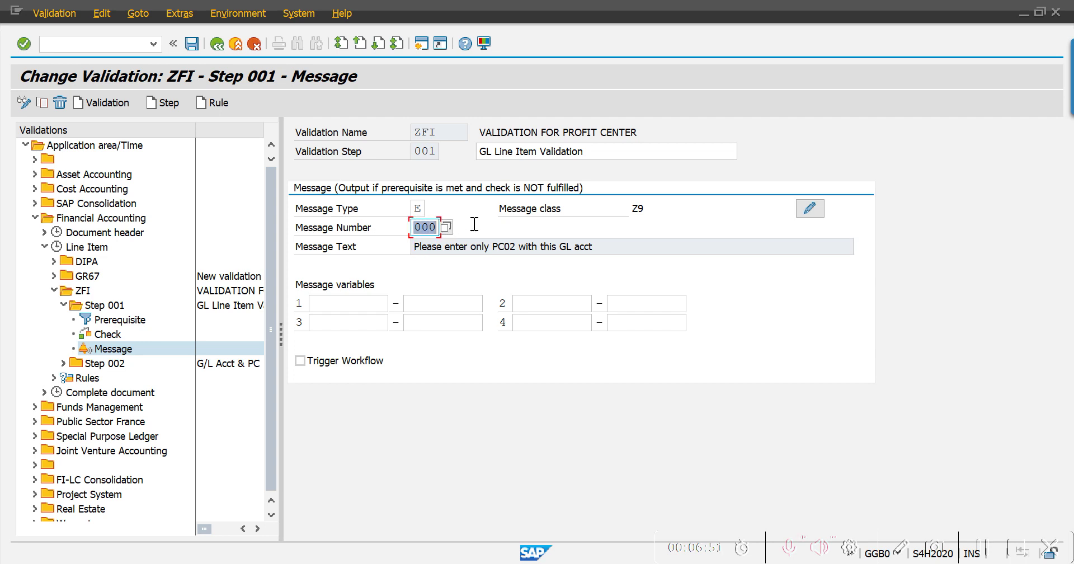
{"action": "type", "text": "004"}
{"action": "key", "text": "Return"}
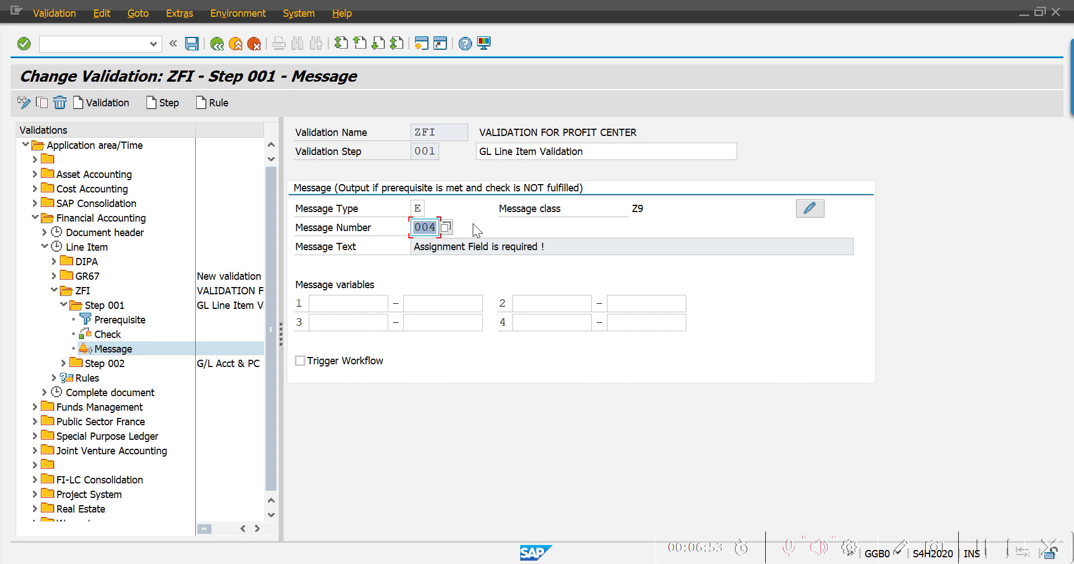
Step: Review the available message types for validation Step 001, then close the list without changing the type
{"action": "left_click", "coordinate": [417, 209]}
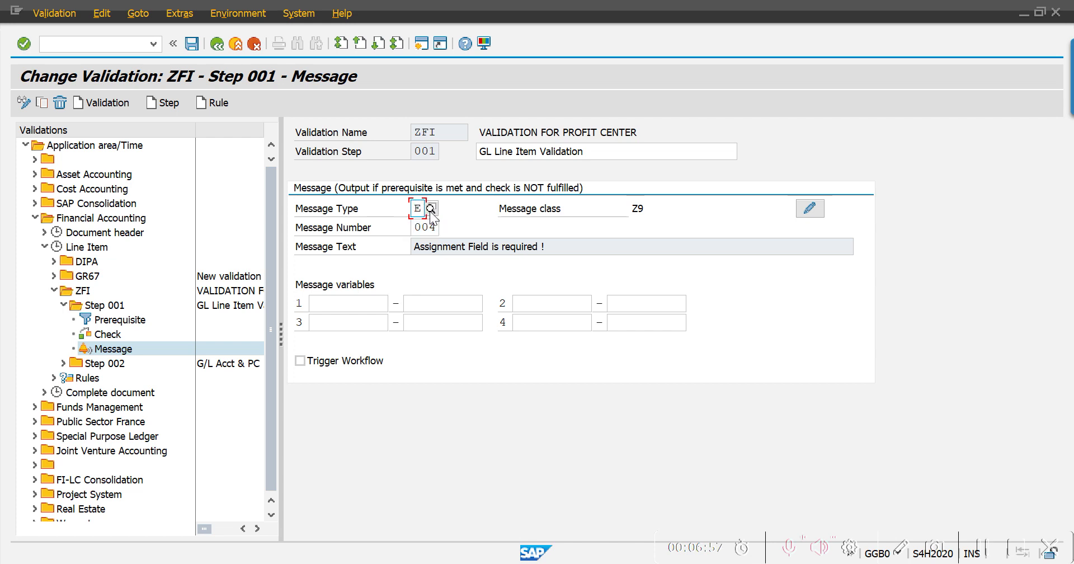
{"action": "key", "text": "F4"}
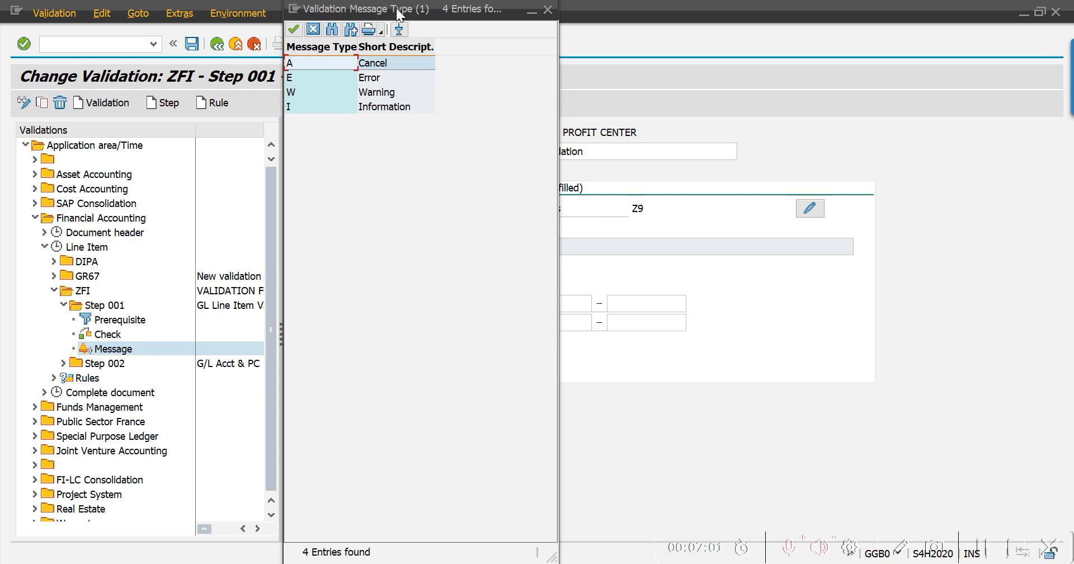
{"action": "left_click_drag", "start_coordinate": [394, 10], "coordinate": [697, 9]}
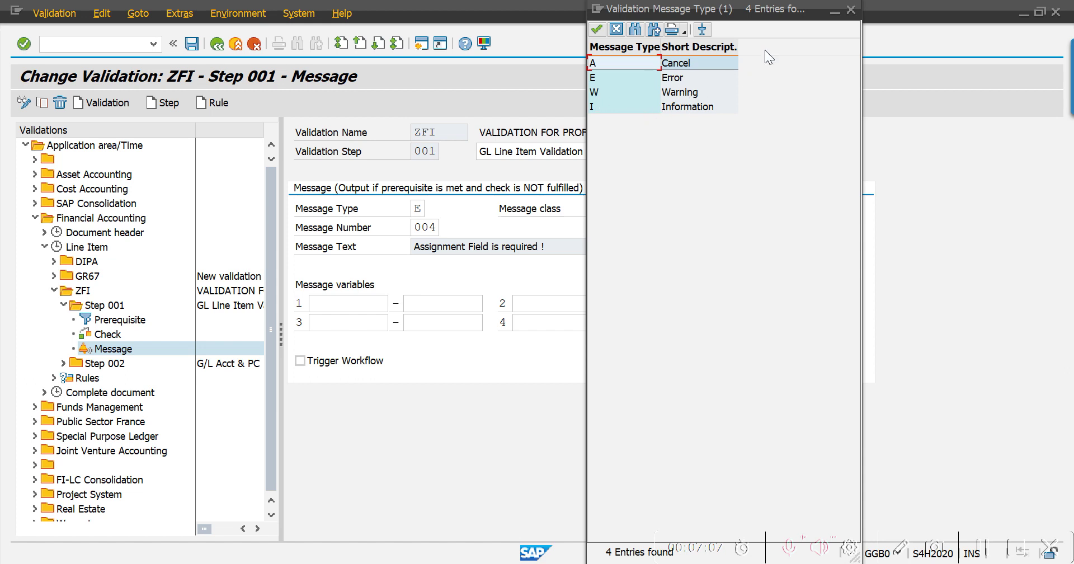
{"action": "left_click", "coordinate": [851, 9]}
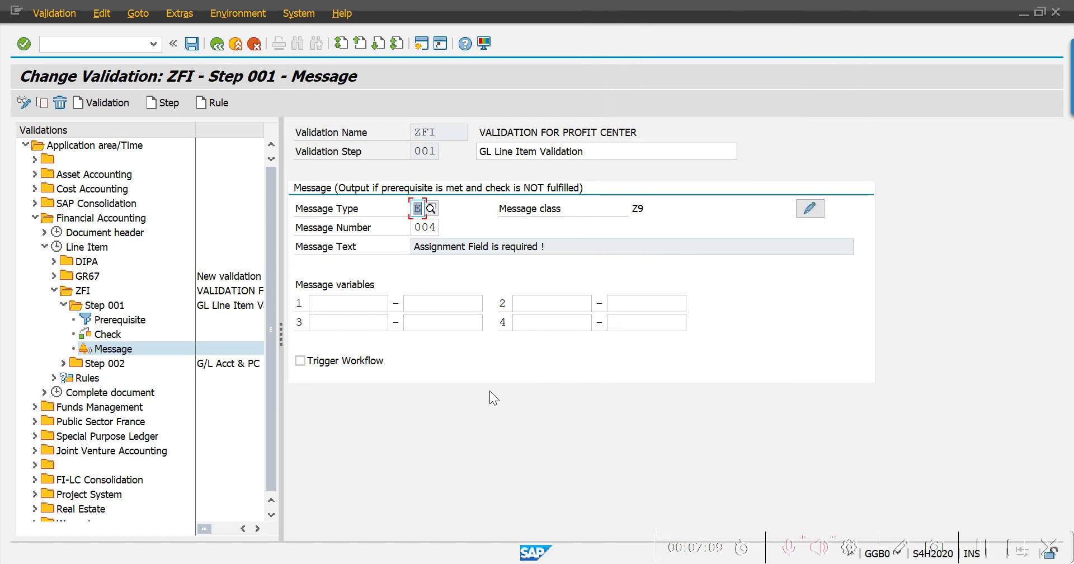
Step: Save validation ZFI and go back from the Step 001 message to the validation overview
{"action": "key", "text": "ctrl+s"}
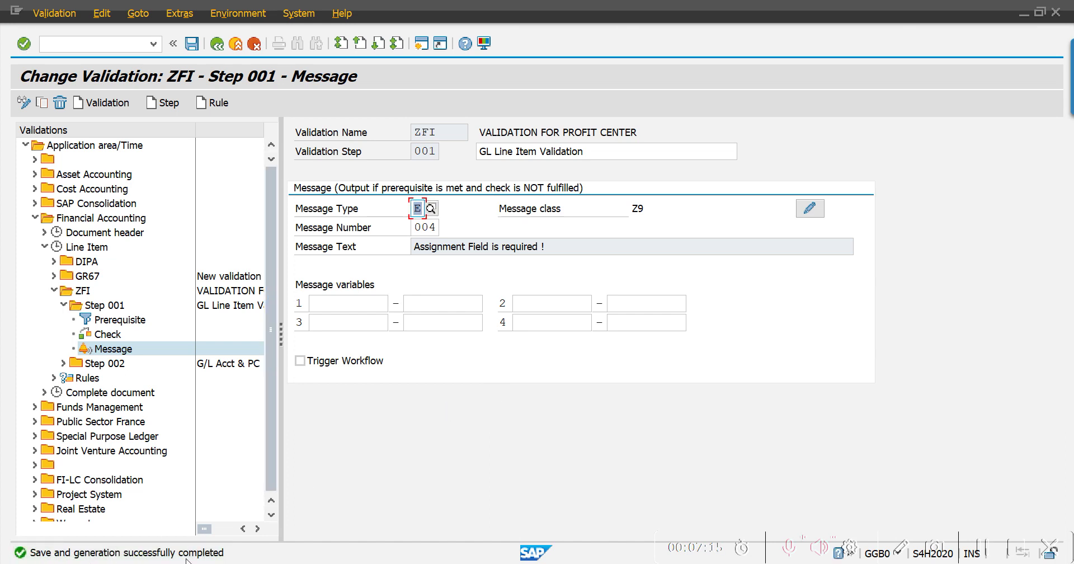
{"action": "left_click", "coordinate": [218, 45]}
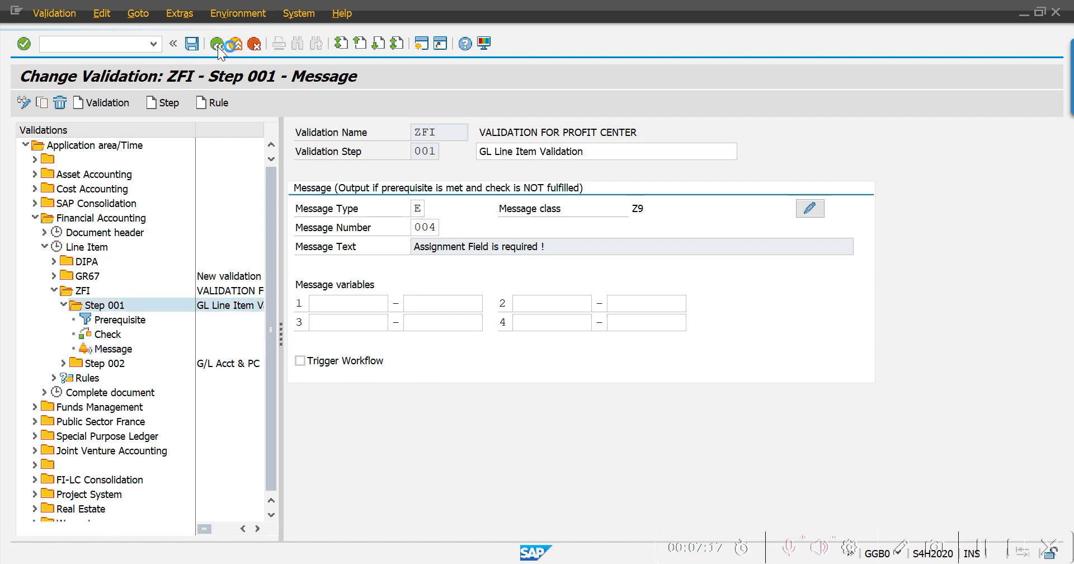
{"action": "left_click", "coordinate": [183, 46]}
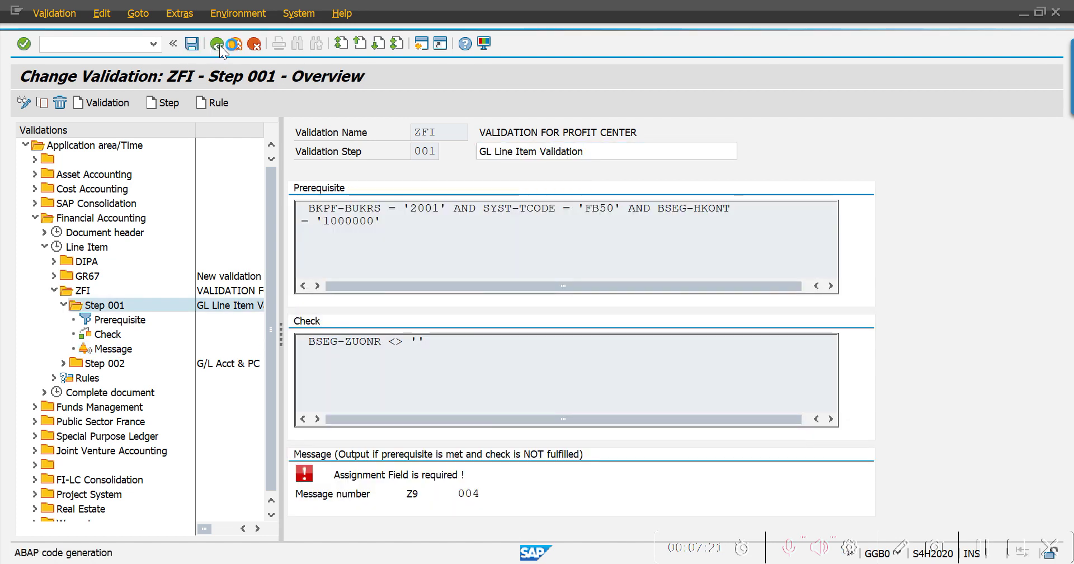
{"action": "left_click", "coordinate": [218, 45]}
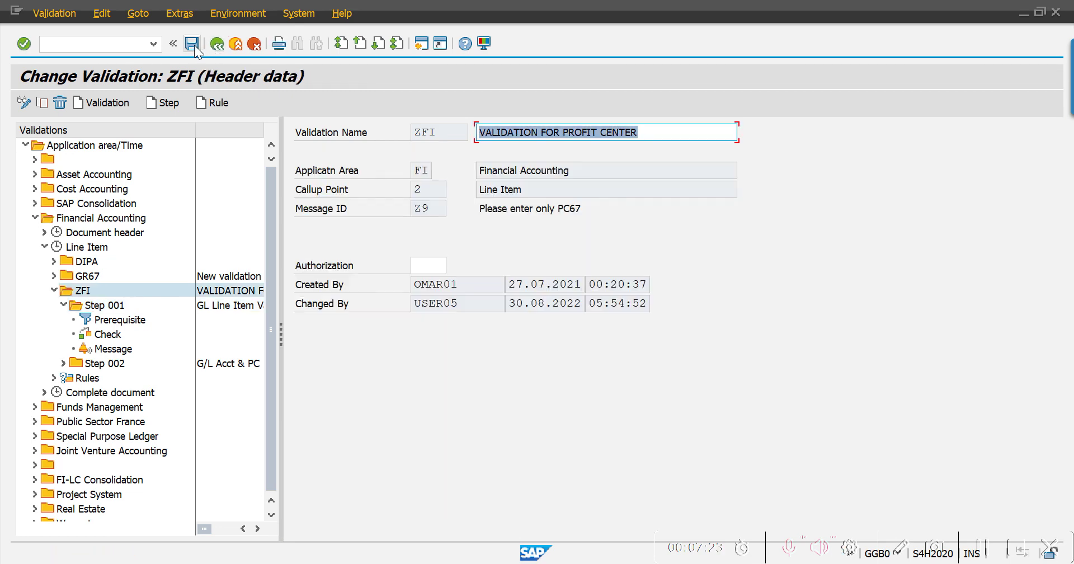
{"action": "left_click", "coordinate": [193, 45]}
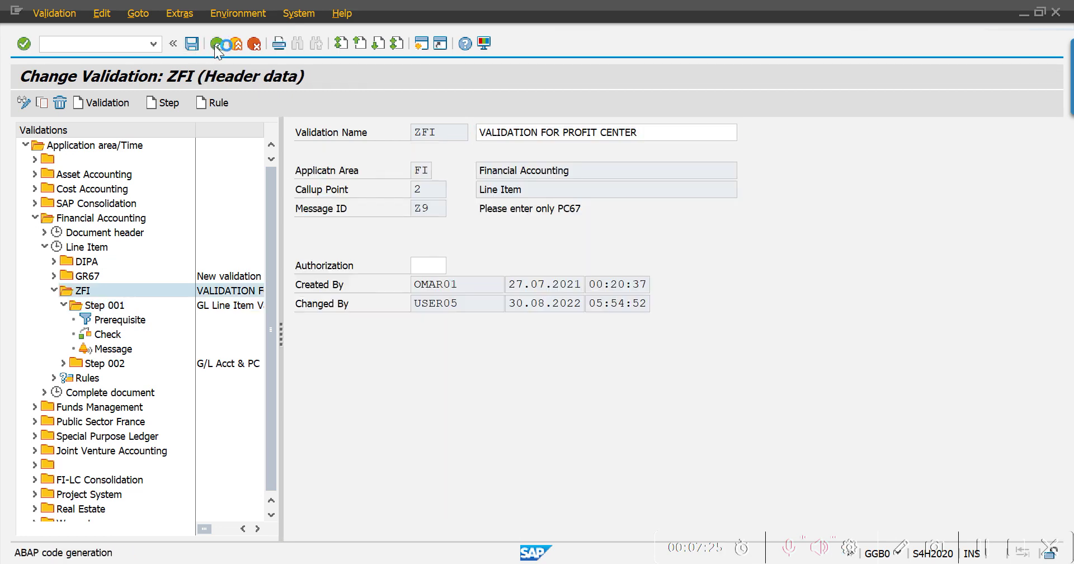
{"action": "left_click", "coordinate": [217, 45]}
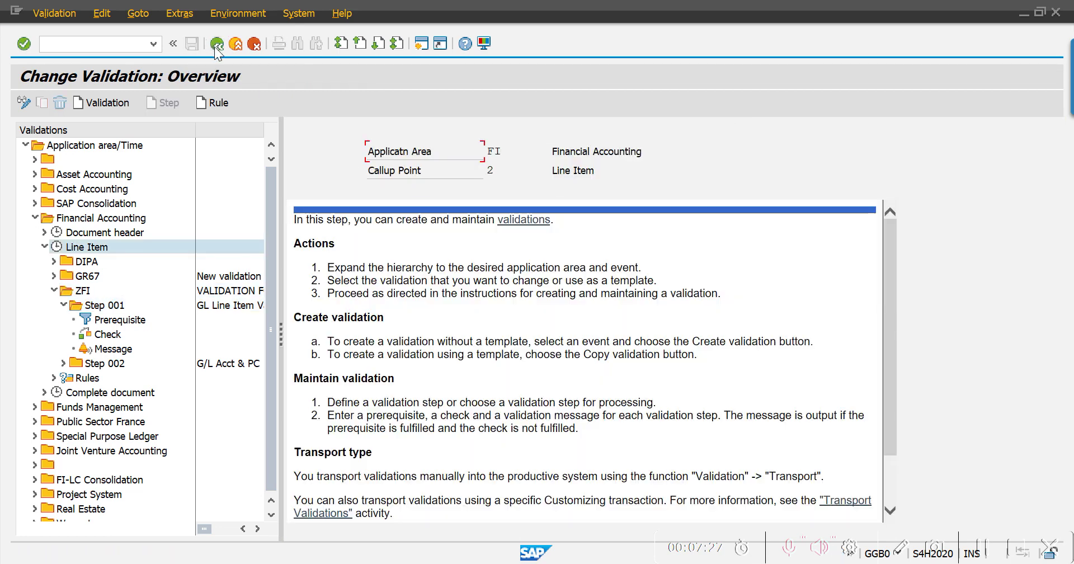
Step: Switch to transaction OB28 for the validation of accounting documents
{"action": "left_click", "coordinate": [87, 43]}
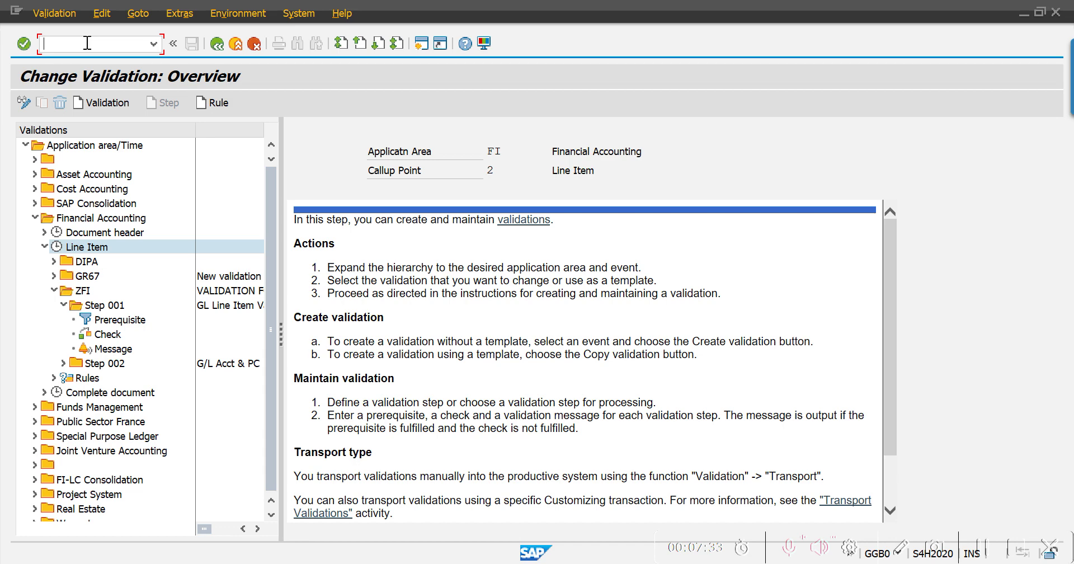
{"action": "type", "text": "/NOB28"}
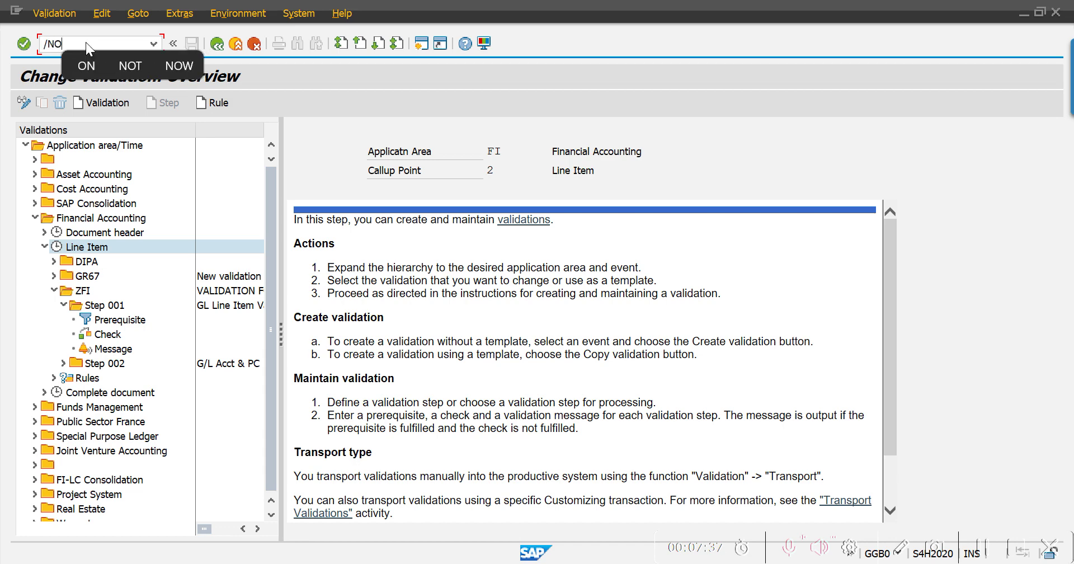
{"action": "key", "text": "Return"}
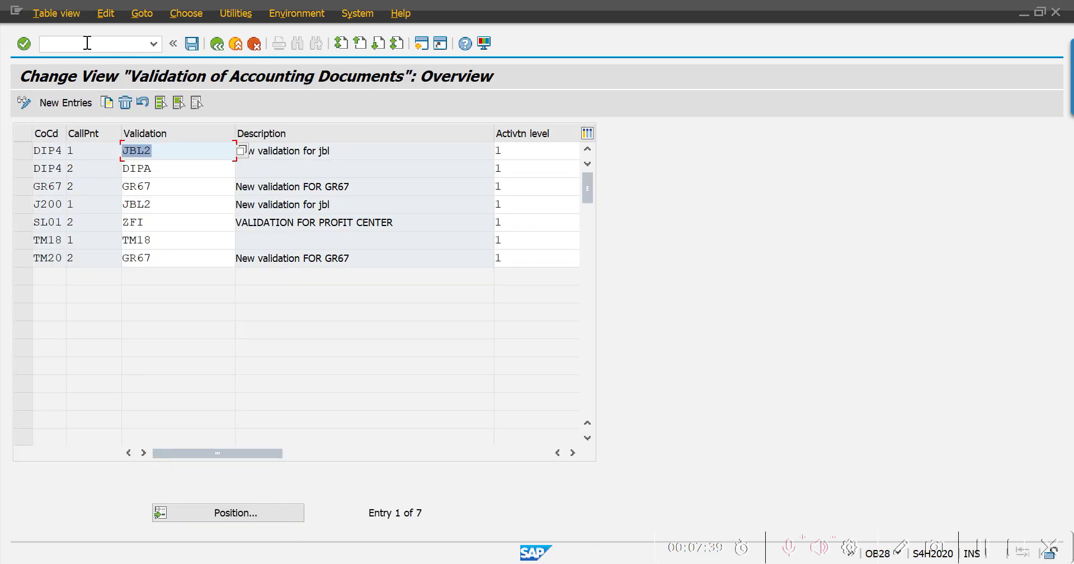
Step: Create a new entry for company code 2001 with callup point 2 (Line Item)
{"action": "left_click", "coordinate": [75, 103]}
{"action": "type", "text": "2001"}
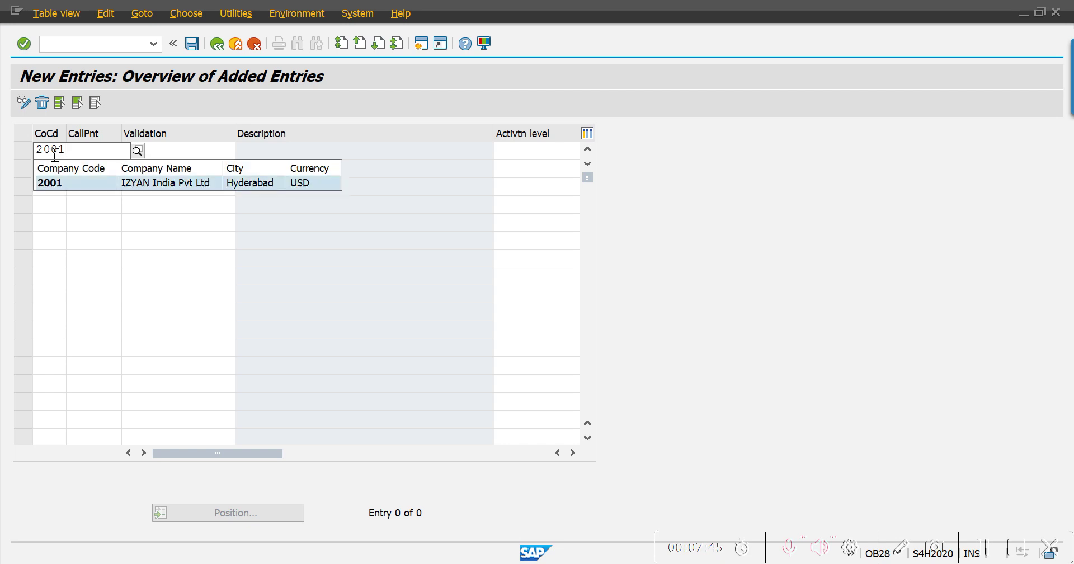
{"action": "key", "text": "Return"}
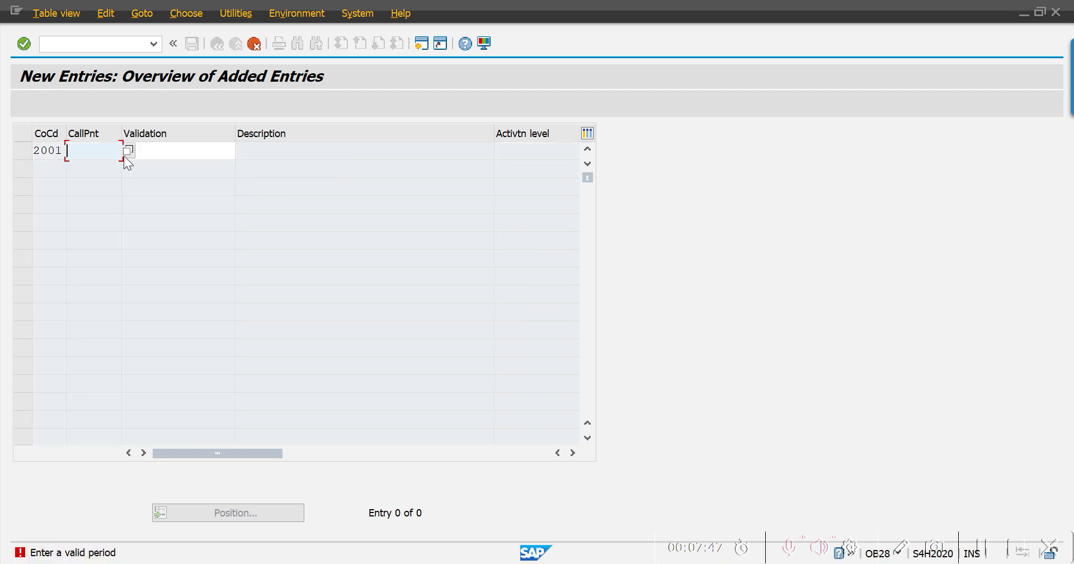
{"action": "left_click", "coordinate": [126, 151]}
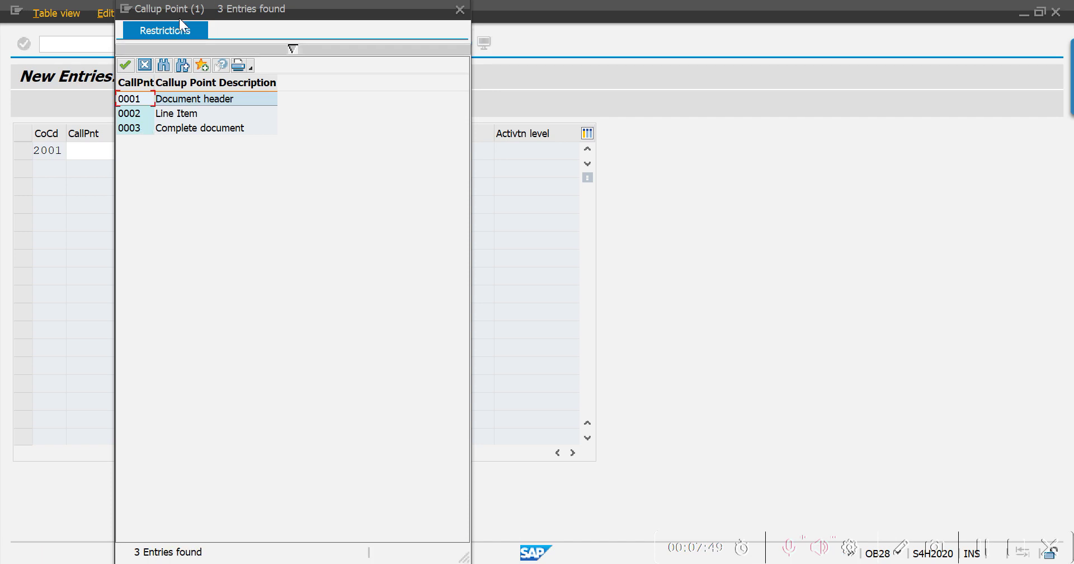
{"action": "left_click_drag", "start_coordinate": [185, 9], "coordinate": [320, 10]}
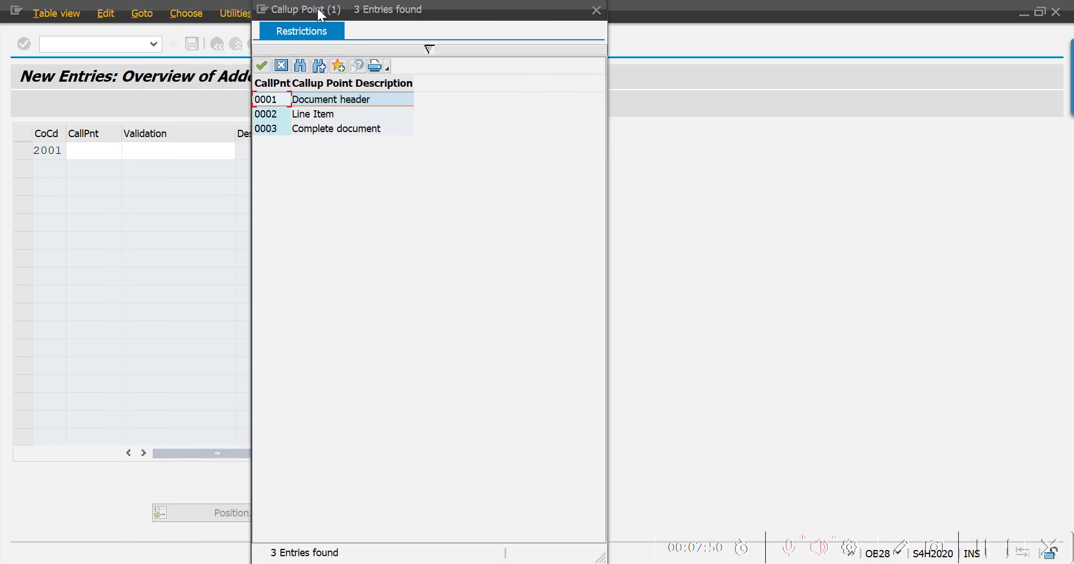
{"action": "double_click", "coordinate": [271, 115]}
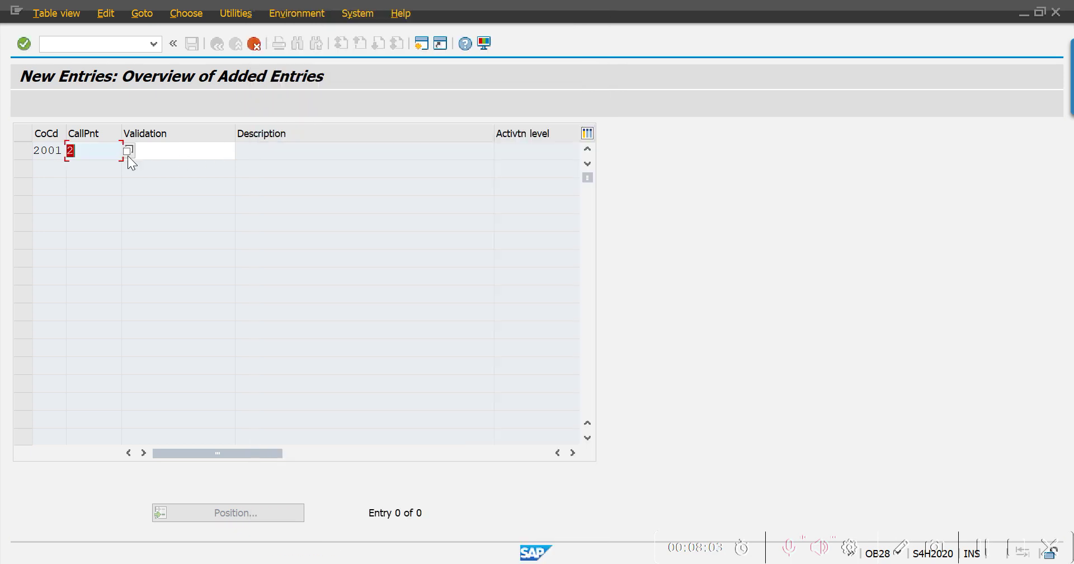
Step: Assign validation ZFI to the new company code 2001 entry and confirm it
{"action": "left_click", "coordinate": [151, 149]}
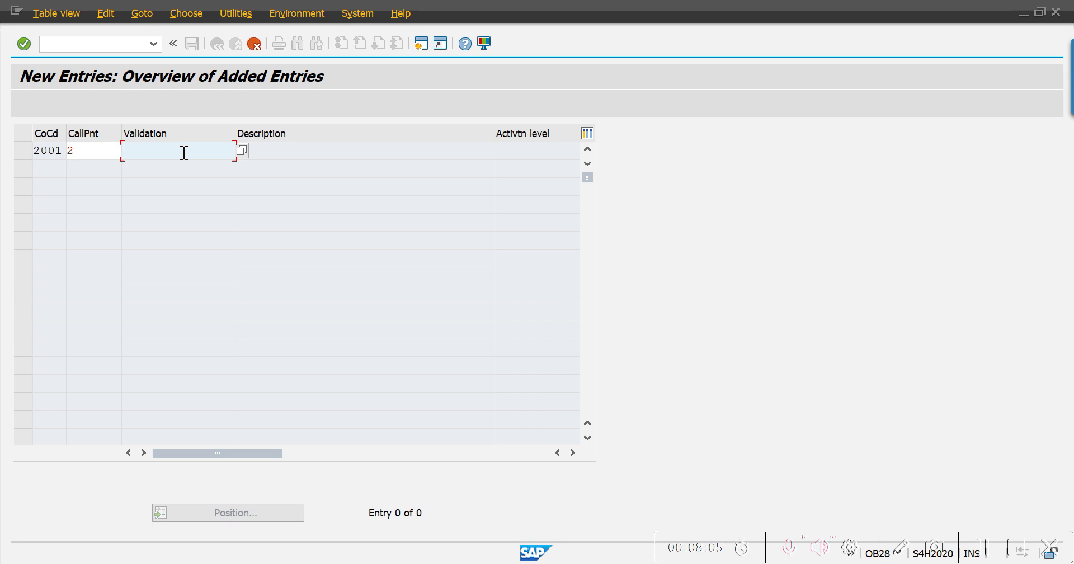
{"action": "left_click", "coordinate": [242, 151]}
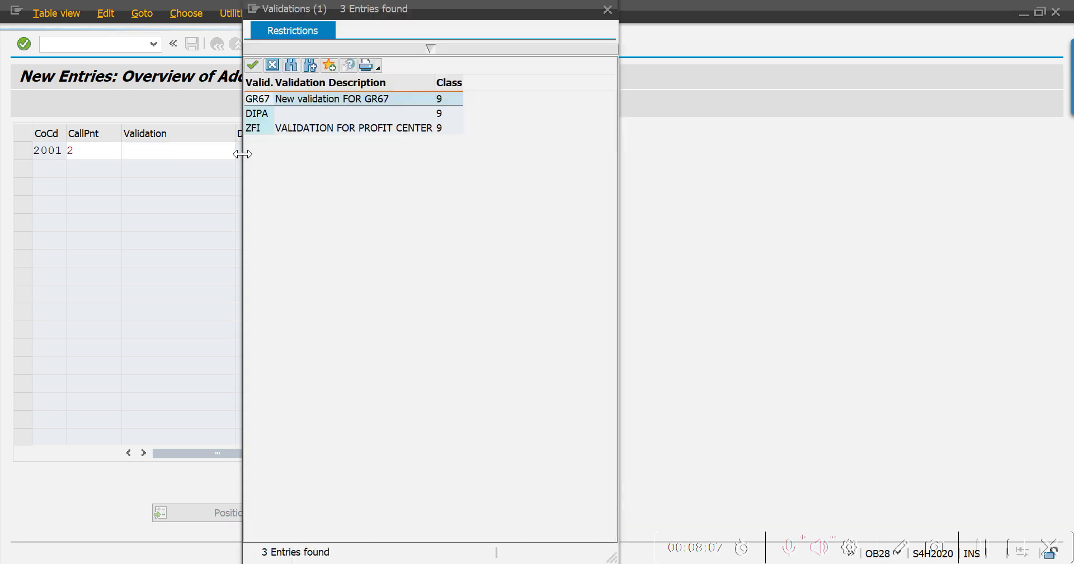
{"action": "double_click", "coordinate": [255, 129]}
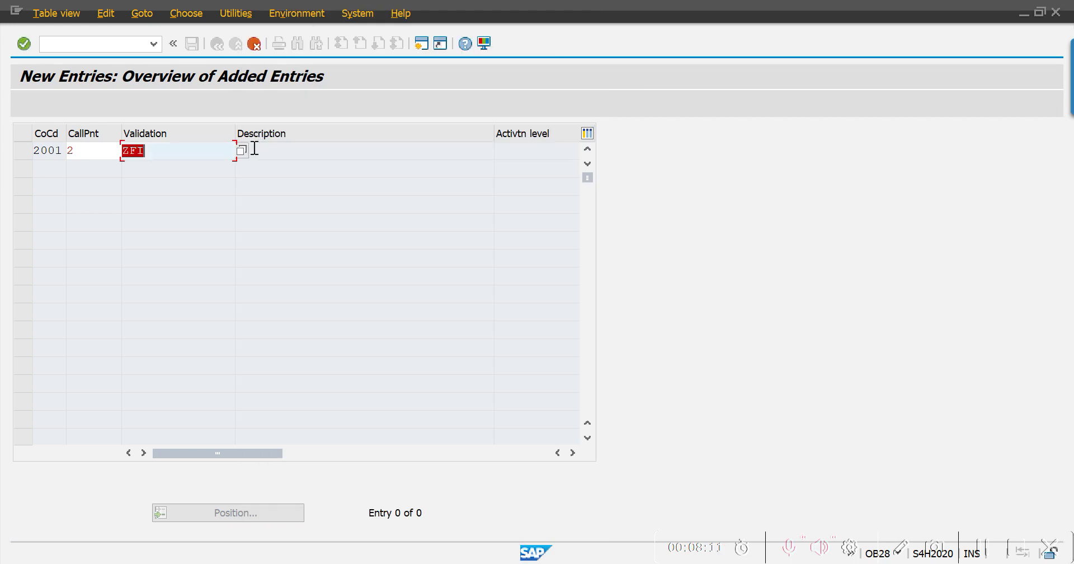
{"action": "key", "text": "Return"}
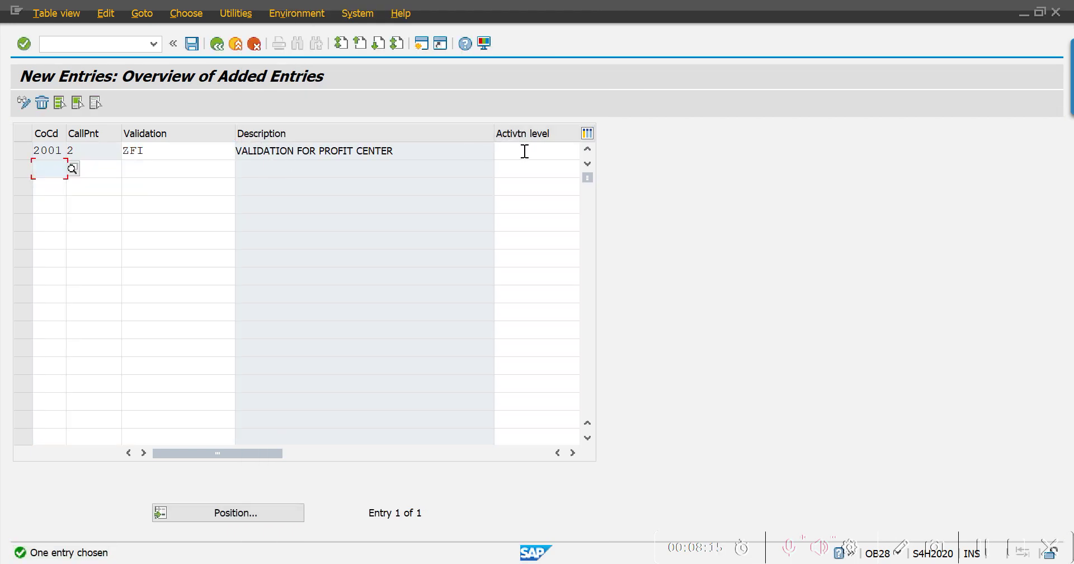
Step: Set the activation level of the 2001 entry to 1 (Active) and save it with the proposed customizing request
{"action": "left_click", "coordinate": [520, 151]}
{"action": "left_click", "coordinate": [571, 452]}
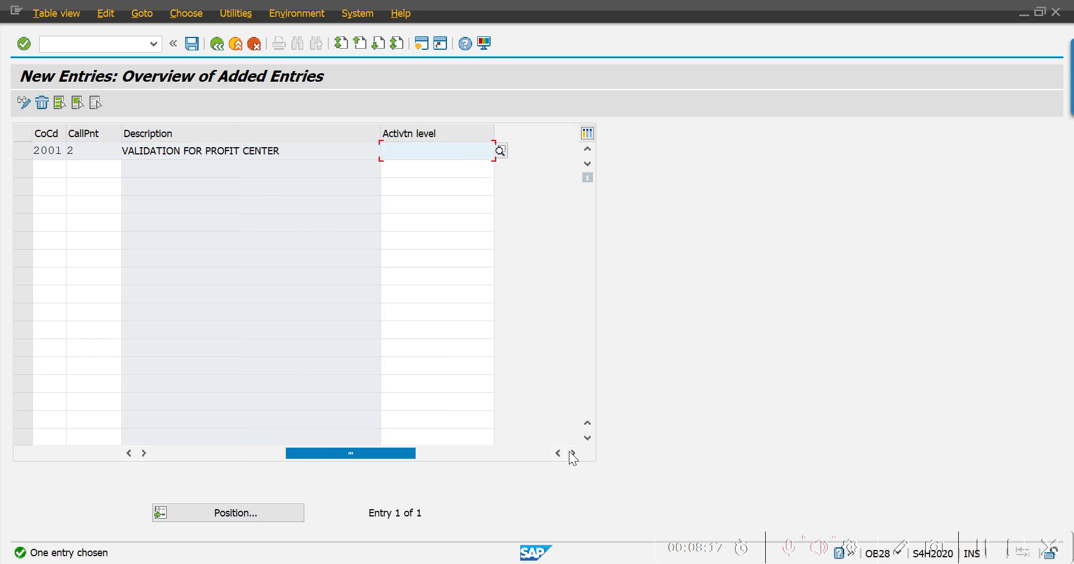
{"action": "left_click", "coordinate": [500, 151]}
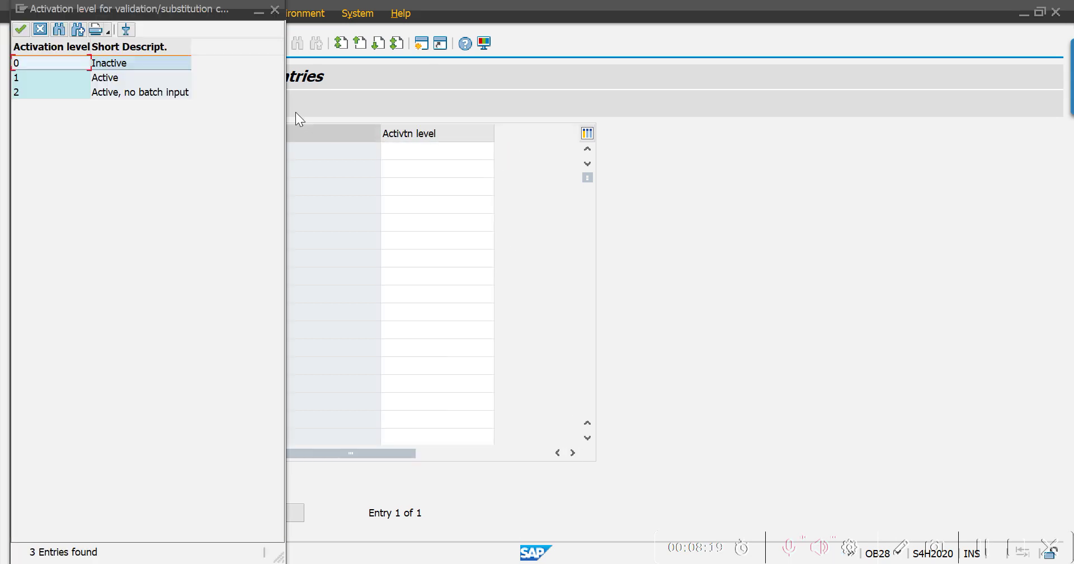
{"action": "left_click_drag", "start_coordinate": [129, 8], "coordinate": [748, 12]}
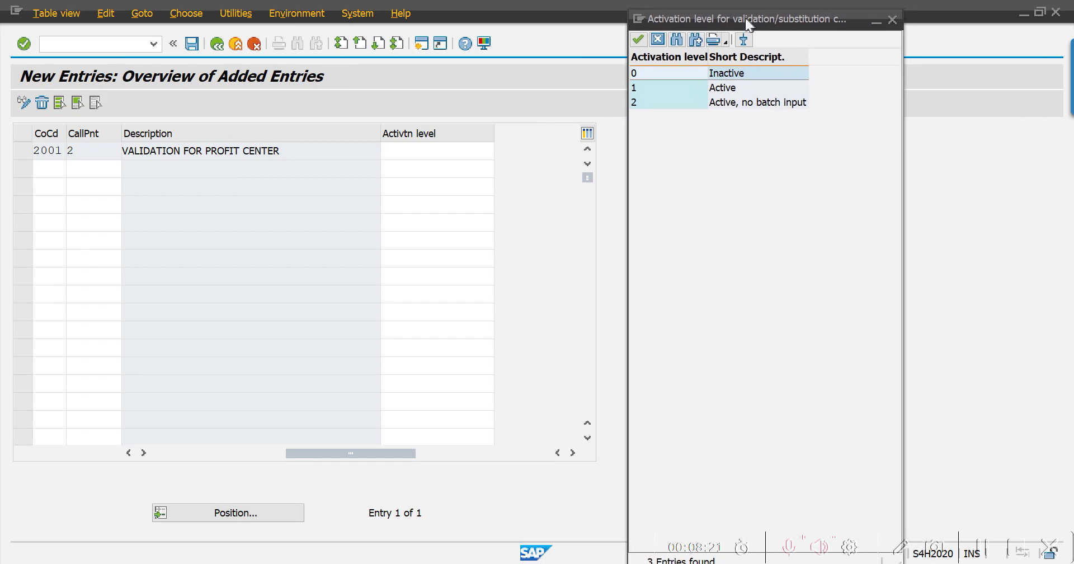
{"action": "double_click", "coordinate": [657, 89]}
{"action": "key", "text": "ctrl+s"}
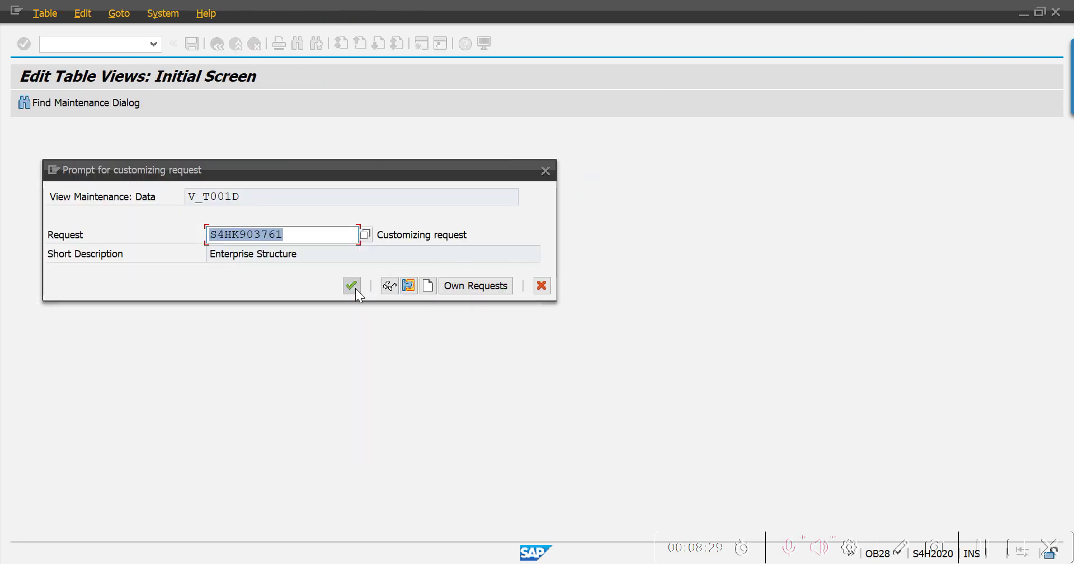
{"action": "left_click", "coordinate": [355, 288]}
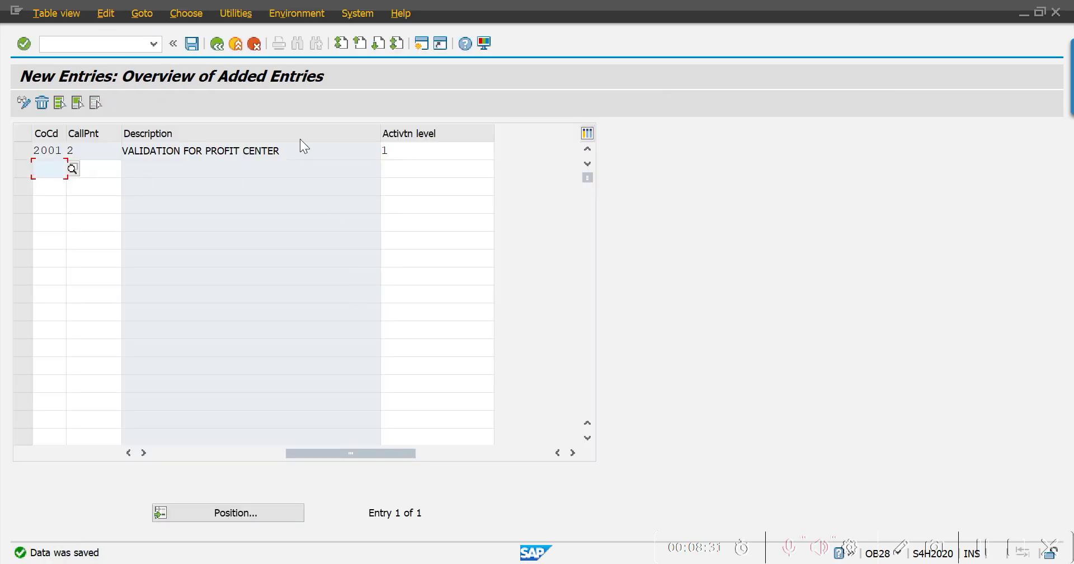
Step: Exit the validation assignment and open transaction FB50 to enter a G/L account document
{"action": "left_click", "coordinate": [218, 43]}
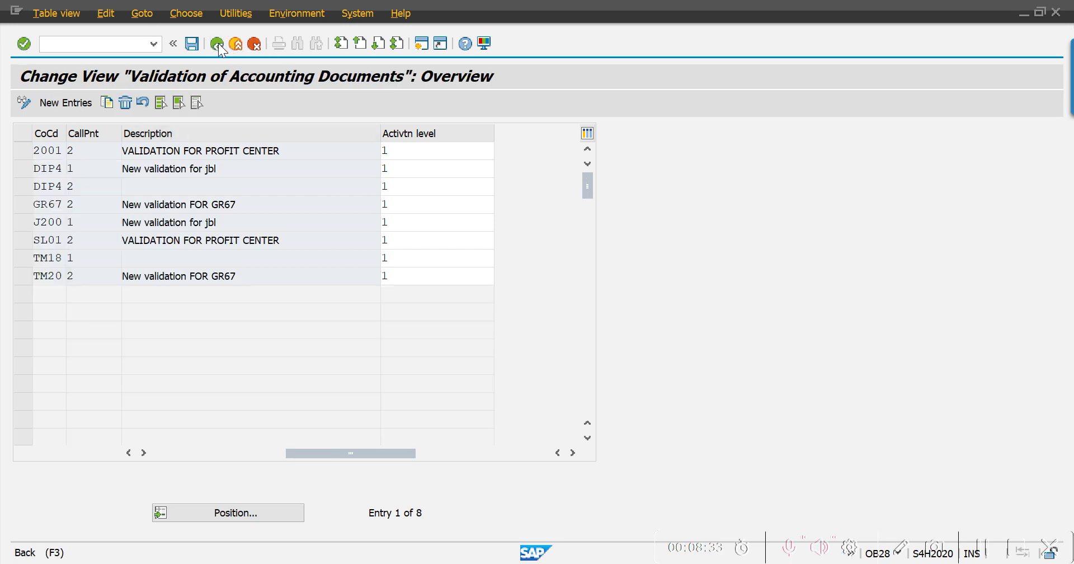
{"action": "left_click", "coordinate": [218, 43]}
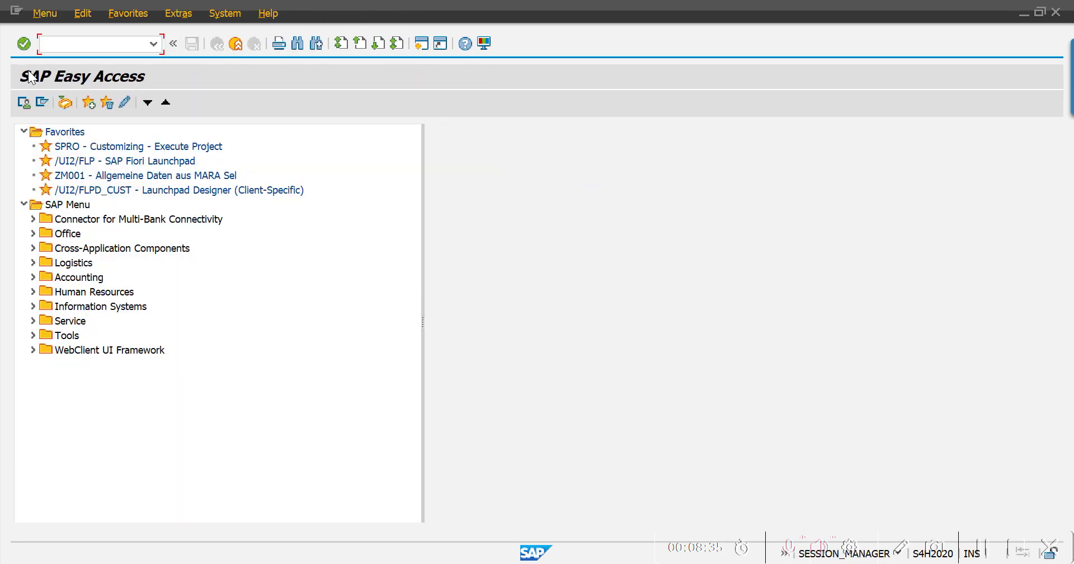
{"action": "type", "text": "fb50"}
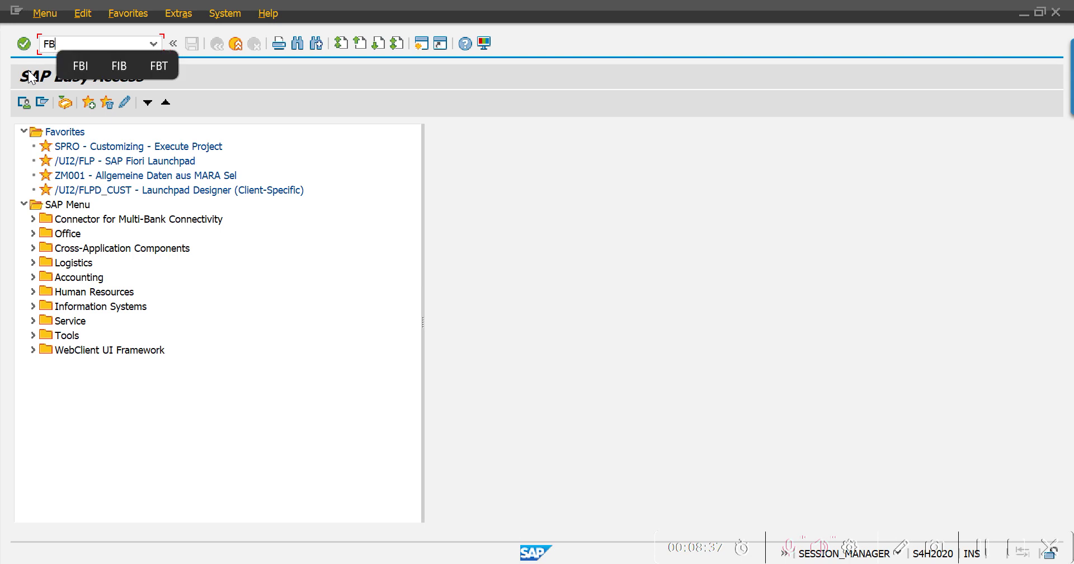
{"action": "key", "text": "Return"}
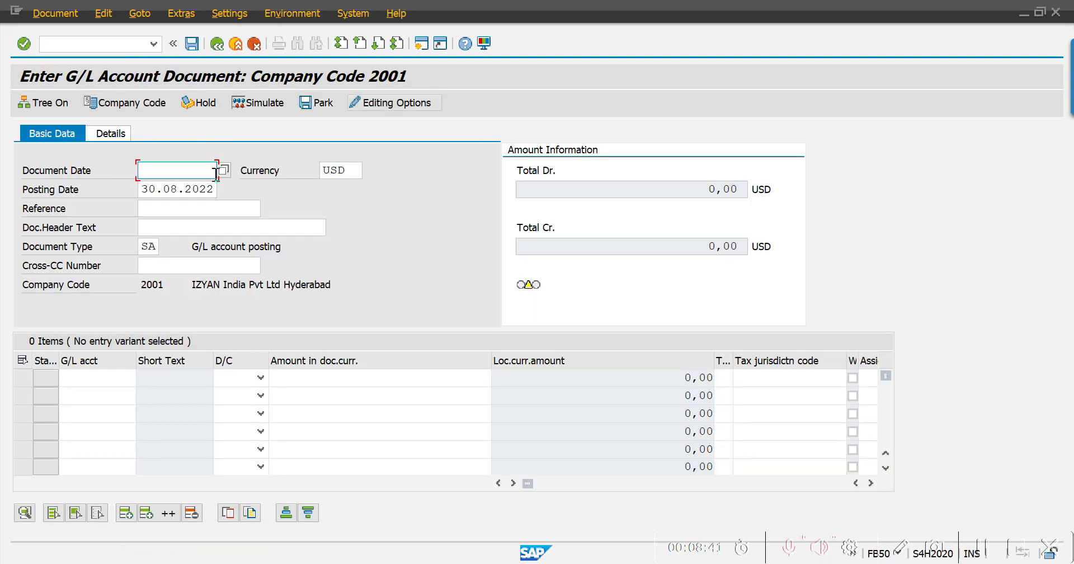
Step: Set the document date to 30.08.2022, matching the posting date, and enter the document header text Test Validation
{"action": "double_click", "coordinate": [165, 188]}
{"action": "key", "text": "ctrl+c"}
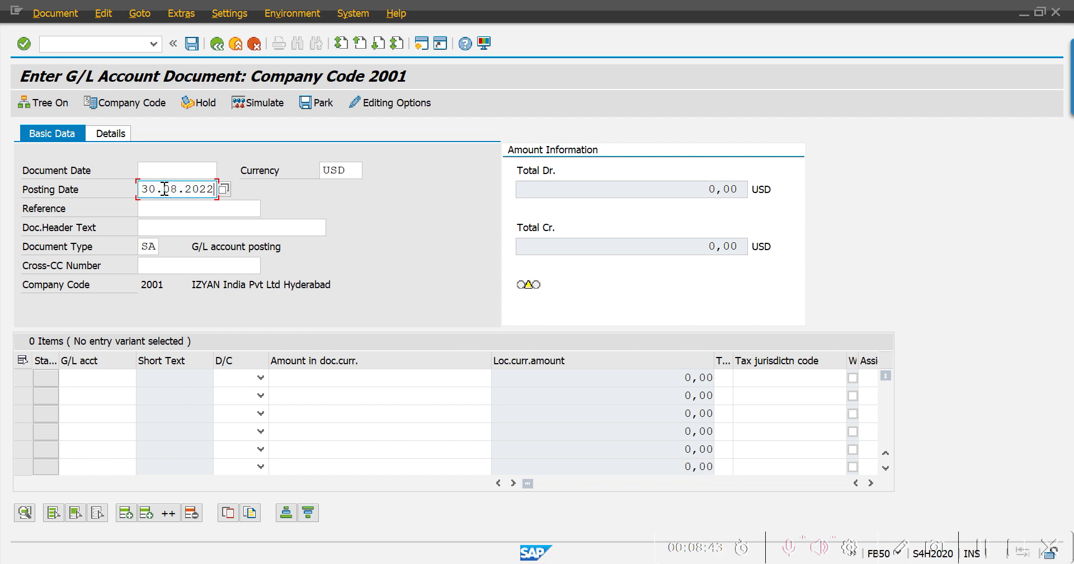
{"action": "left_click", "coordinate": [166, 169]}
{"action": "key", "text": "ctrl+v"}
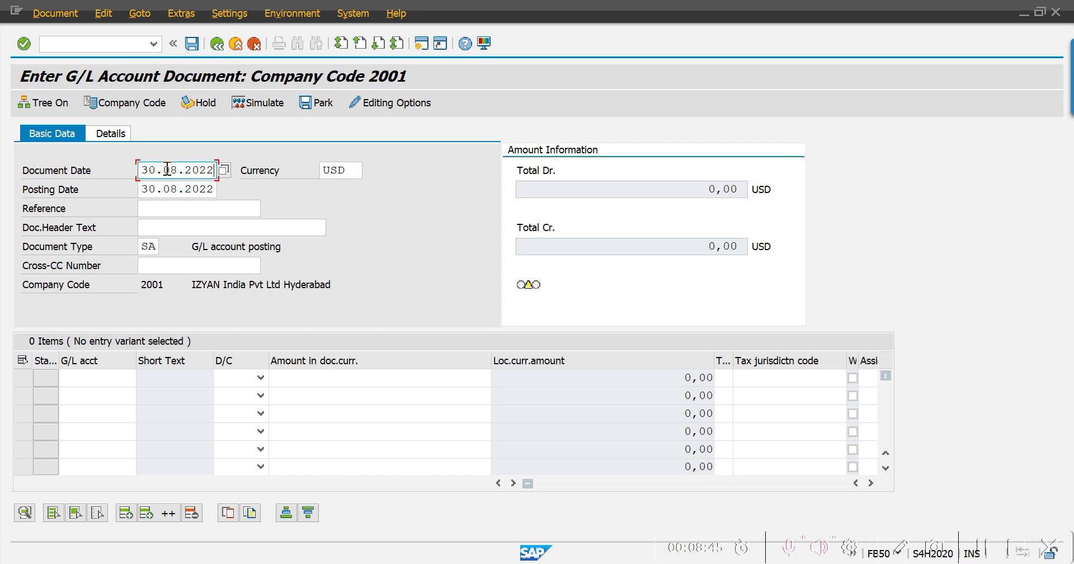
{"action": "left_click", "coordinate": [169, 226]}
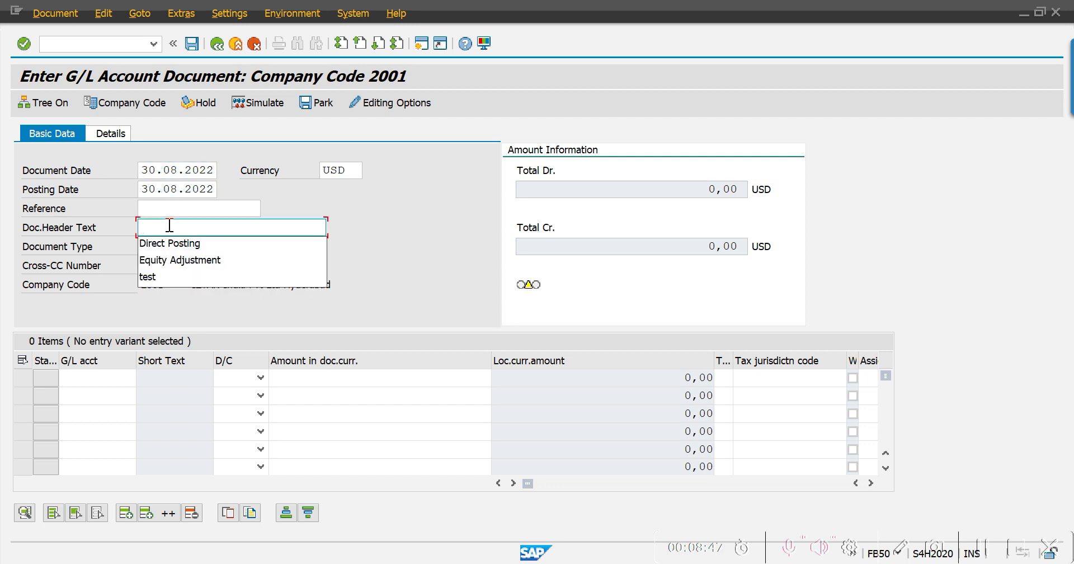
{"action": "type", "text": "Test "}
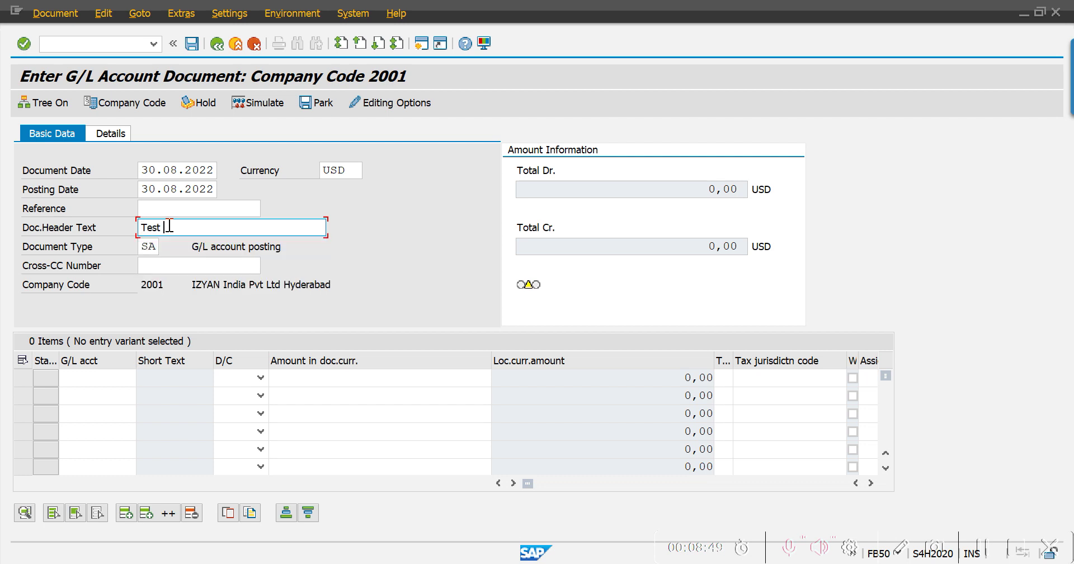
{"action": "type", "text": "Validation"}
Step: Copy petty cash account 1000000 from the G/L account display session into the first line item of the document
{"action": "left_click", "coordinate": [93, 380]}
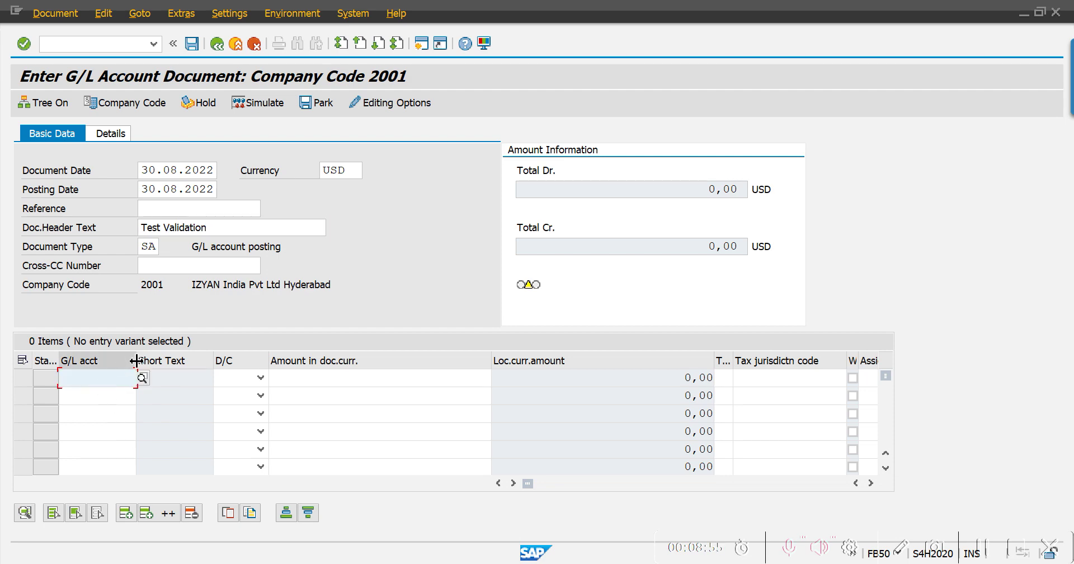
{"action": "mouse_move", "coordinate": [246, 562]}
{"action": "left_click", "coordinate": [376, 492]}
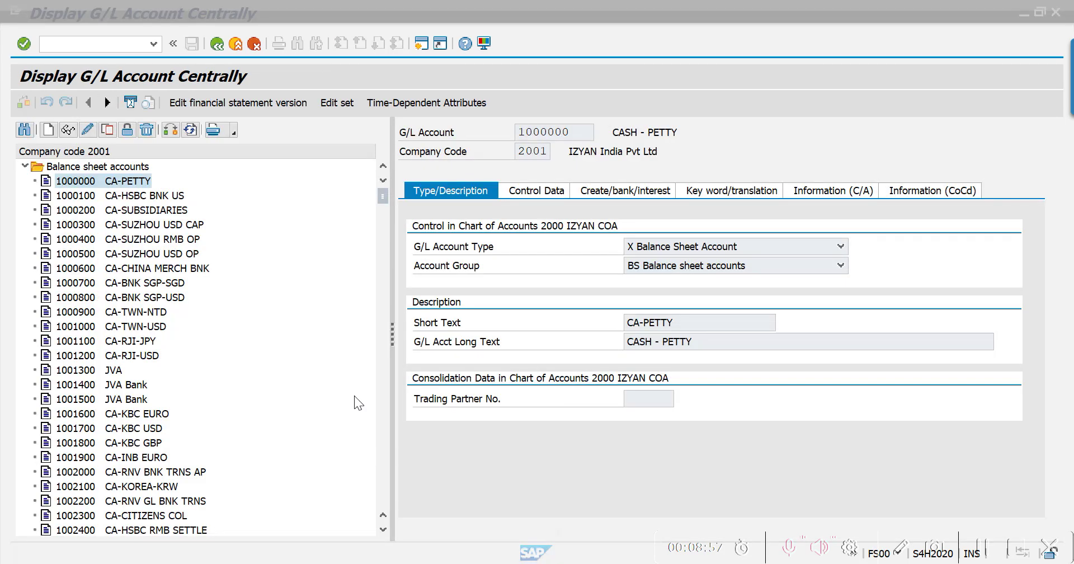
{"action": "left_click", "coordinate": [73, 181]}
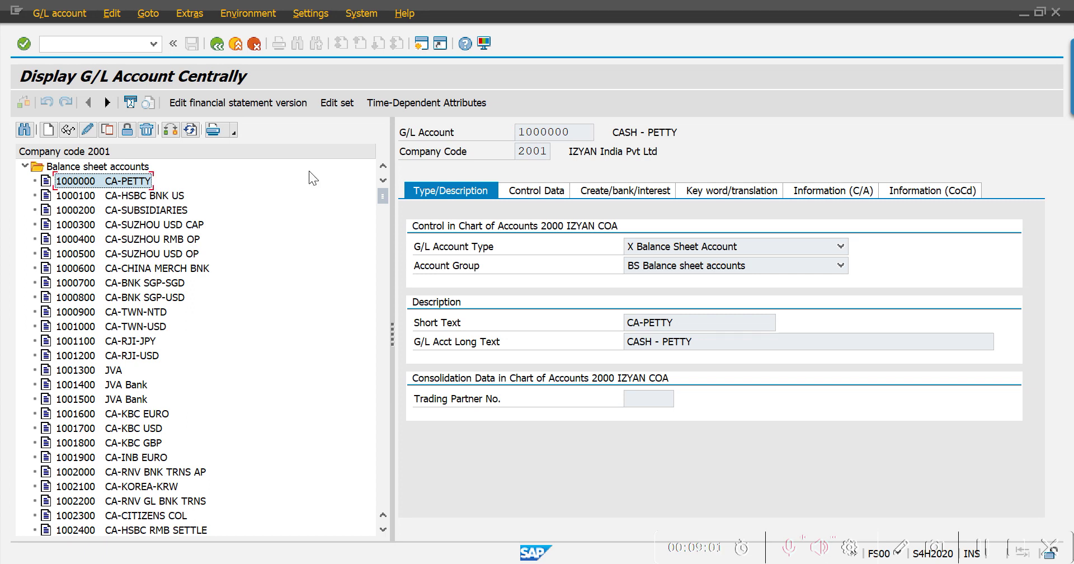
{"action": "double_click", "coordinate": [576, 132]}
{"action": "key", "text": "ctrl+c"}
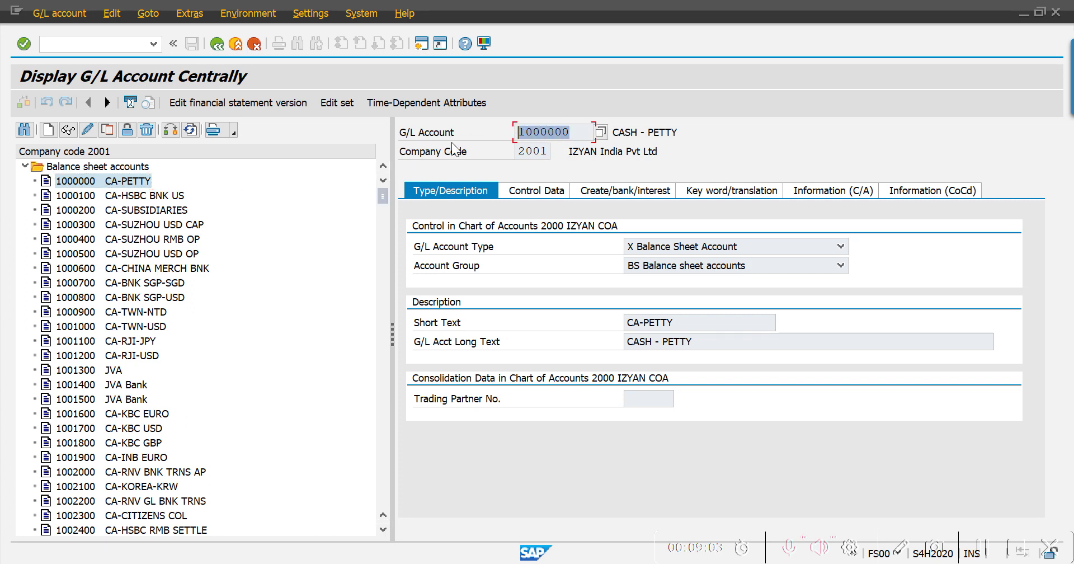
{"action": "key", "text": "alt+Tab"}
{"action": "key", "text": "ctrl+v"}
Step: Add G/L account 1001300 as the second line item, and set the first line to Credit and the second to Debit
{"action": "left_click", "coordinate": [105, 395]}
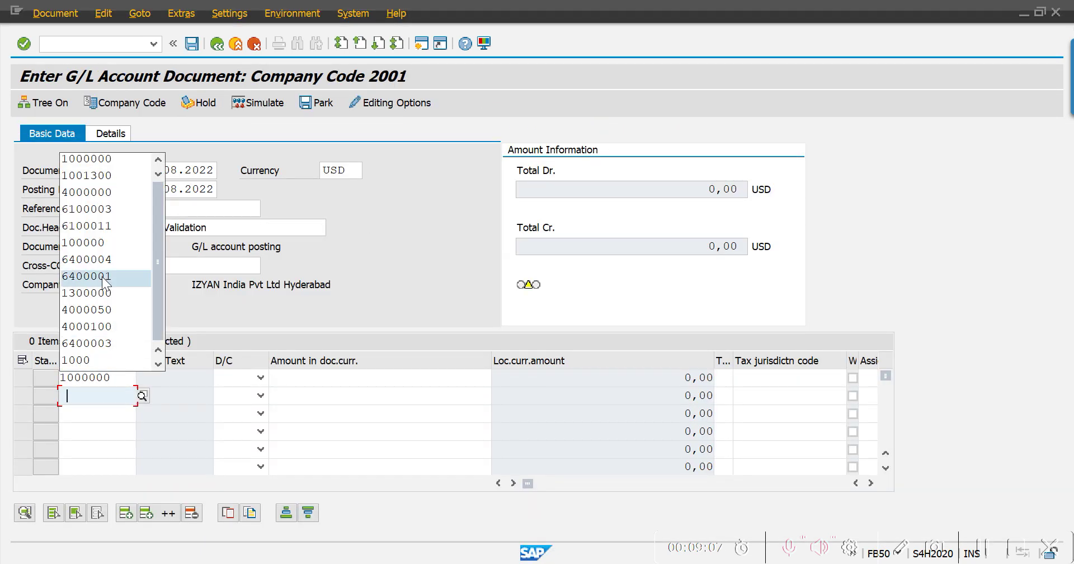
{"action": "left_click", "coordinate": [105, 176]}
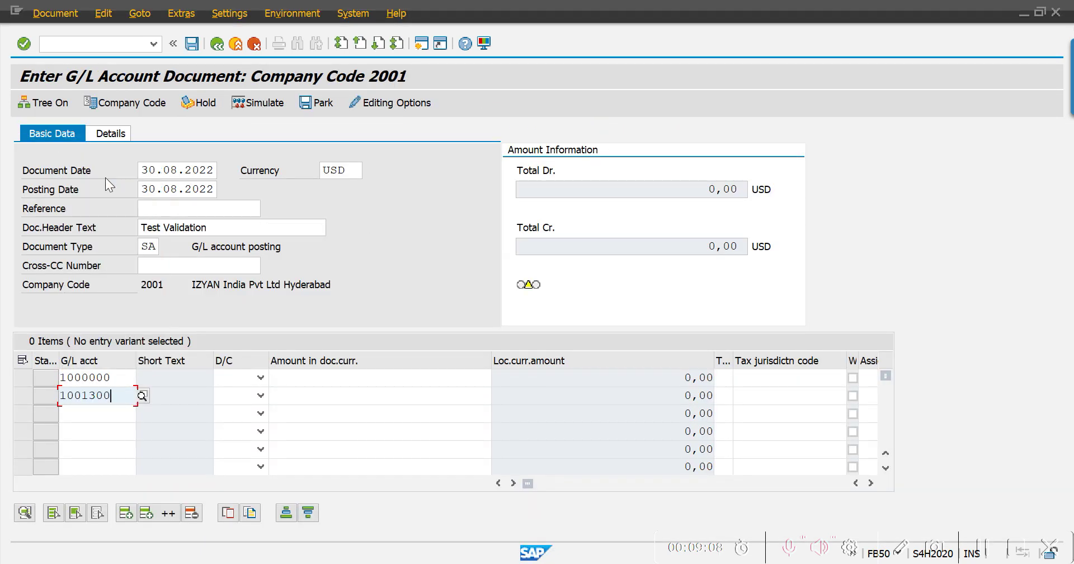
{"action": "left_click", "coordinate": [260, 377]}
{"action": "left_click", "coordinate": [259, 394]}
{"action": "left_click", "coordinate": [261, 396]}
{"action": "left_click", "coordinate": [252, 428]}
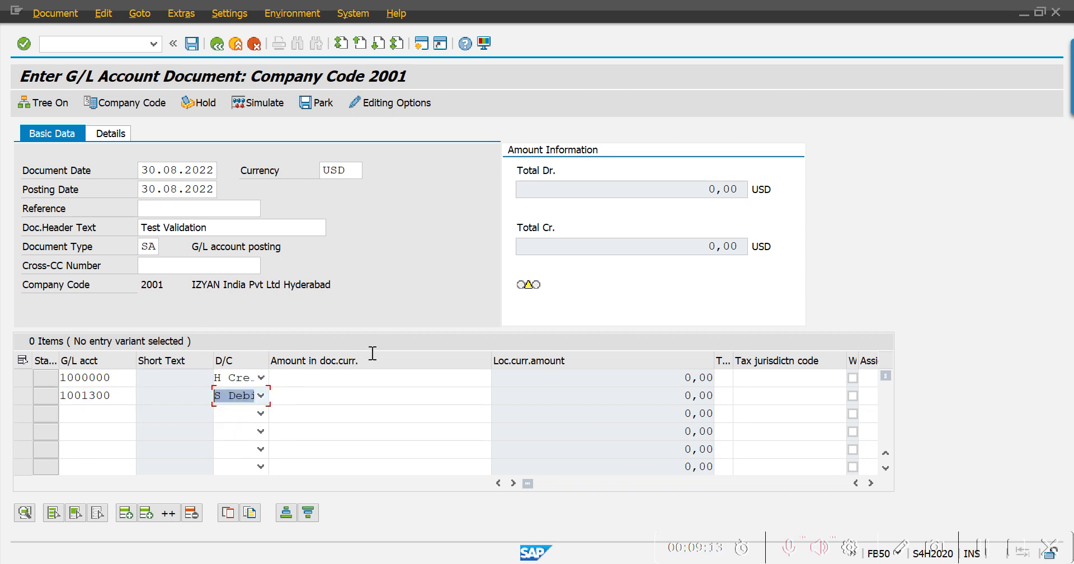
Step: Enter an amount of 1000 on both line items, check the document without an assignment and acknowledge the validation message
{"action": "left_click", "coordinate": [380, 380]}
{"action": "type", "text": "1000"}
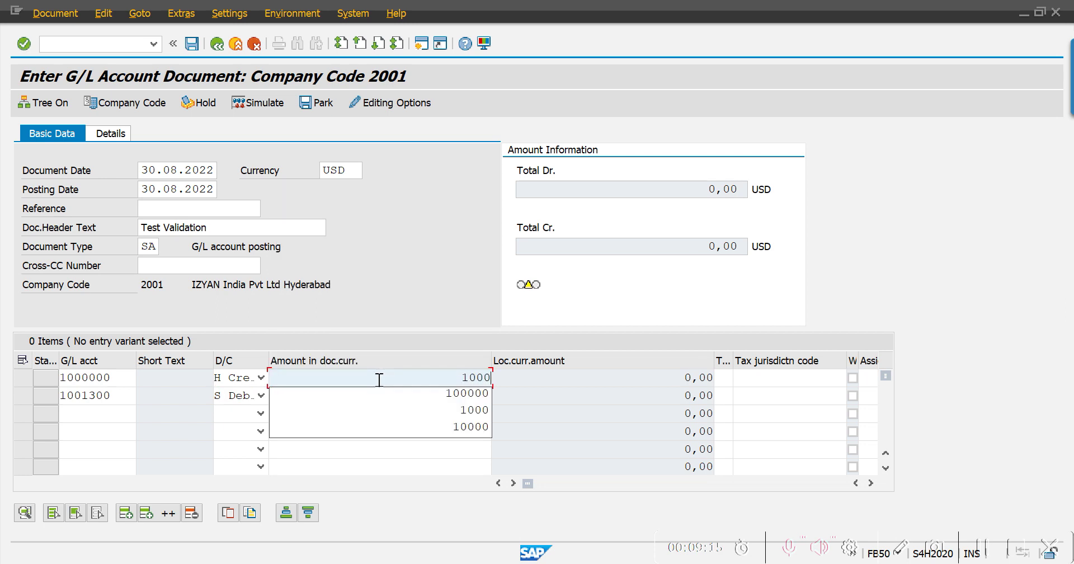
{"action": "key", "text": "Down"}
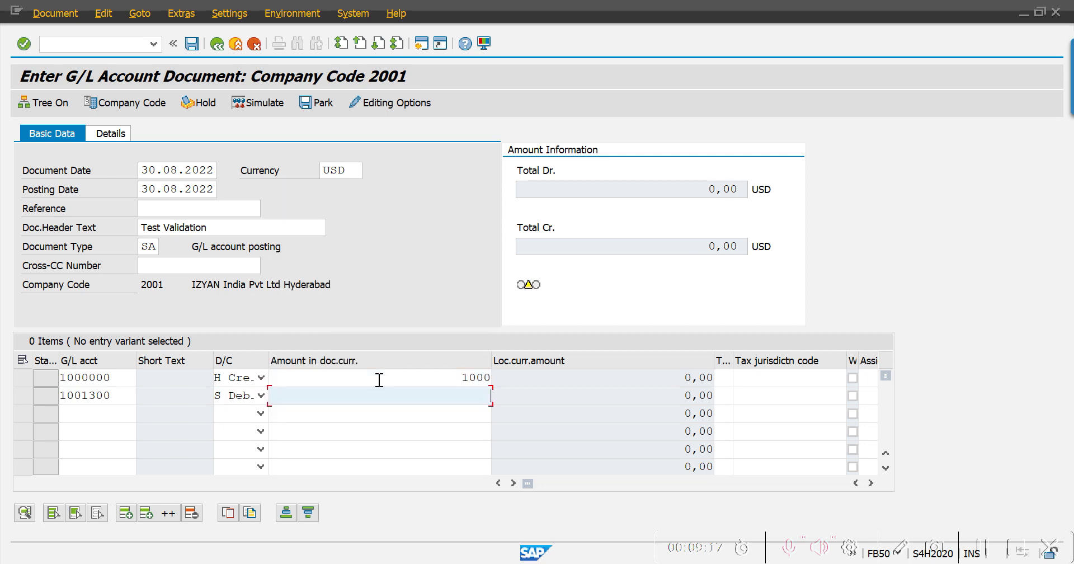
{"action": "type", "text": "1000"}
{"action": "key", "text": "Return"}
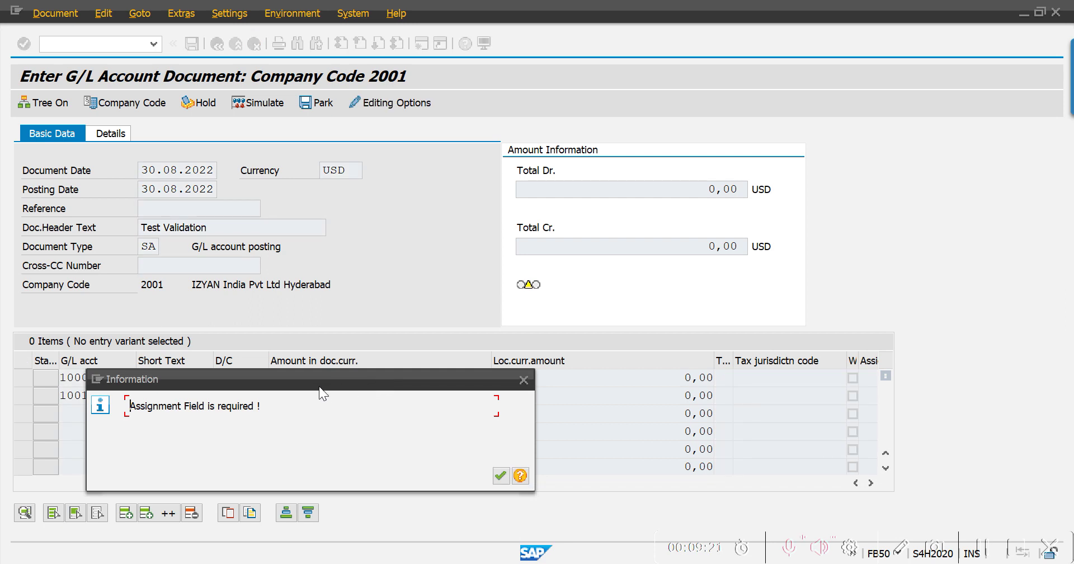
{"action": "left_click_drag", "start_coordinate": [319, 386], "coordinate": [385, 431]}
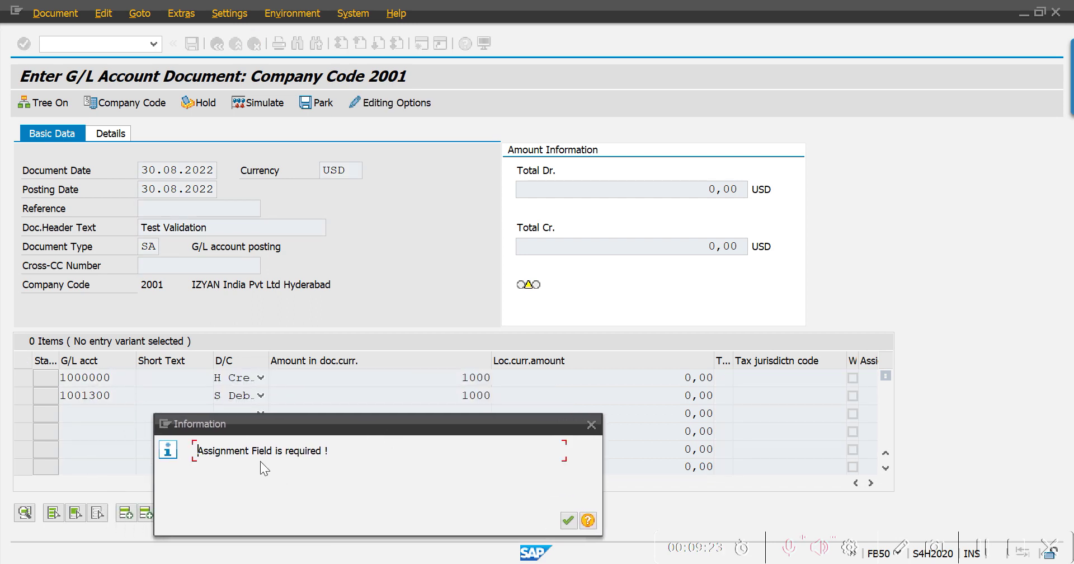
{"action": "left_click", "coordinate": [569, 521]}
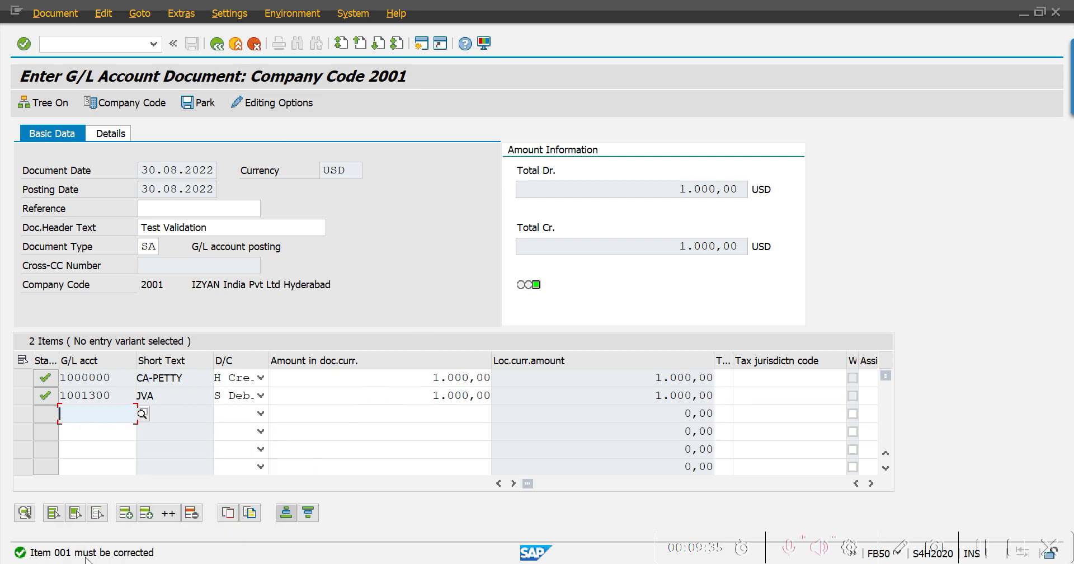
Step: Enter Rent Charges as the assignment on the petty cash line item and recheck the document
{"action": "left_click", "coordinate": [344, 384]}
{"action": "key", "text": "Tab"}
{"action": "key", "text": "Tab"}
{"action": "key", "text": "Tab"}
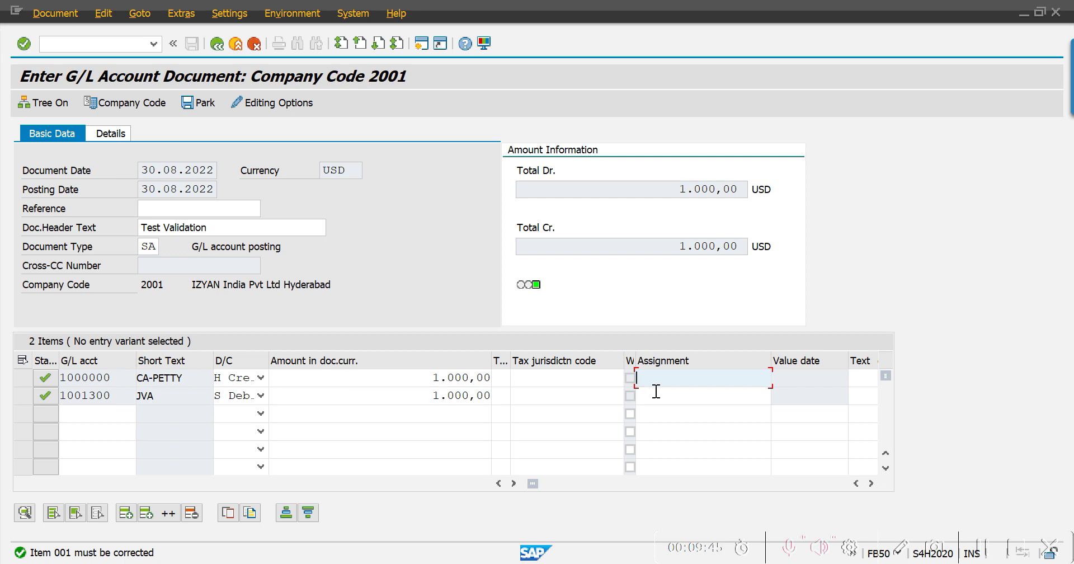
{"action": "type", "text": "Rent Charges"}
{"action": "key", "text": "Return"}
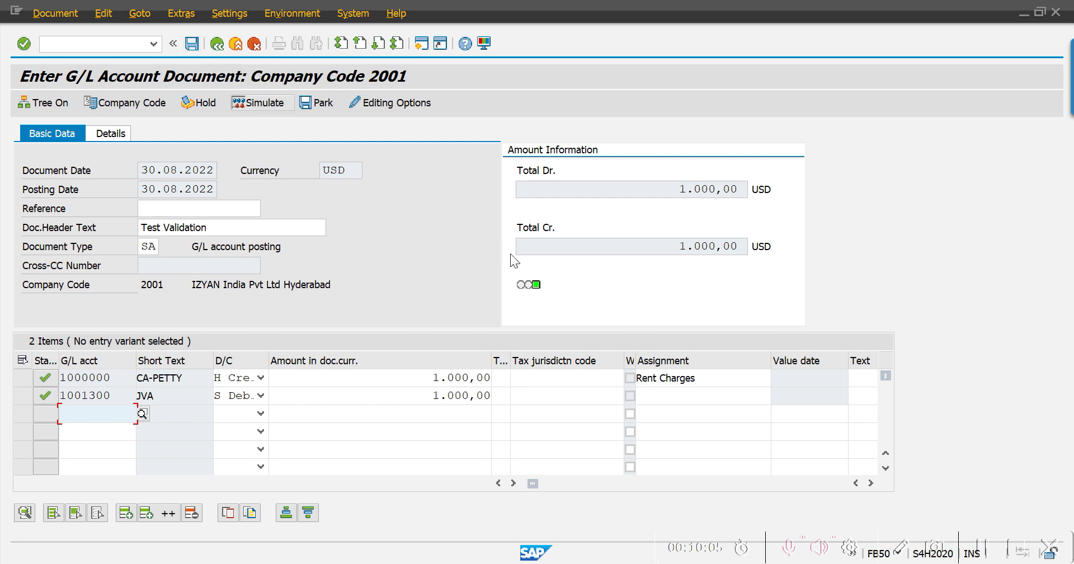
{"action": "mouse_move", "coordinate": [542, 296]}
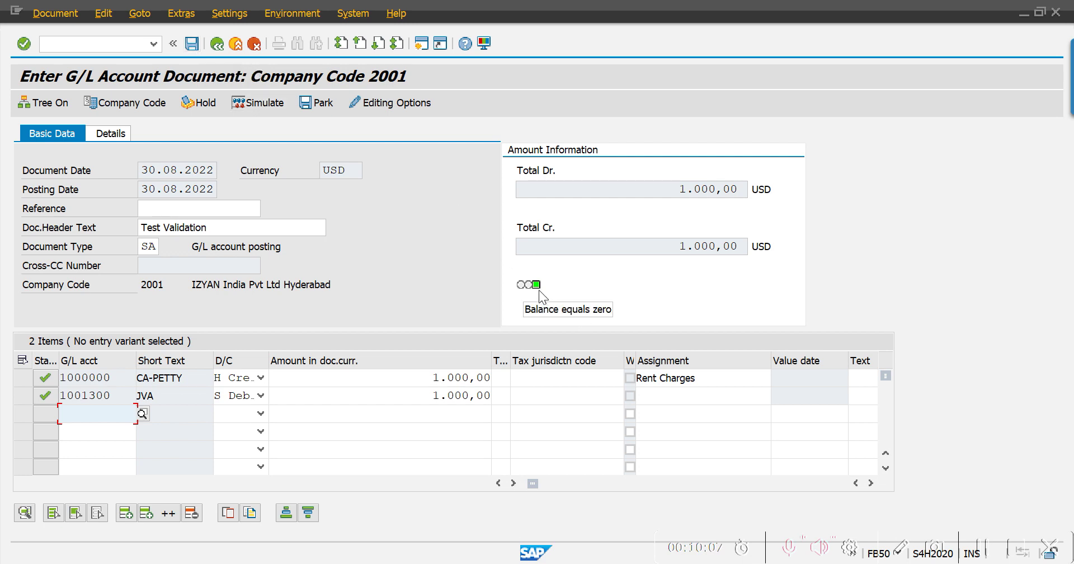
Step: Clear the petty cash line's assignment to retest the validation, and acknowledge the message
{"action": "left_click_drag", "start_coordinate": [715, 378], "coordinate": [588, 374]}
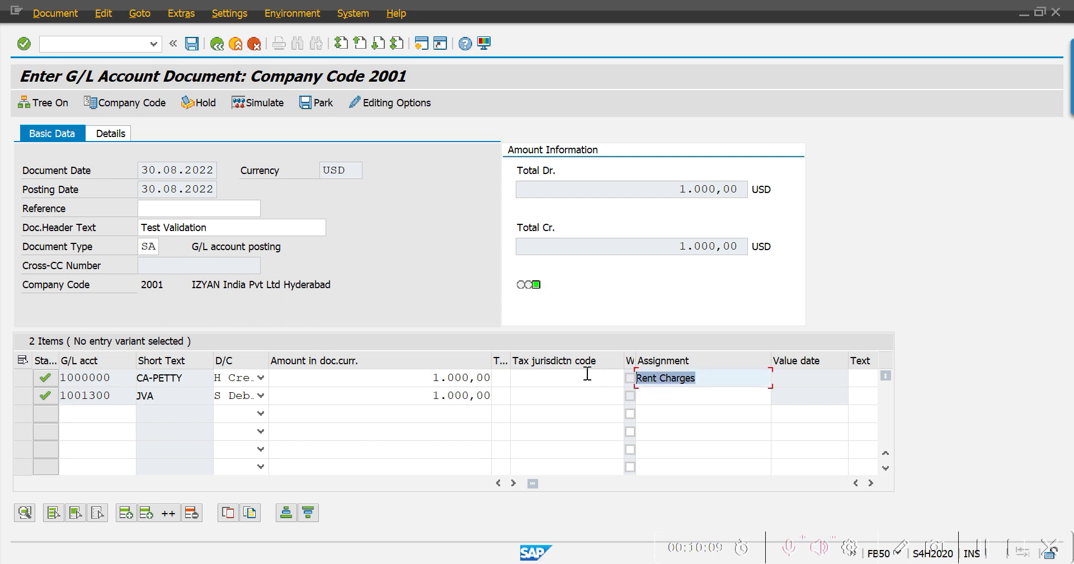
{"action": "key", "text": "Delete"}
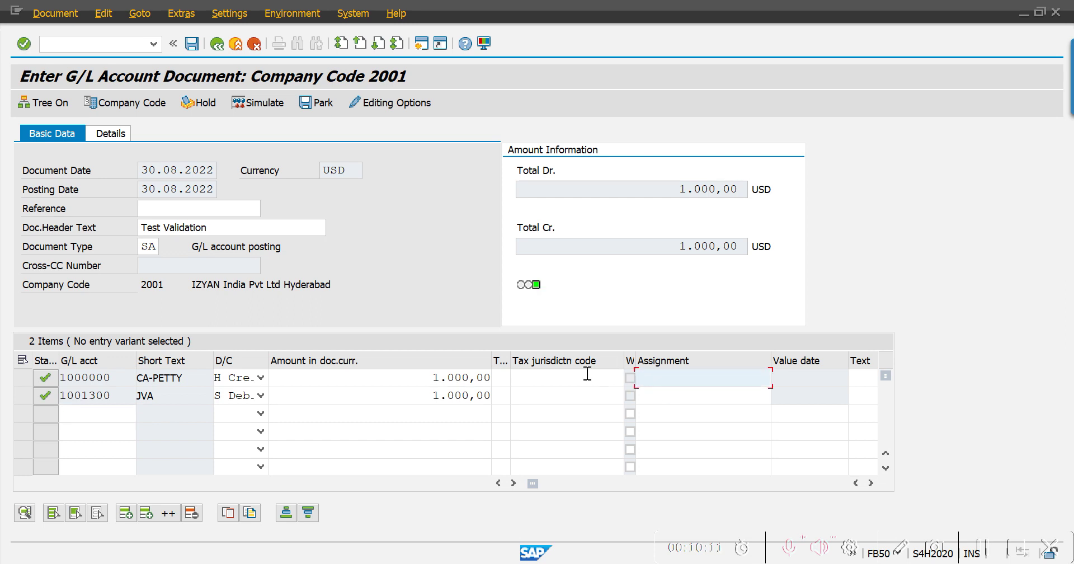
{"action": "key", "text": "Return"}
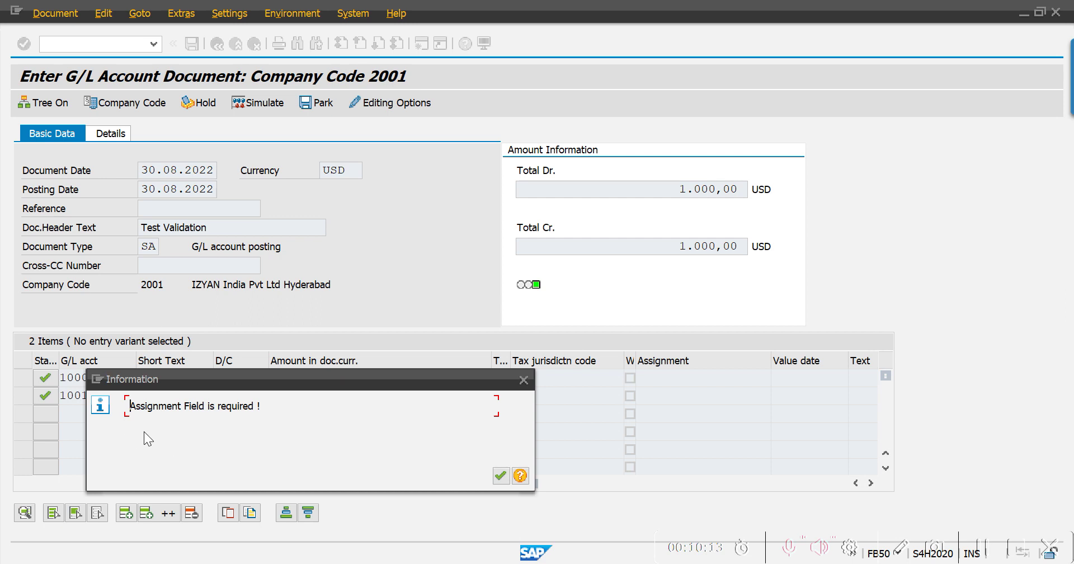
{"action": "left_click", "coordinate": [501, 477]}
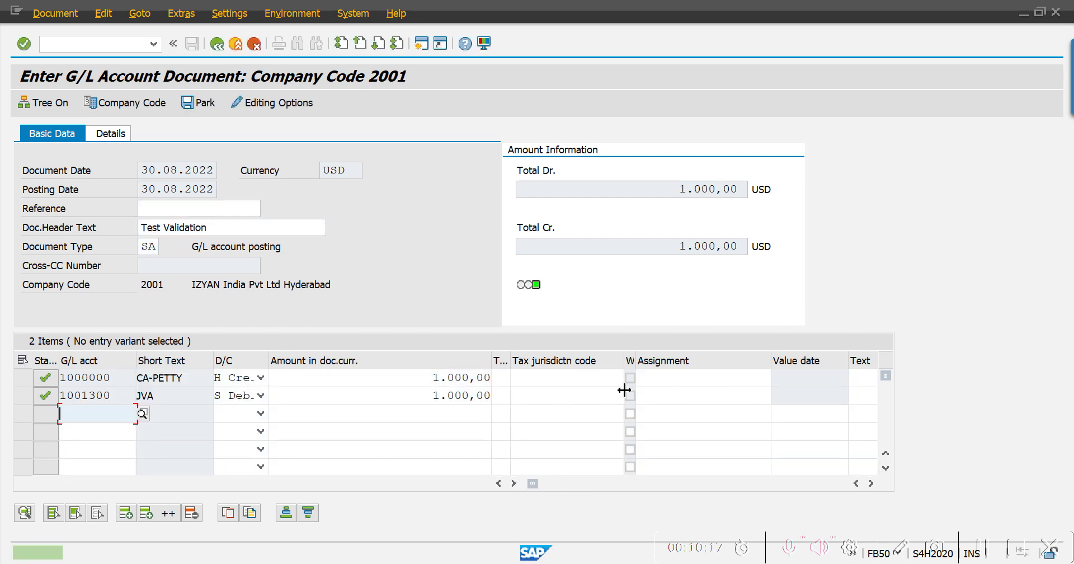
Step: Enter Rent Charges again as the petty cash line's assignment and post the document
{"action": "left_click", "coordinate": [658, 375]}
{"action": "left_click", "coordinate": [669, 395]}
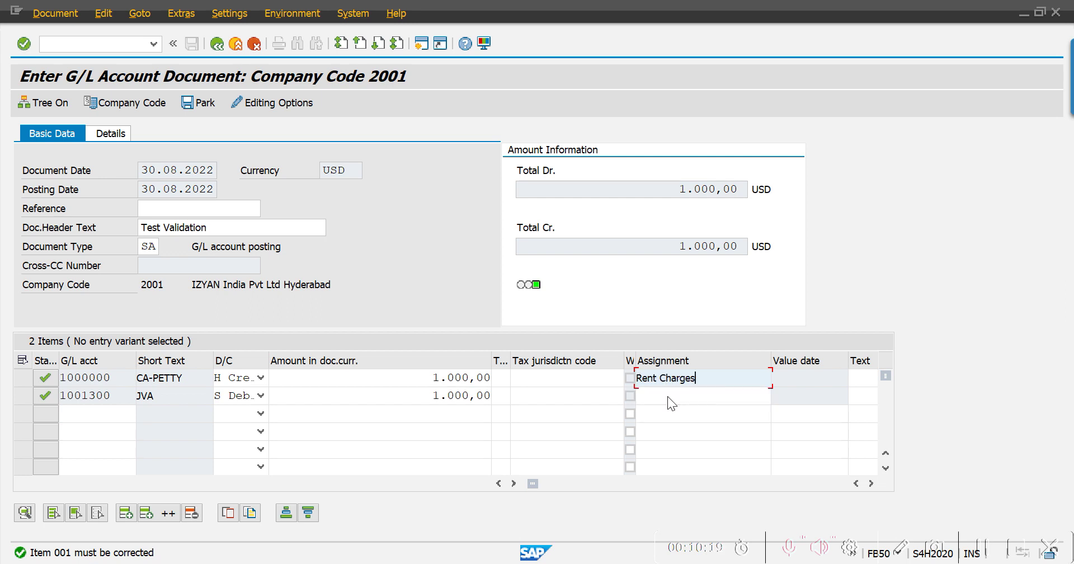
{"action": "key", "text": "Return"}
{"action": "key", "text": "ctrl+s"}
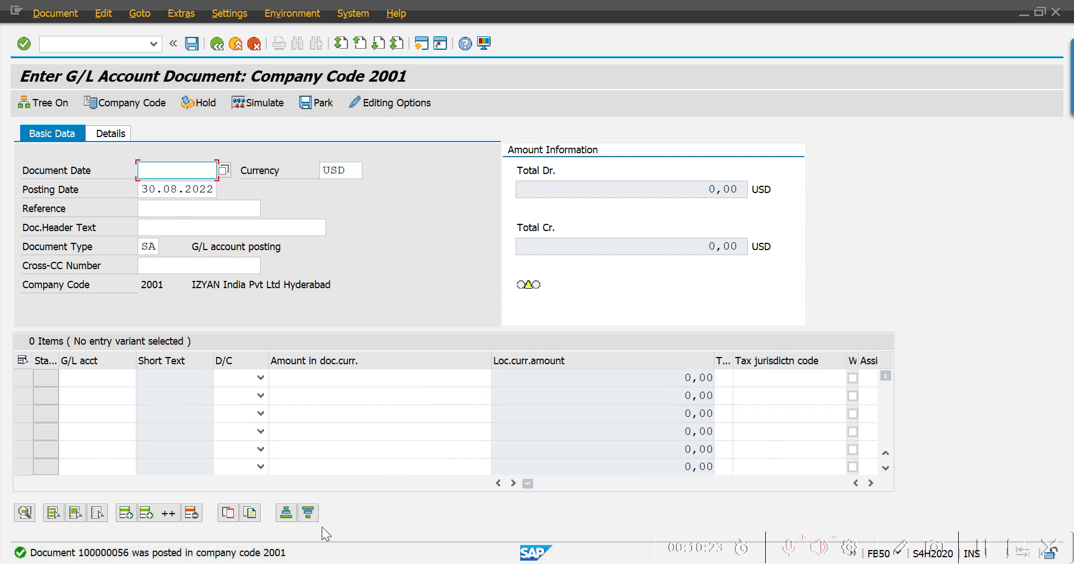
Step: Leave the G/L account display in the other session and open transaction GGB0 there
{"action": "mouse_move", "coordinate": [322, 499]}
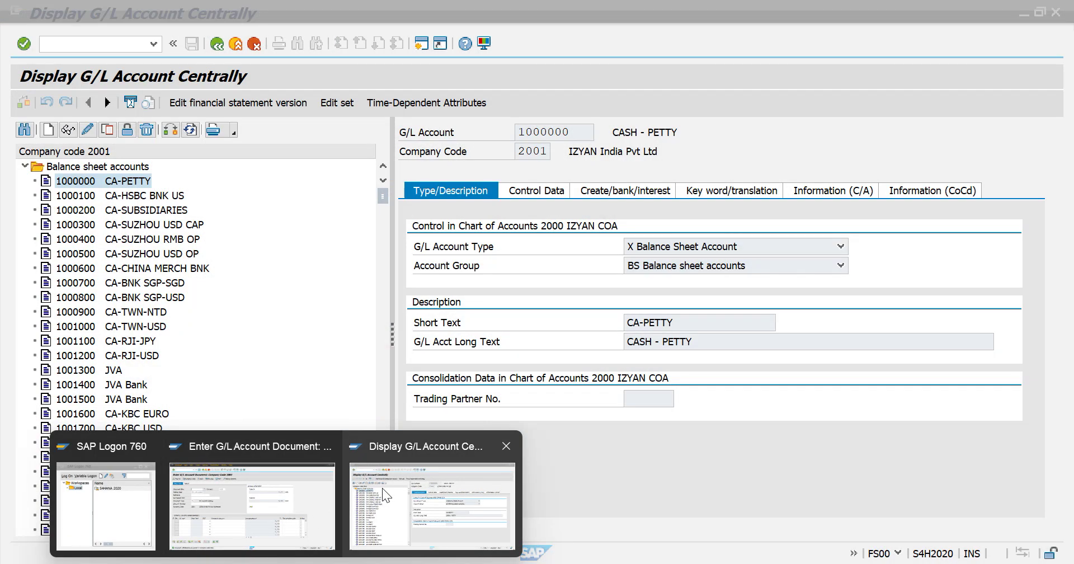
{"action": "left_click", "coordinate": [385, 489]}
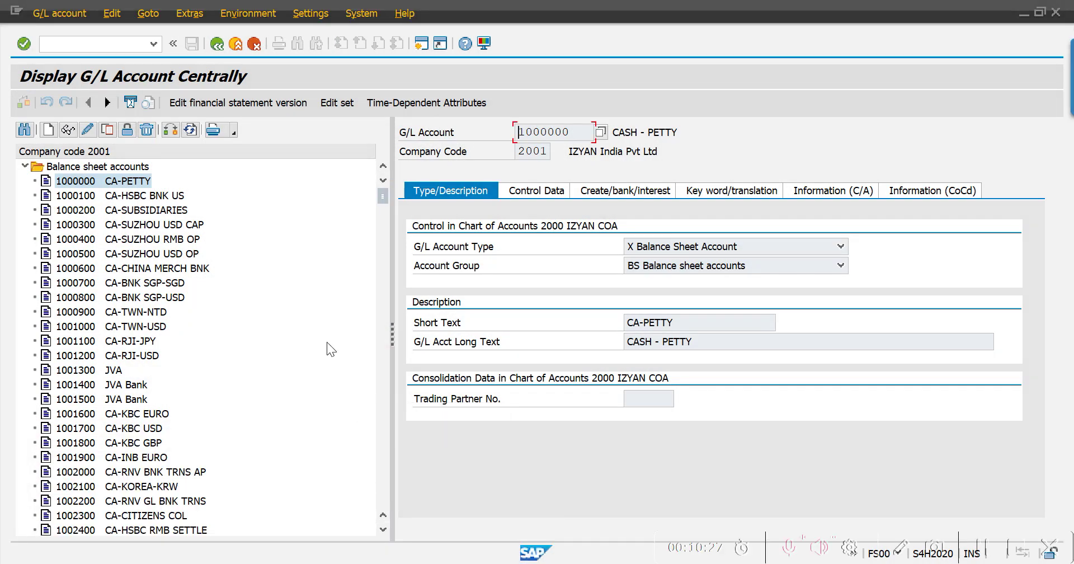
{"action": "key", "text": "F3"}
{"action": "type", "text": "gbbd"}
{"action": "key", "text": "Return"}
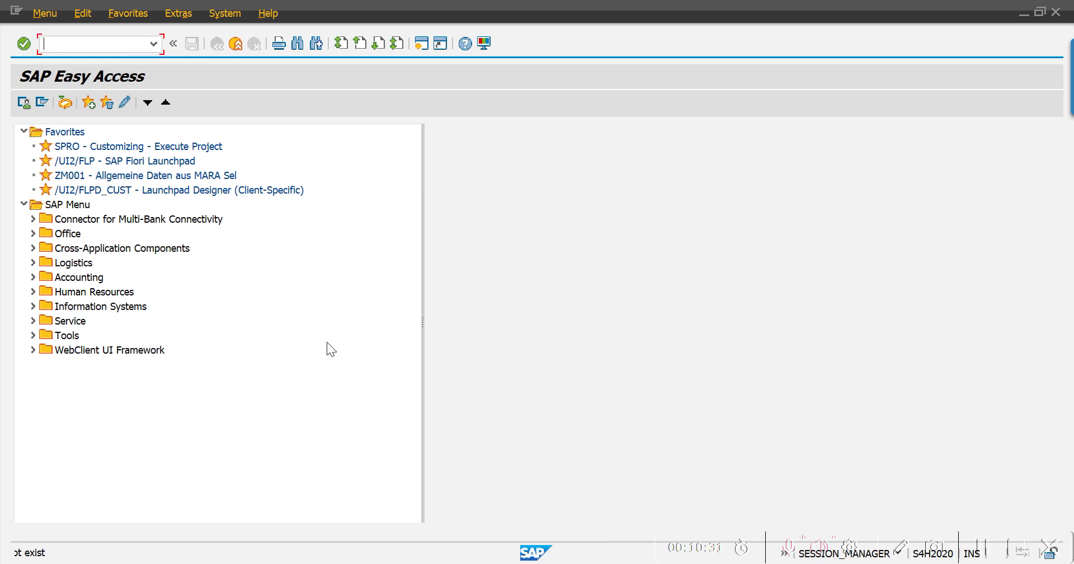
{"action": "type", "text": "ggb0"}
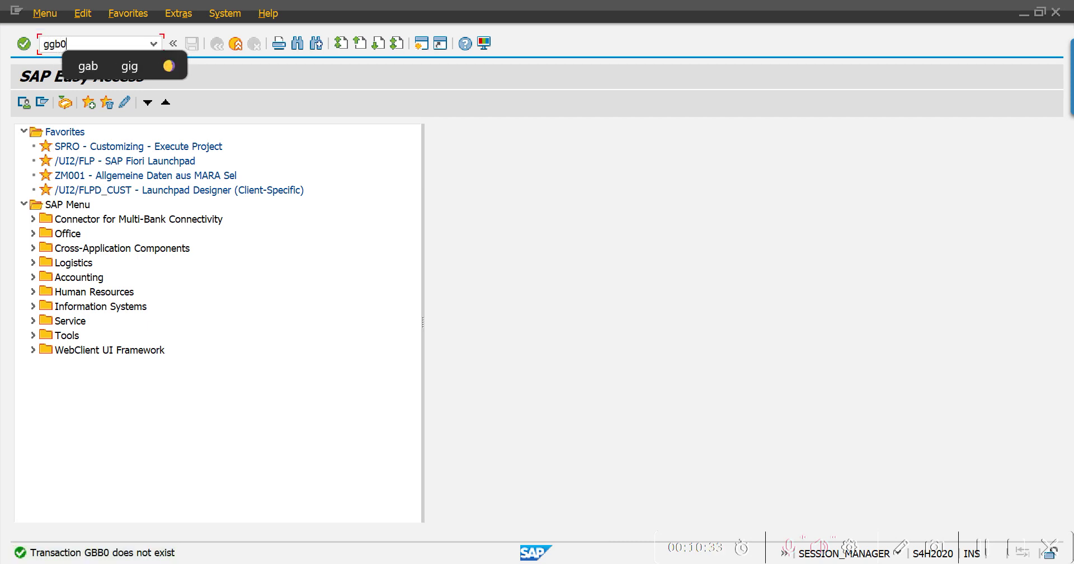
{"action": "key", "text": "Return"}
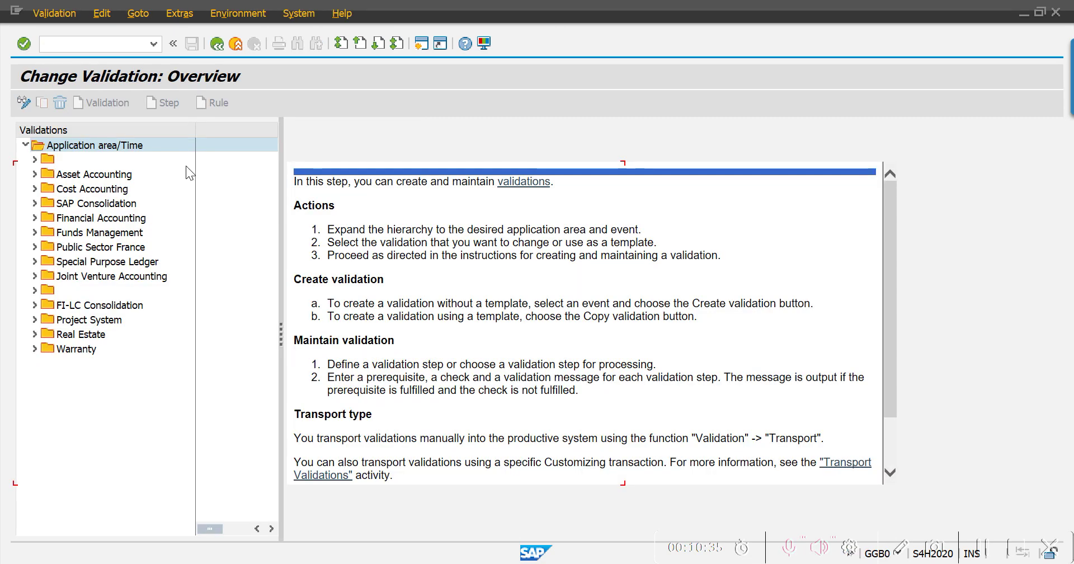
Step: Review Step 002 and Step 001 of validation ZFI under Financial Accounting, Line Item
{"action": "left_click", "coordinate": [35, 219]}
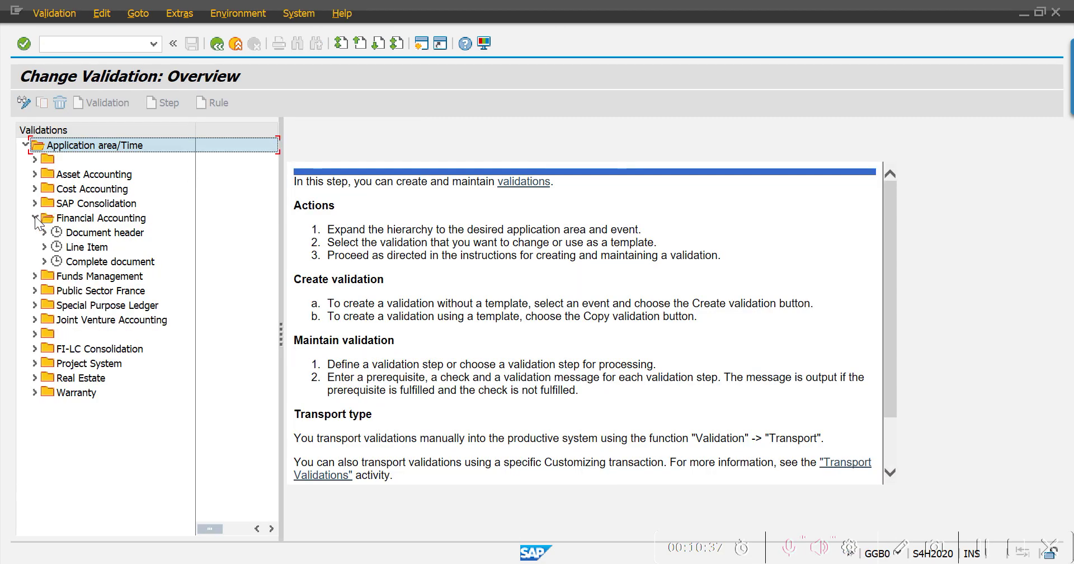
{"action": "left_click", "coordinate": [44, 247]}
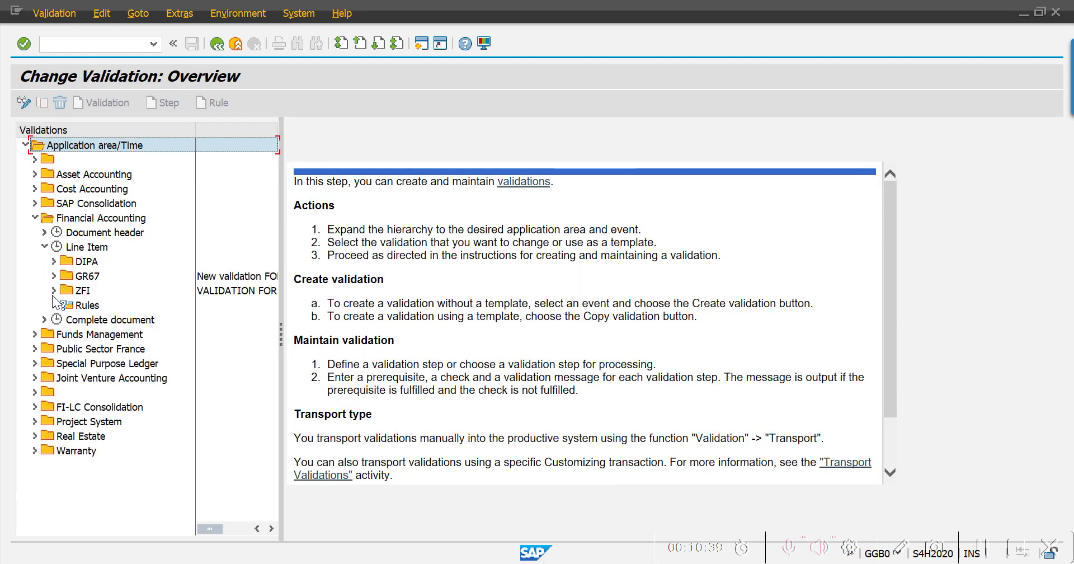
{"action": "left_click", "coordinate": [53, 291]}
{"action": "left_click", "coordinate": [63, 320]}
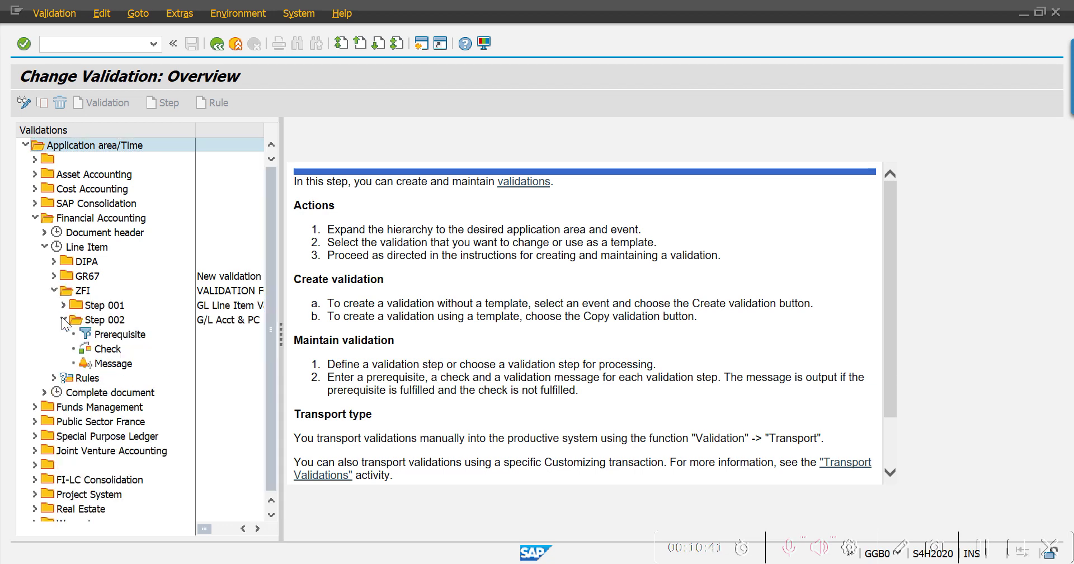
{"action": "double_click", "coordinate": [105, 320]}
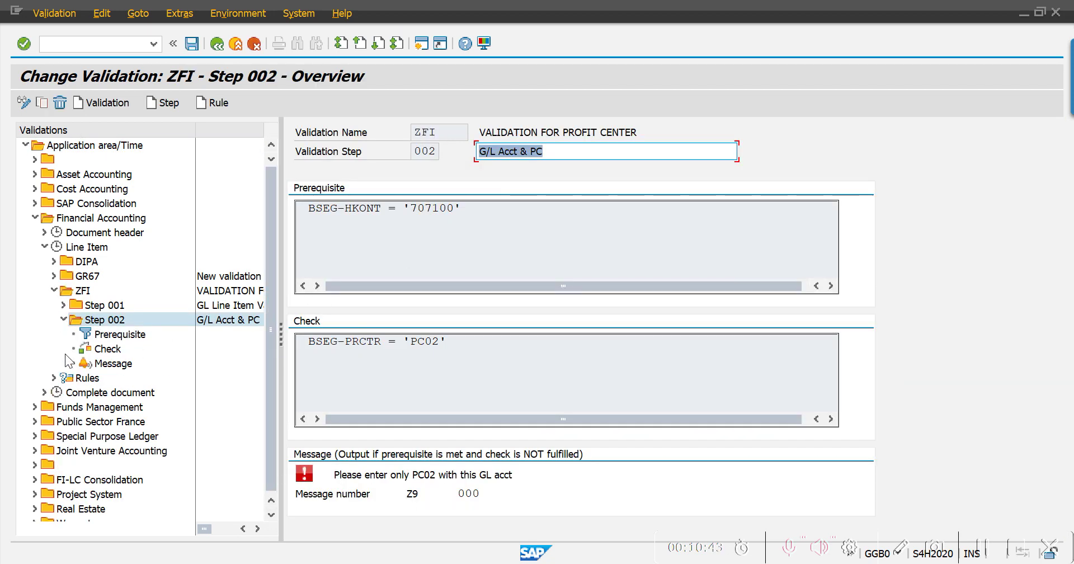
{"action": "double_click", "coordinate": [97, 307]}
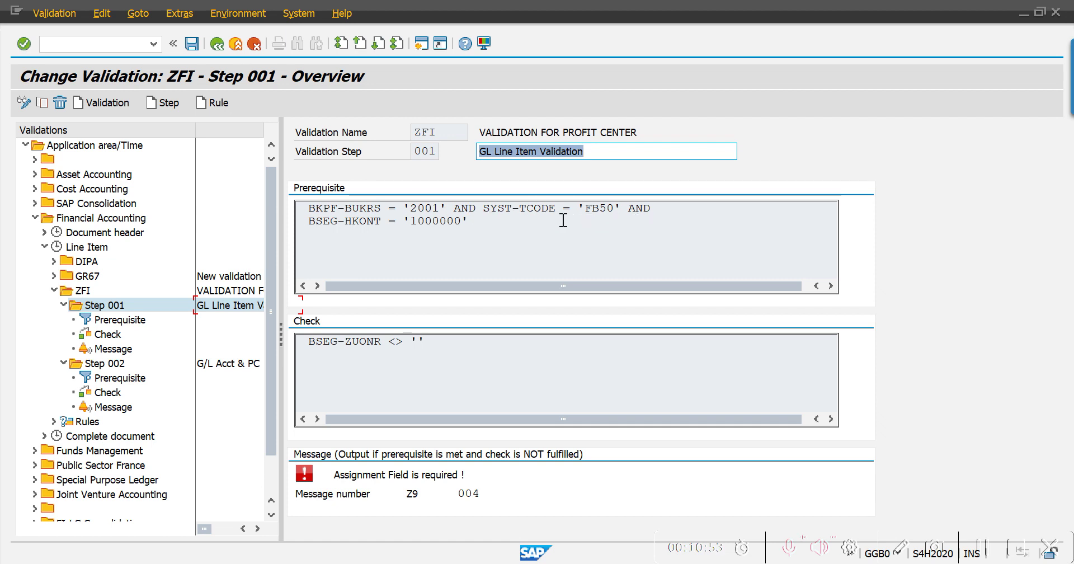
Step: Return to SAP Easy Access in a separate session and open transaction GS01 for creating a set
{"action": "left_click", "coordinate": [467, 243]}
{"action": "key", "text": "F3"}
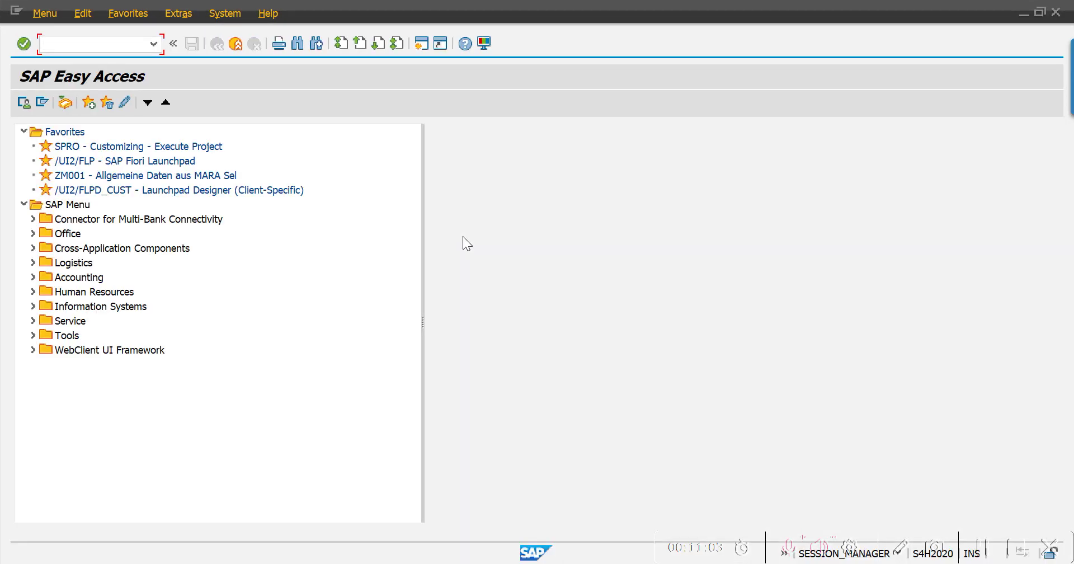
{"action": "type", "text": "gs01"}
{"action": "key", "text": "Return"}
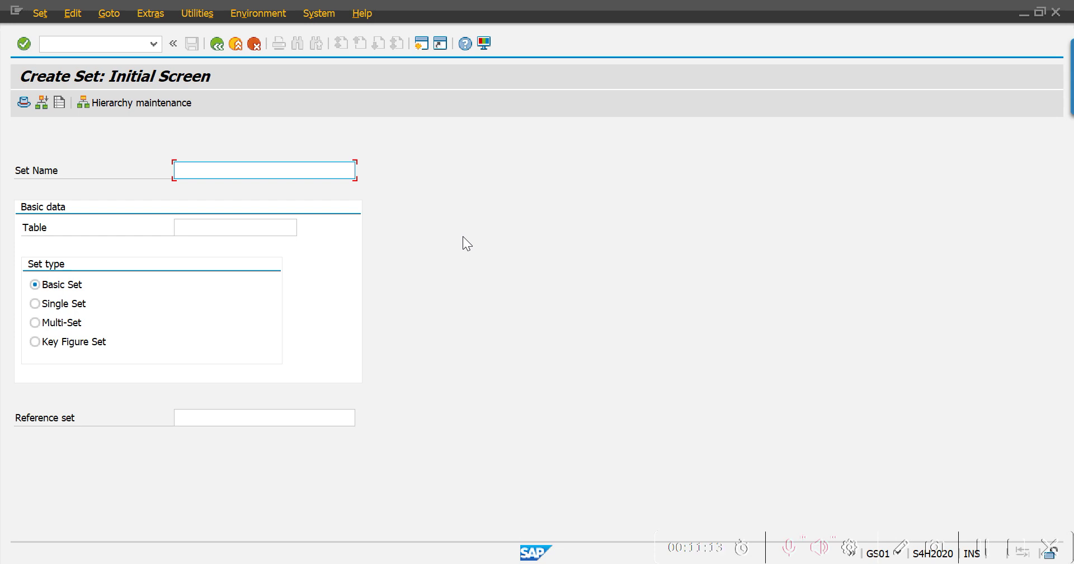
Step: Start a basic set called FI_GL_VALIDATION for table BSEG with the field HKONT
{"action": "type", "text": "FI_GL_Validation"}
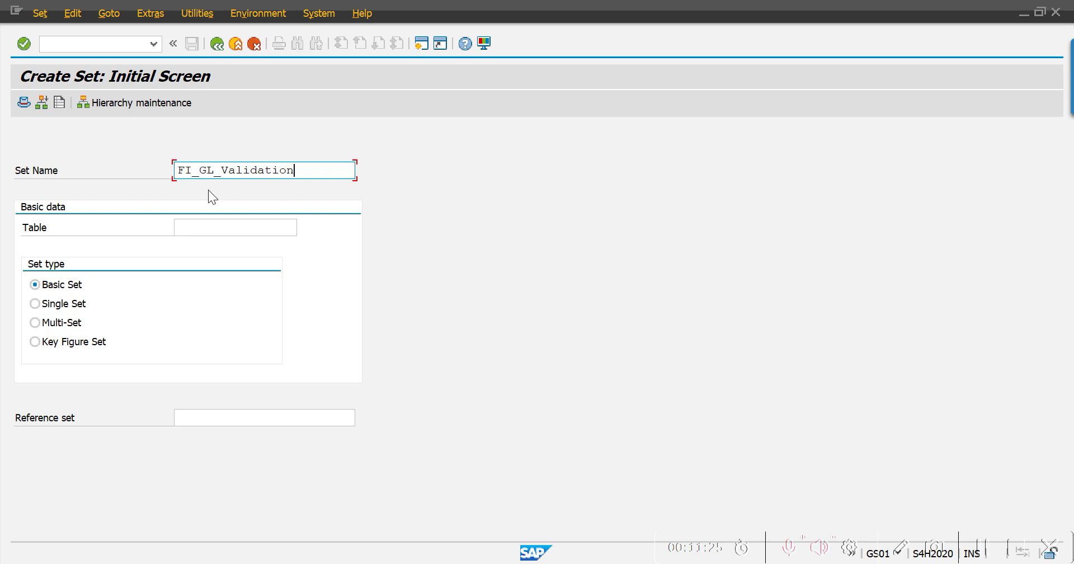
{"action": "left_click", "coordinate": [214, 230]}
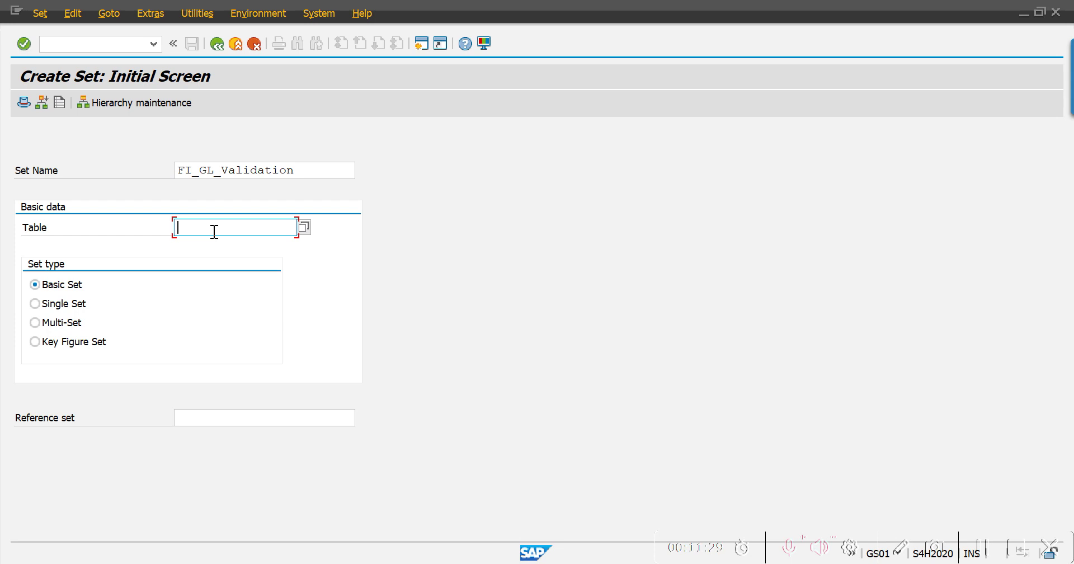
{"action": "type", "text": "B"}
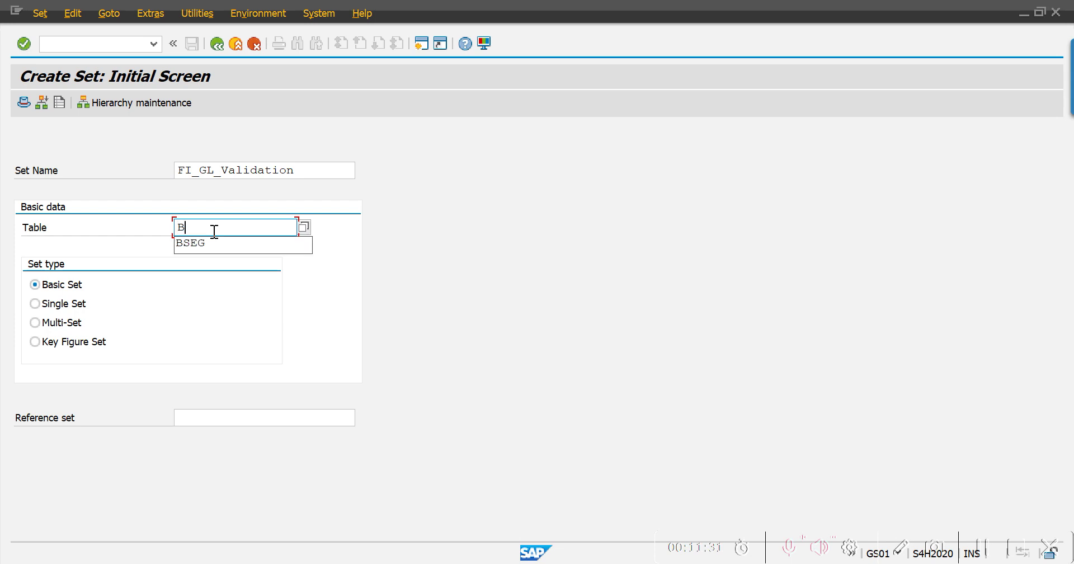
{"action": "type", "text": "SEG"}
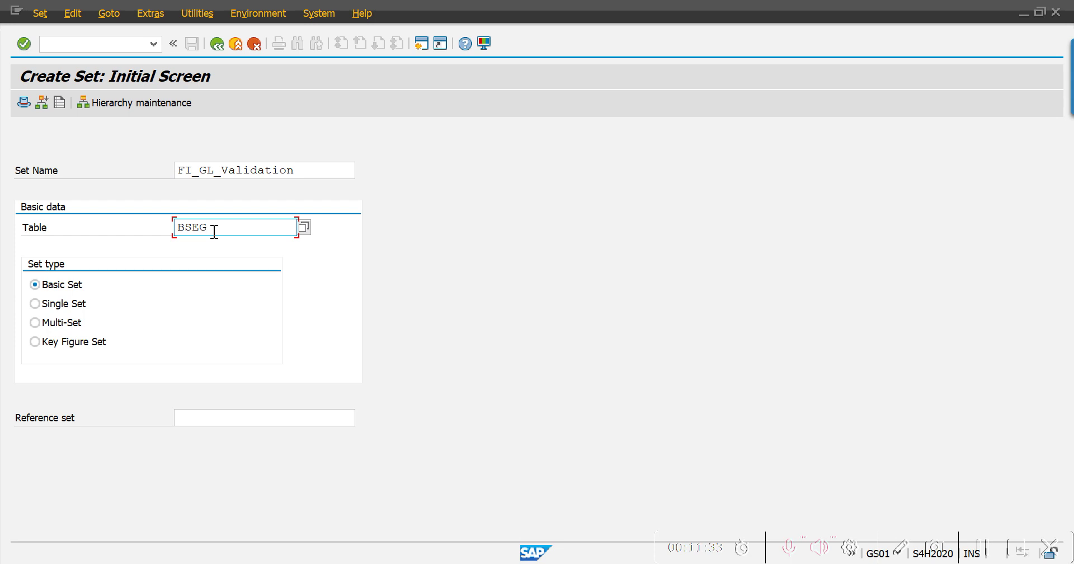
{"action": "key", "text": "Return"}
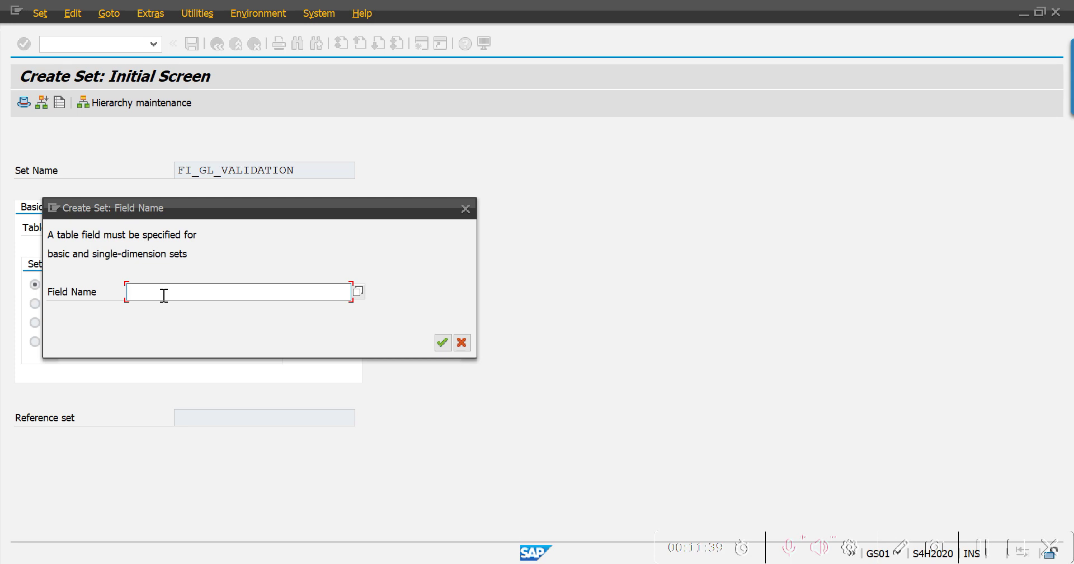
{"action": "type", "text": "HK0"}
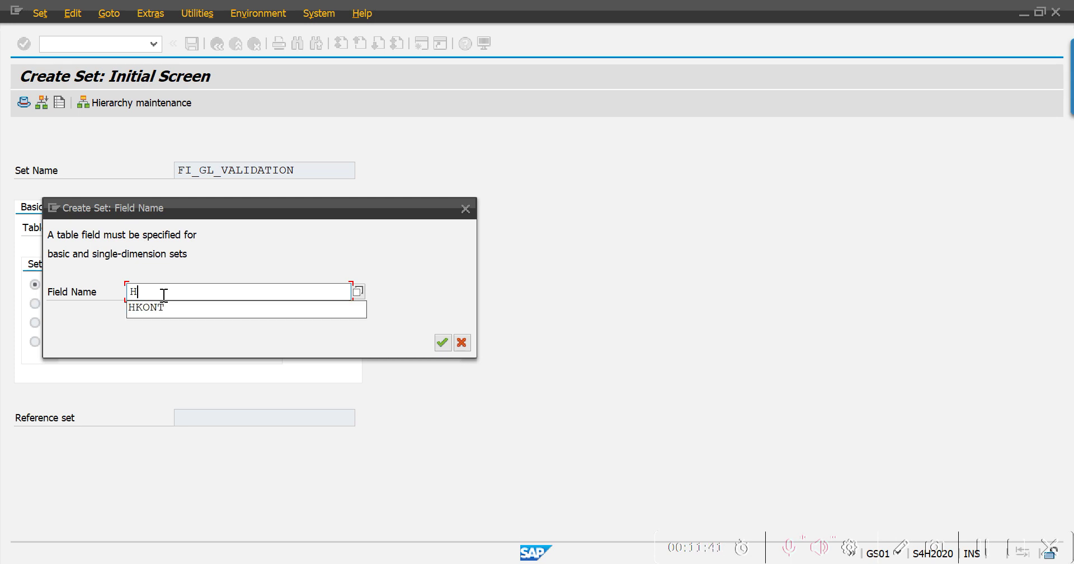
{"action": "key", "text": "BackSpace"}
{"action": "type", "text": "ONT"}
{"action": "key", "text": "Return"}
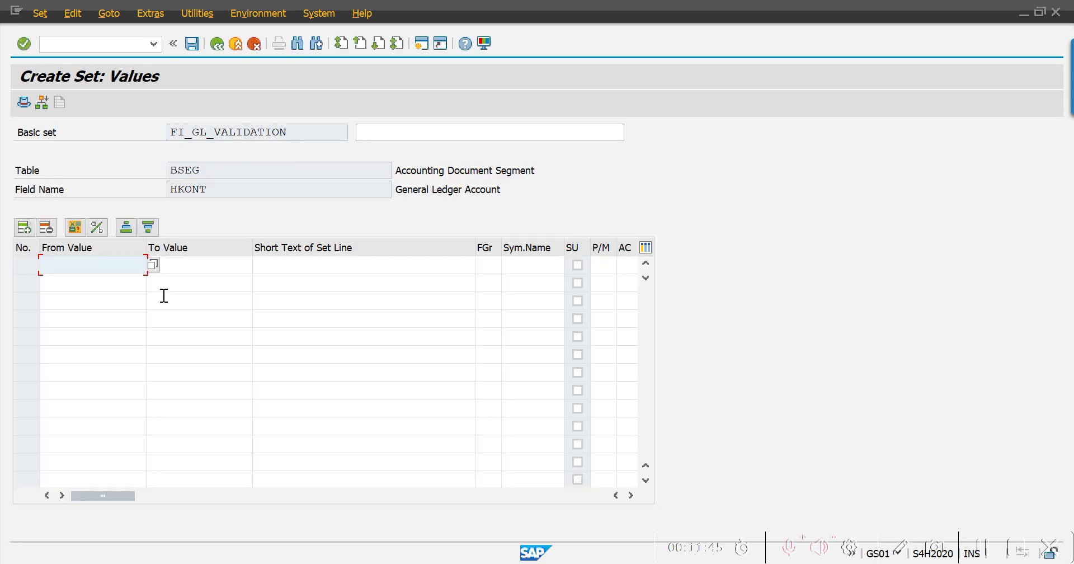
Step: Copy petty cash account 1000000 from the G/L account display session into the set's first From Value
{"action": "mouse_move", "coordinate": [323, 563]}
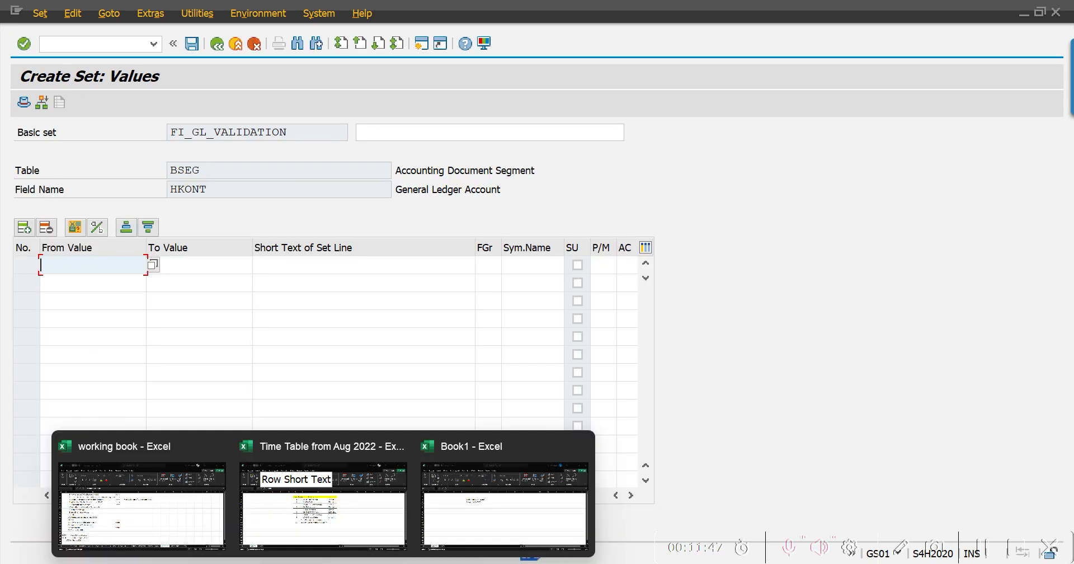
{"action": "mouse_move", "coordinate": [536, 554]}
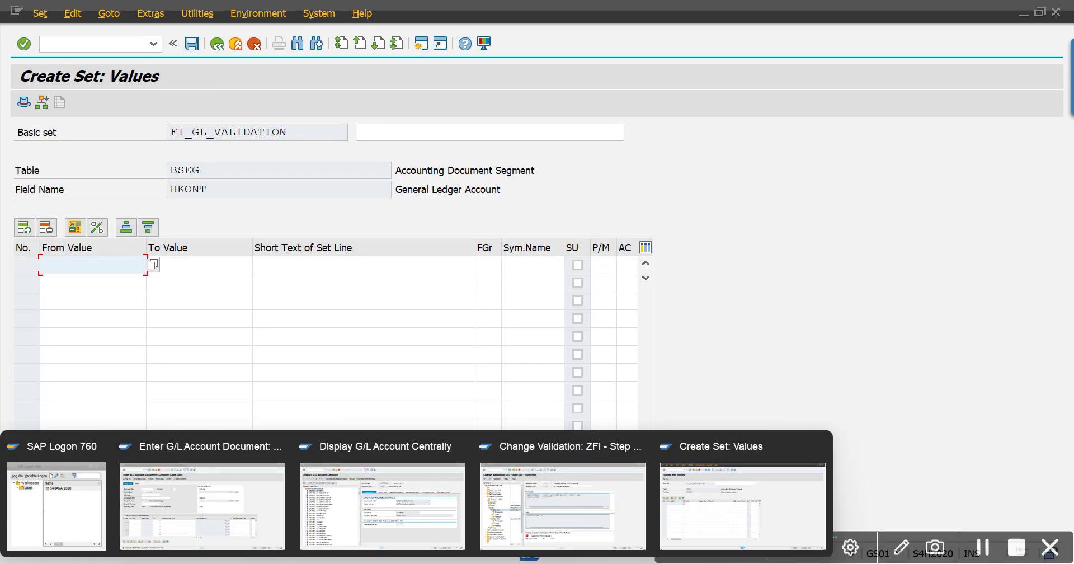
{"action": "left_click", "coordinate": [357, 522]}
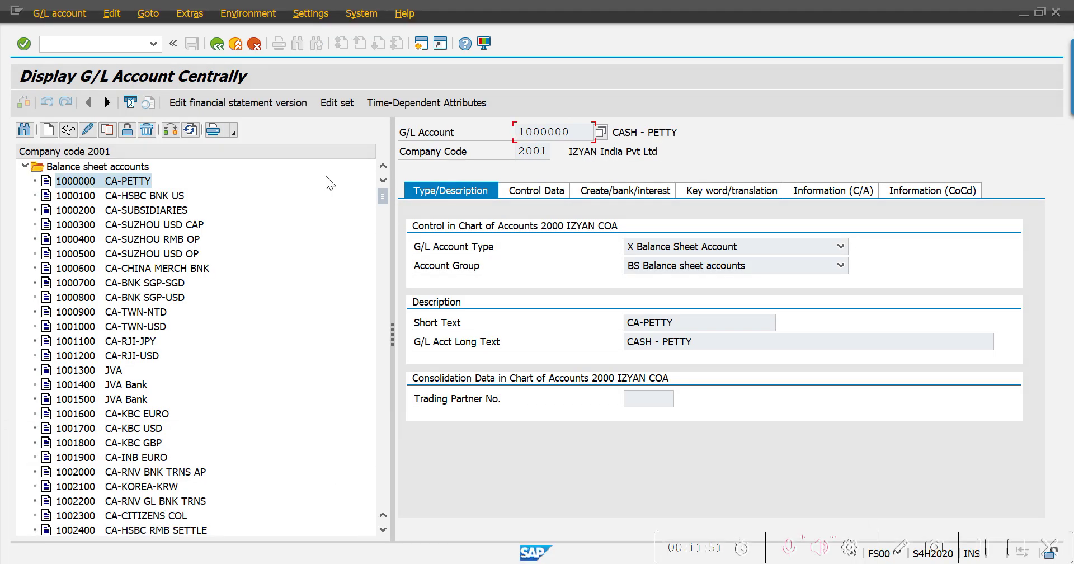
{"action": "left_click_drag", "start_coordinate": [587, 128], "coordinate": [476, 142]}
{"action": "key", "text": "ctrl+c"}
{"action": "left_click", "coordinate": [476, 141]}
{"action": "key", "text": "alt+Tab"}
{"action": "key", "text": "ctrl+v"}
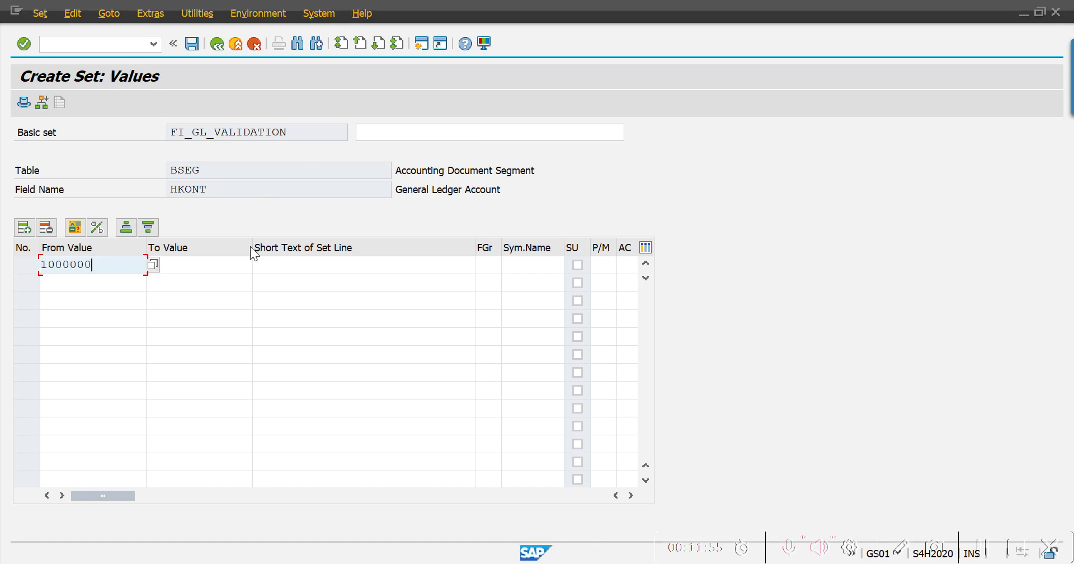
Step: Look up the JVA account in the G/L account list and enter 1001300 as the set's second From Value
{"action": "left_click", "coordinate": [132, 287]}
{"action": "key", "text": "alt+Tab"}
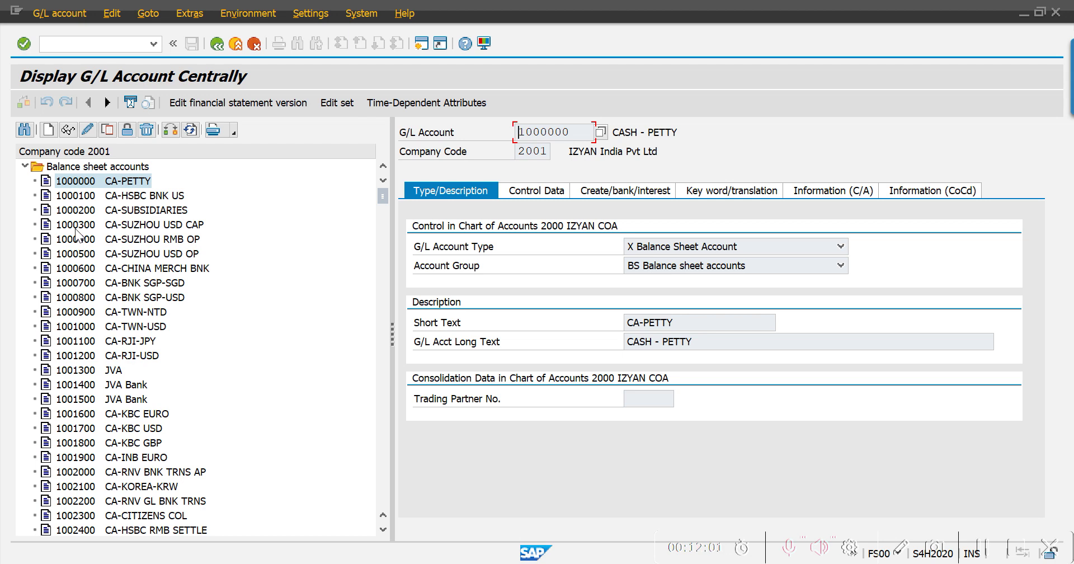
{"action": "double_click", "coordinate": [73, 371]}
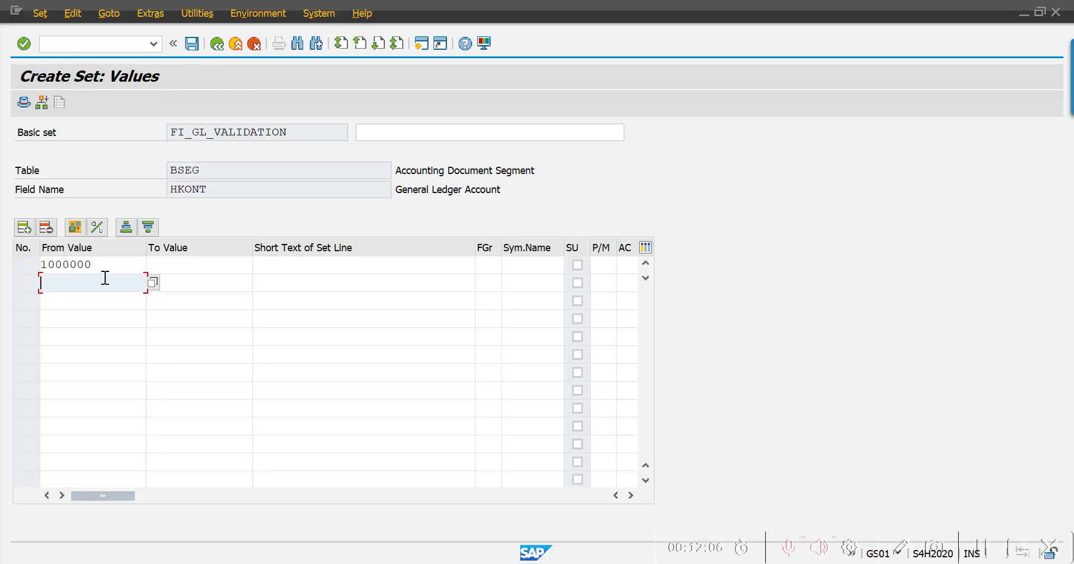
{"action": "type", "text": "1001300"}
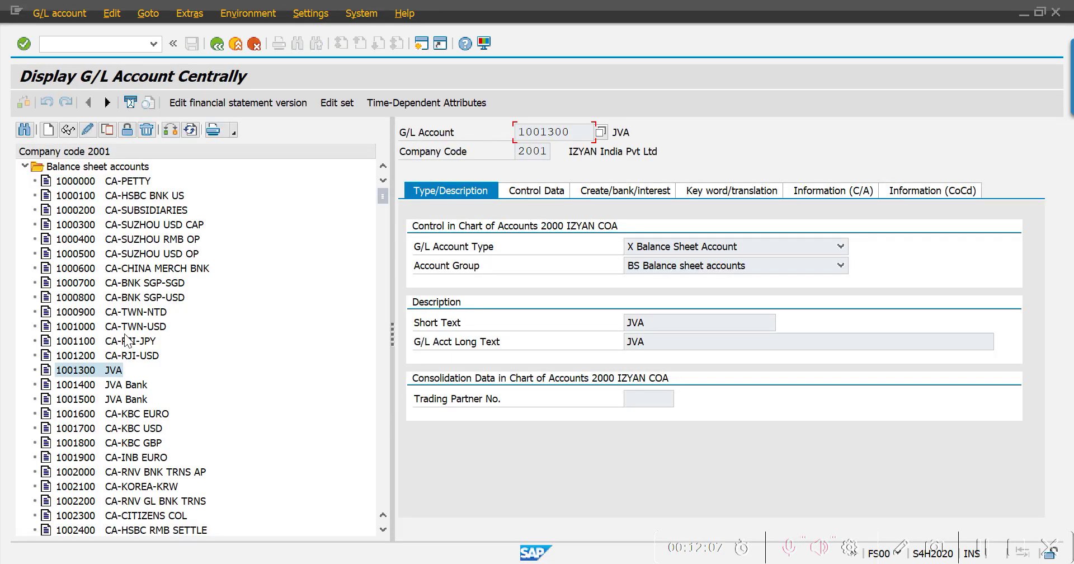
Step: Copy JVA Bank account 1001400 from the G/L account display into the set's third From Value
{"action": "double_click", "coordinate": [85, 386]}
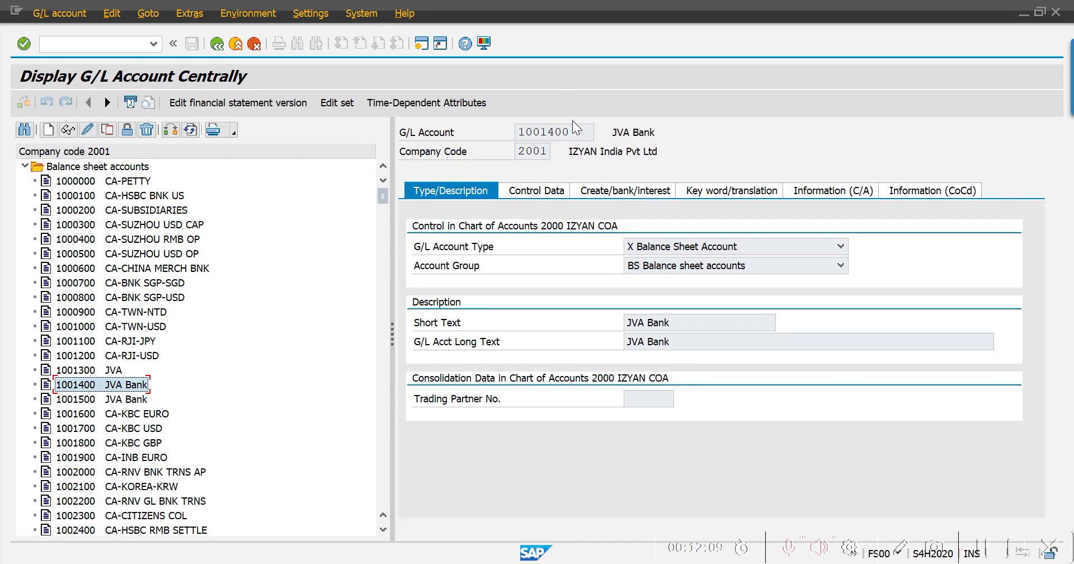
{"action": "left_click_drag", "start_coordinate": [571, 132], "coordinate": [466, 129]}
{"action": "key", "text": "ctrl+c"}
{"action": "key", "text": "alt+Tab"}
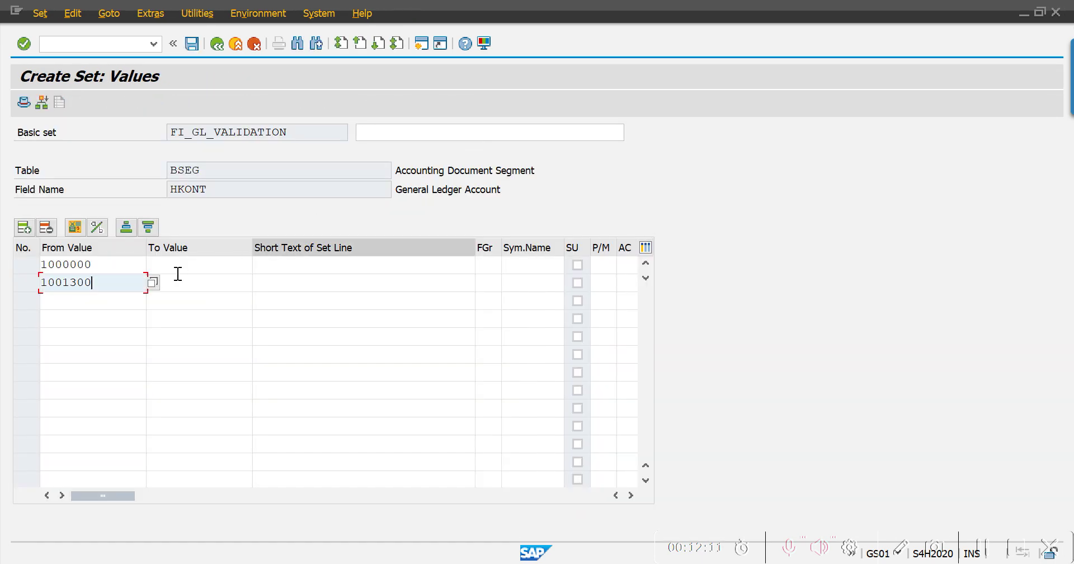
{"action": "left_click", "coordinate": [111, 298]}
{"action": "key", "text": "ctrl+v"}
Step: Copy CA-KBC EURO account 1001600 from the G/L account display into the fourth From Value and save the set
{"action": "key", "text": "alt+Tab"}
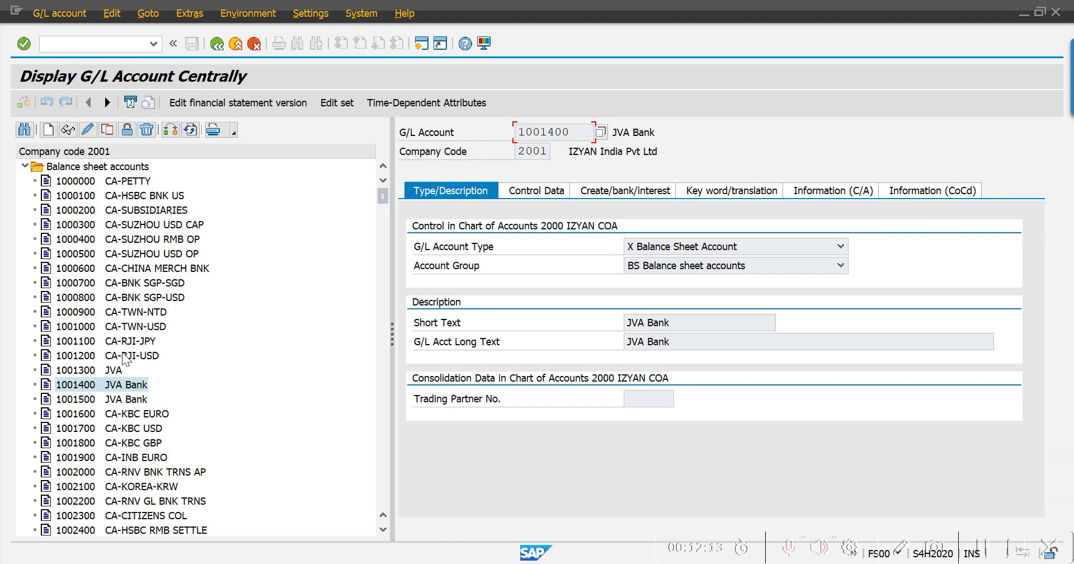
{"action": "double_click", "coordinate": [72, 417]}
{"action": "left_click_drag", "start_coordinate": [582, 133], "coordinate": [334, 157]}
{"action": "key", "text": "ctrl+c"}
{"action": "key", "text": "alt+Tab"}
{"action": "left_click", "coordinate": [103, 319]}
{"action": "key", "text": "ctrl+v"}
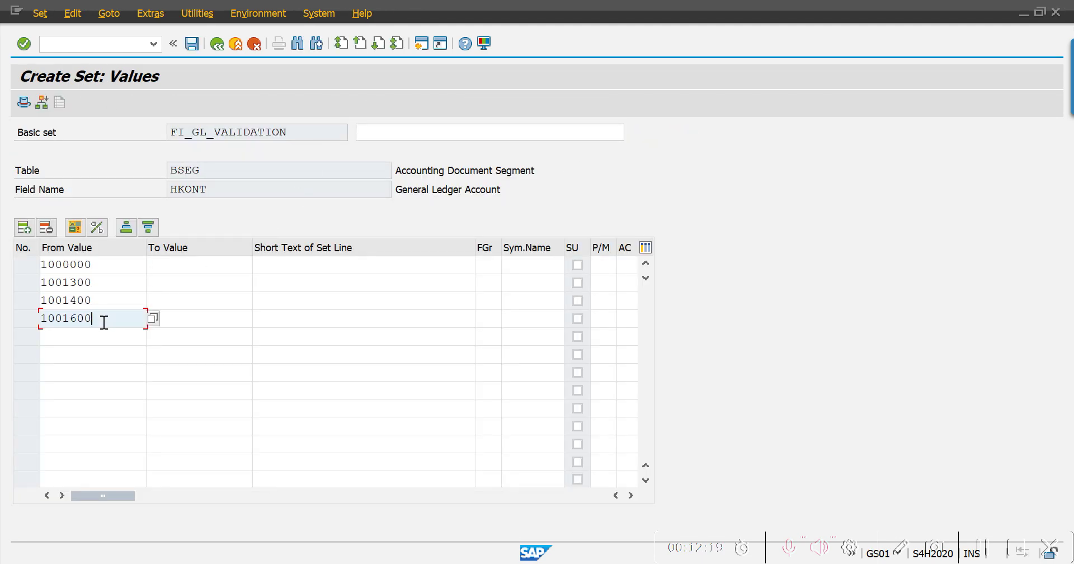
{"action": "key", "text": "Return"}
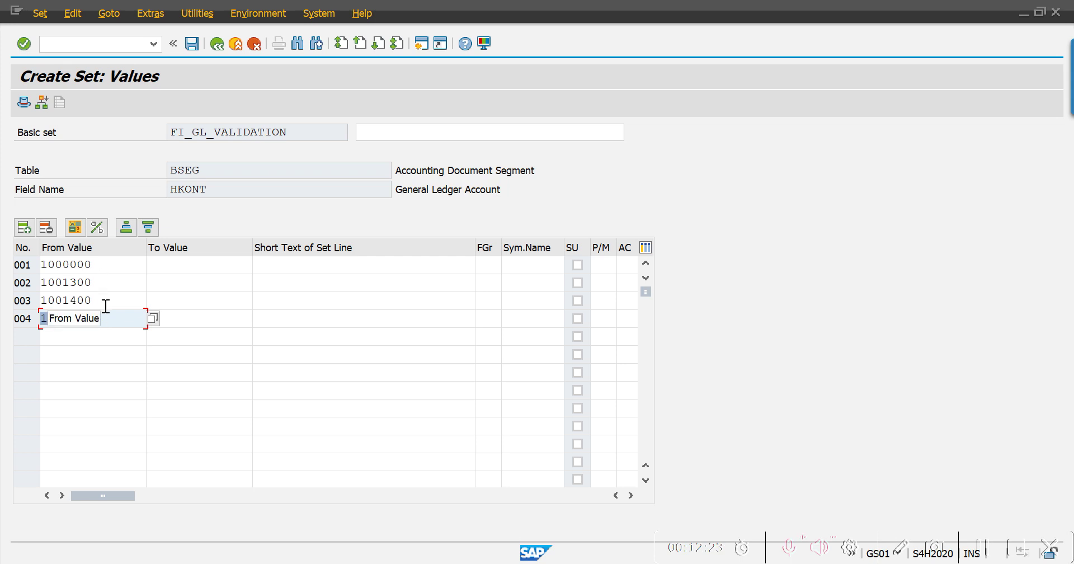
{"action": "key", "text": "ctrl+s"}
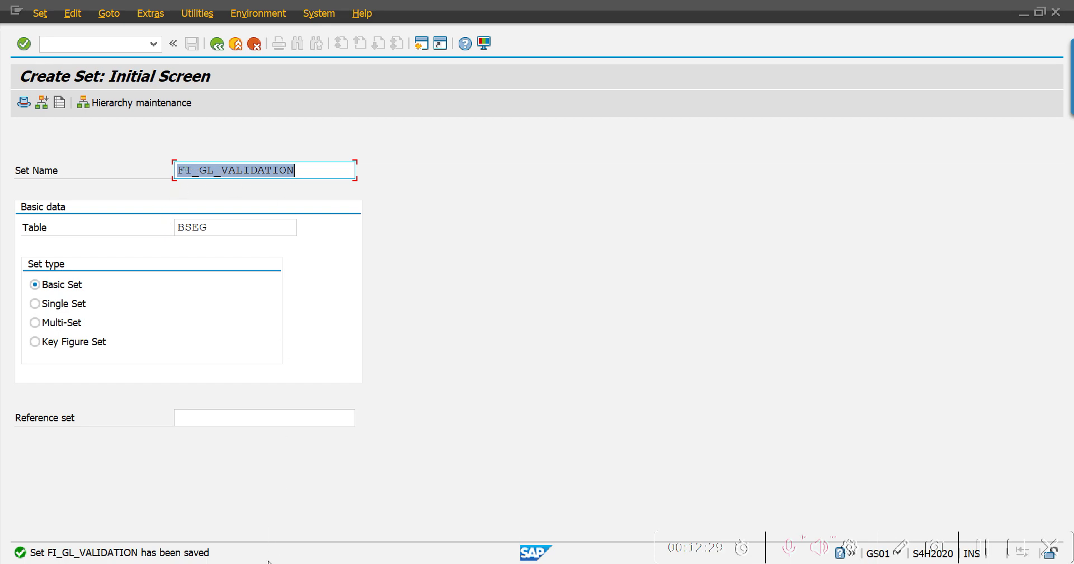
Step: In the GGB0 session, open the prerequisite of ZFI Step 001 and remove the = '1000000' comparison after G/L Acct
{"action": "mouse_move", "coordinate": [267, 560]}
{"action": "left_click", "coordinate": [553, 512]}
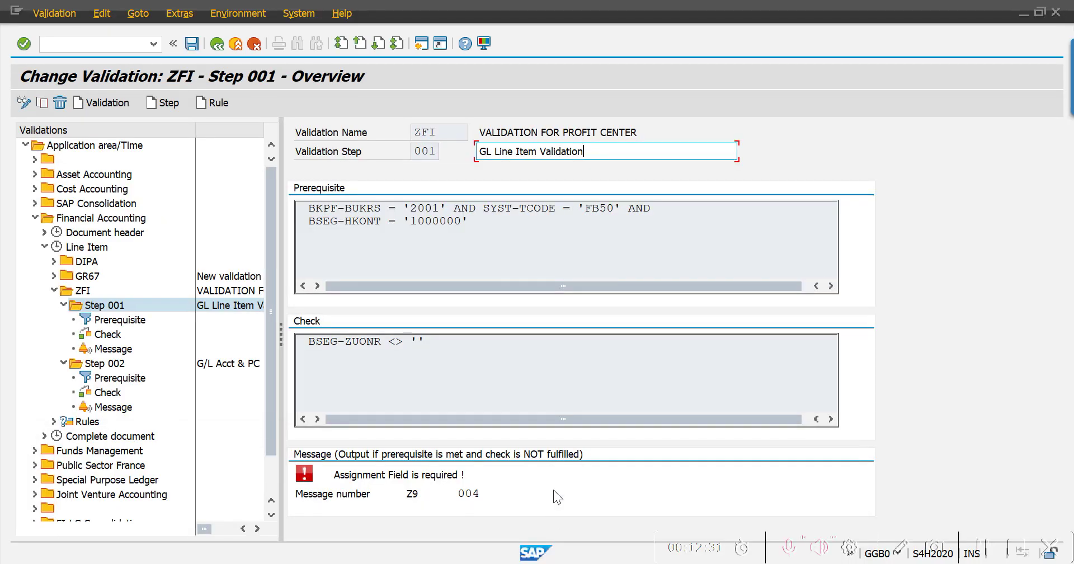
{"action": "left_click", "coordinate": [114, 323]}
{"action": "left_click", "coordinate": [114, 320]}
{"action": "left_click", "coordinate": [452, 144]}
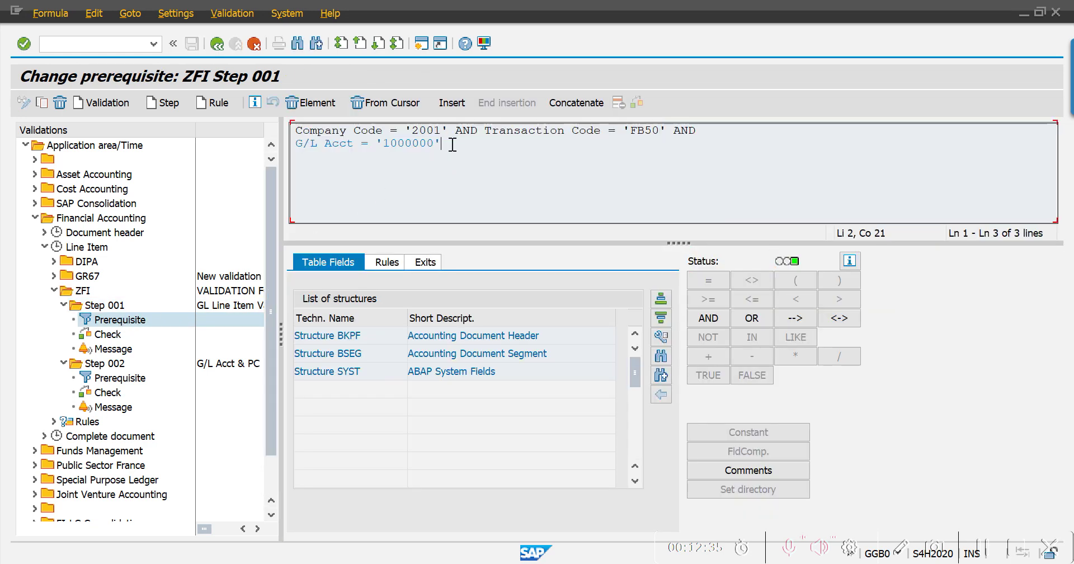
{"action": "left_click", "coordinate": [304, 102]}
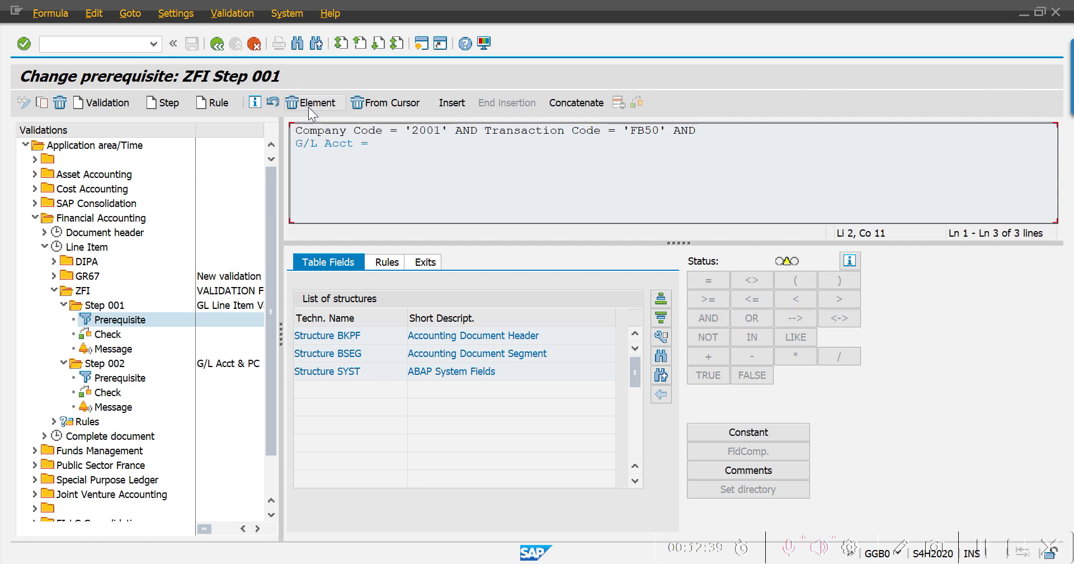
{"action": "left_click", "coordinate": [307, 102]}
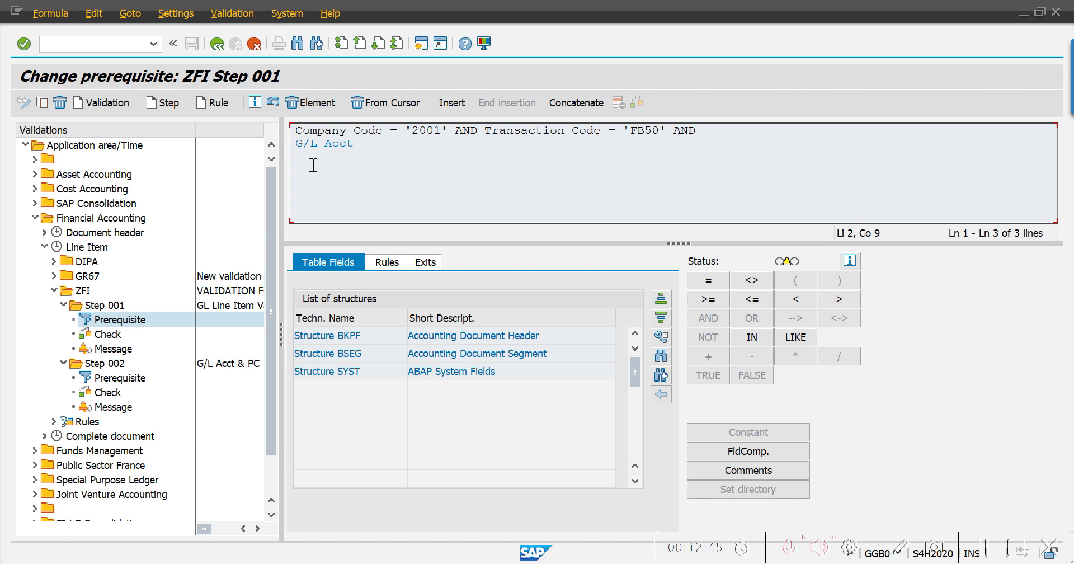
Step: Complete the prerequisite's G/L Acct condition with the IN operator and set ID FI_GL_VALIDATION
{"action": "left_click", "coordinate": [753, 337]}
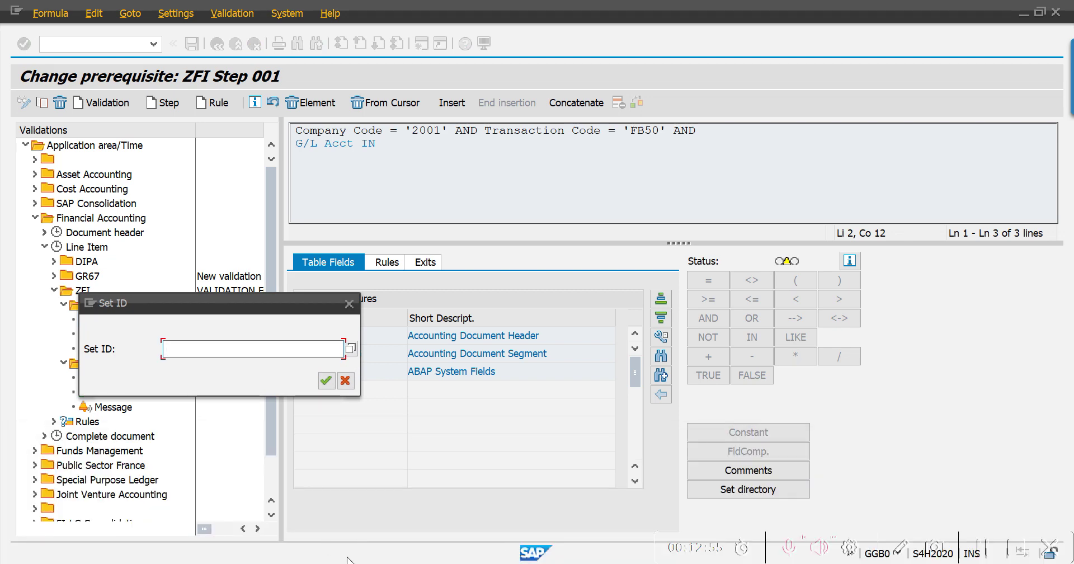
{"action": "left_click", "coordinate": [700, 513]}
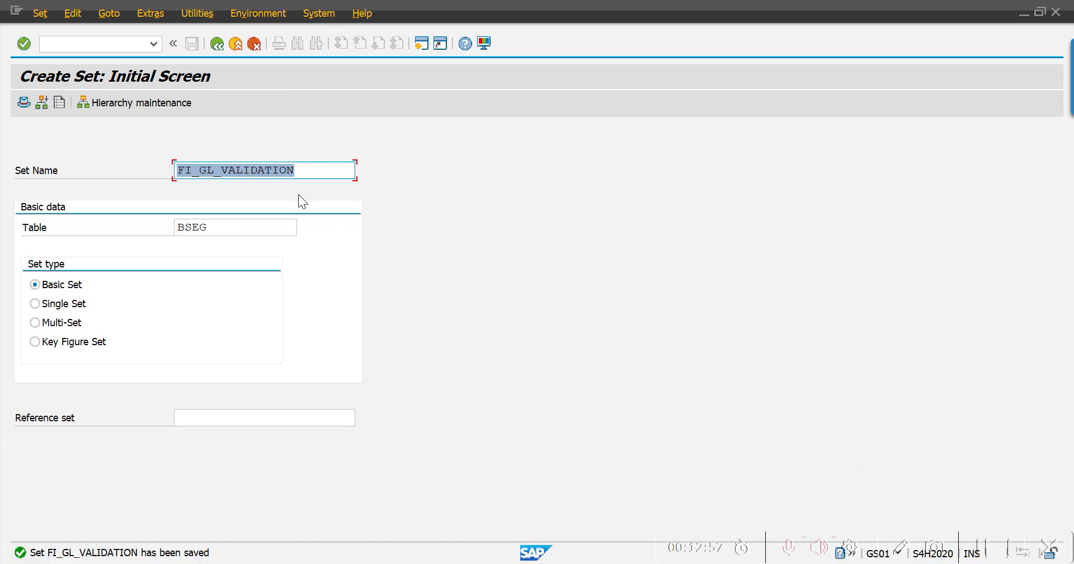
{"action": "key", "text": "alt+Tab"}
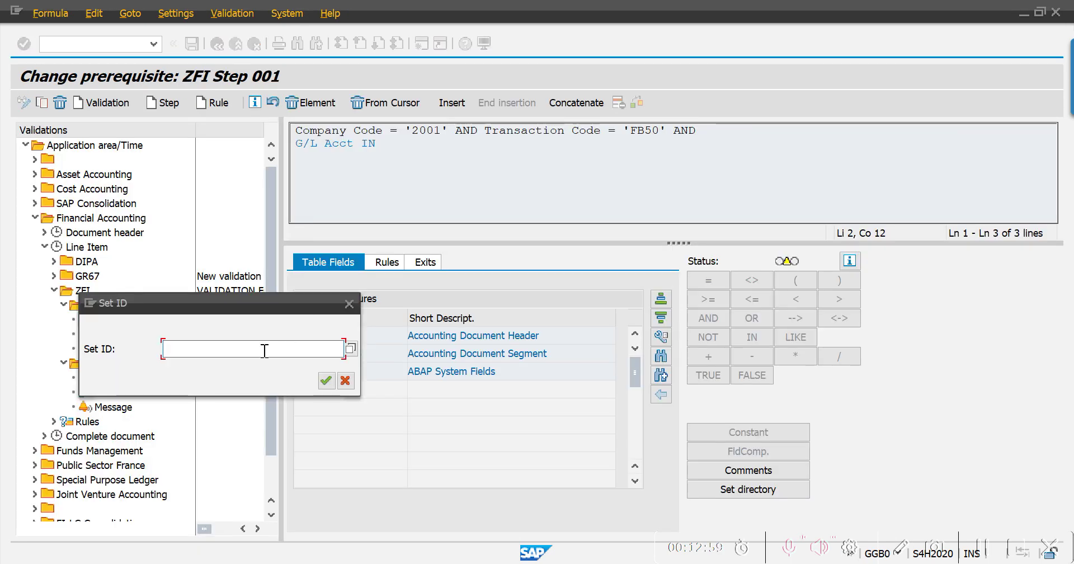
{"action": "type", "text": "FI_GL_VALIDATION"}
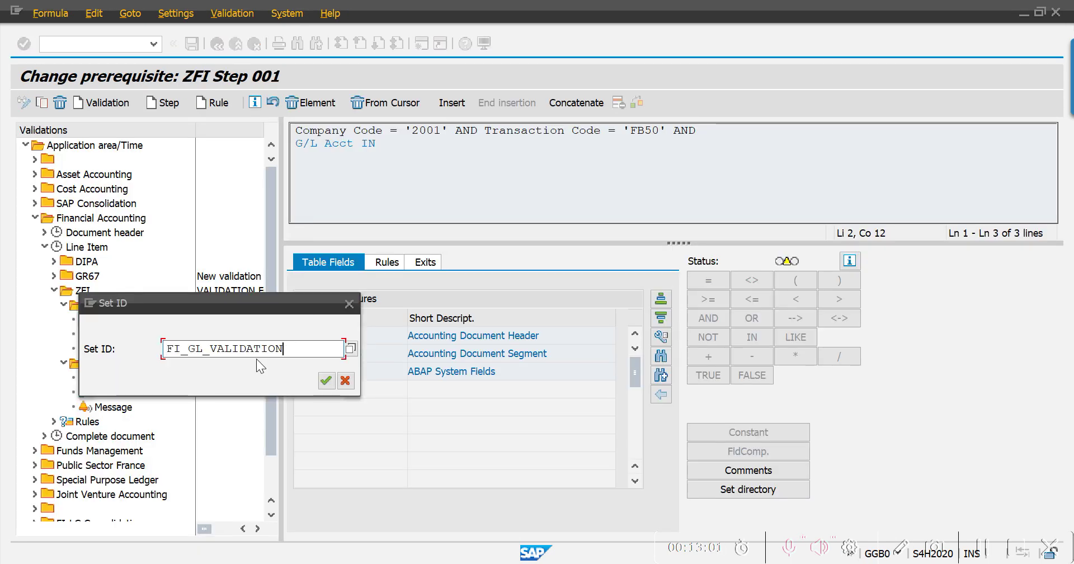
{"action": "key", "text": "Return"}
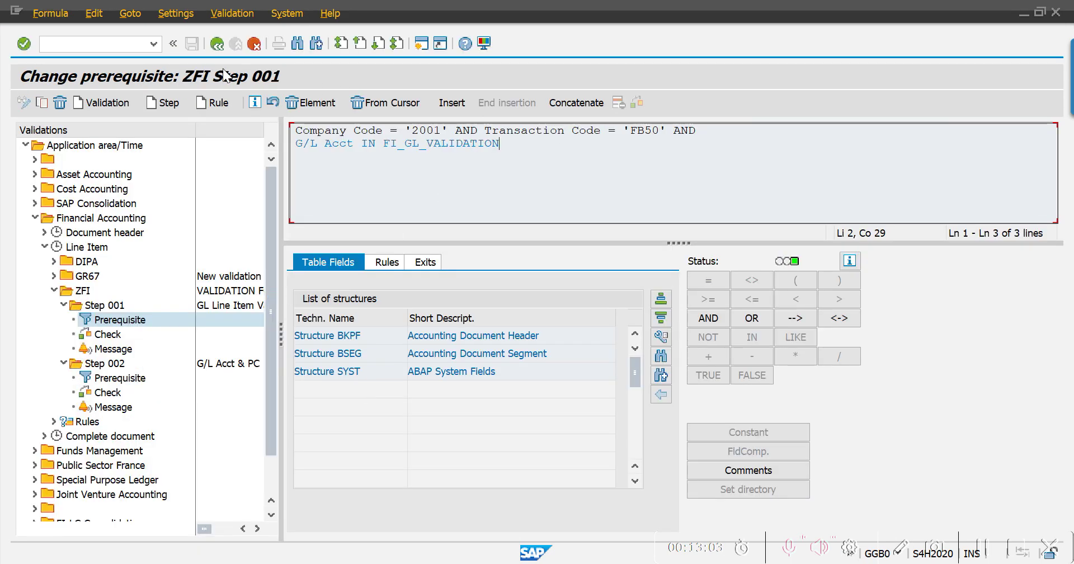
Step: Review the check and message of Step 001, and save validation ZFI
{"action": "left_click", "coordinate": [106, 334]}
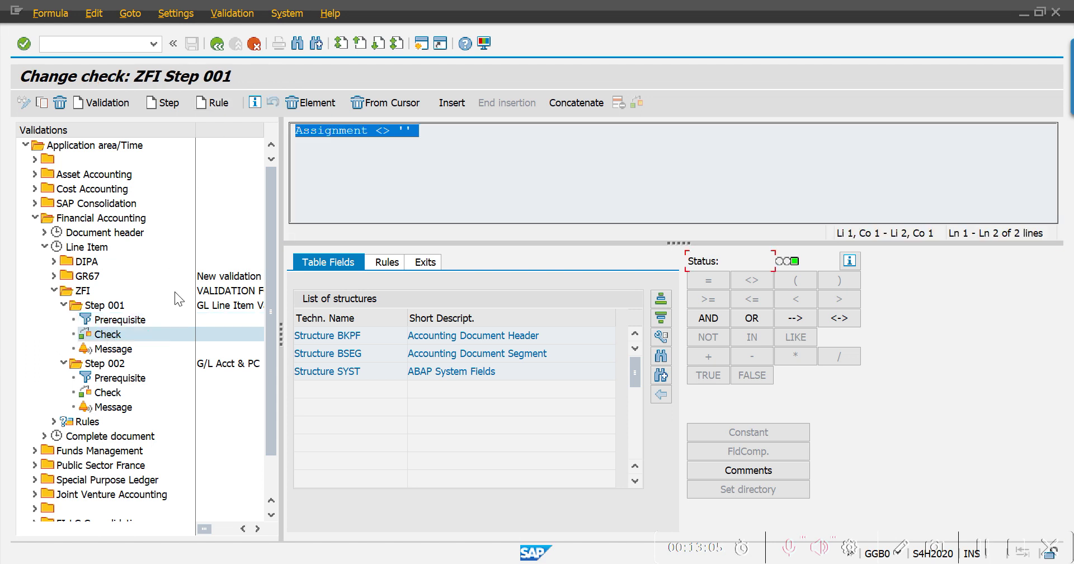
{"action": "left_click", "coordinate": [117, 352]}
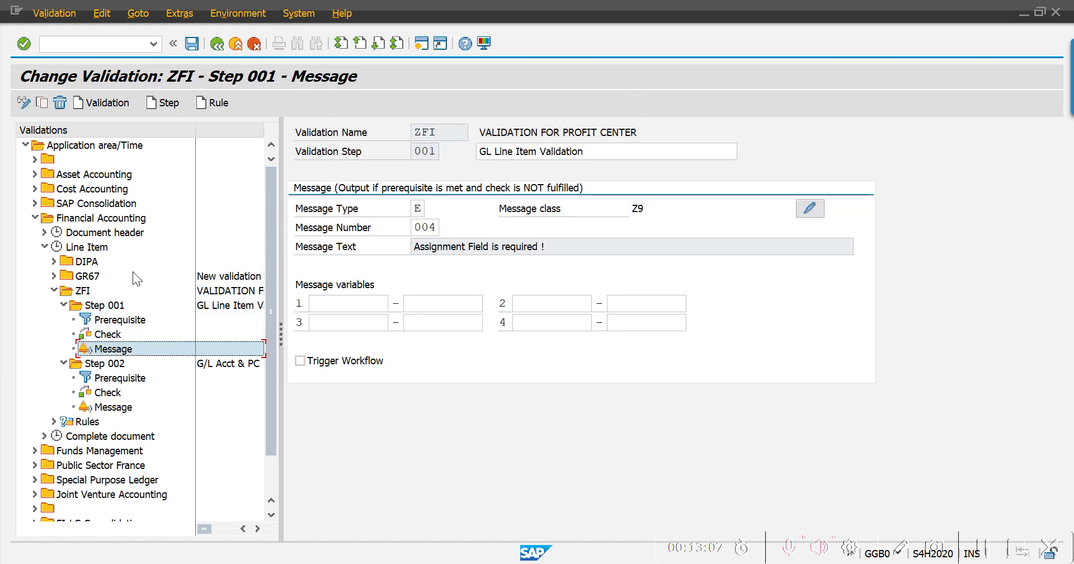
{"action": "left_click", "coordinate": [193, 43]}
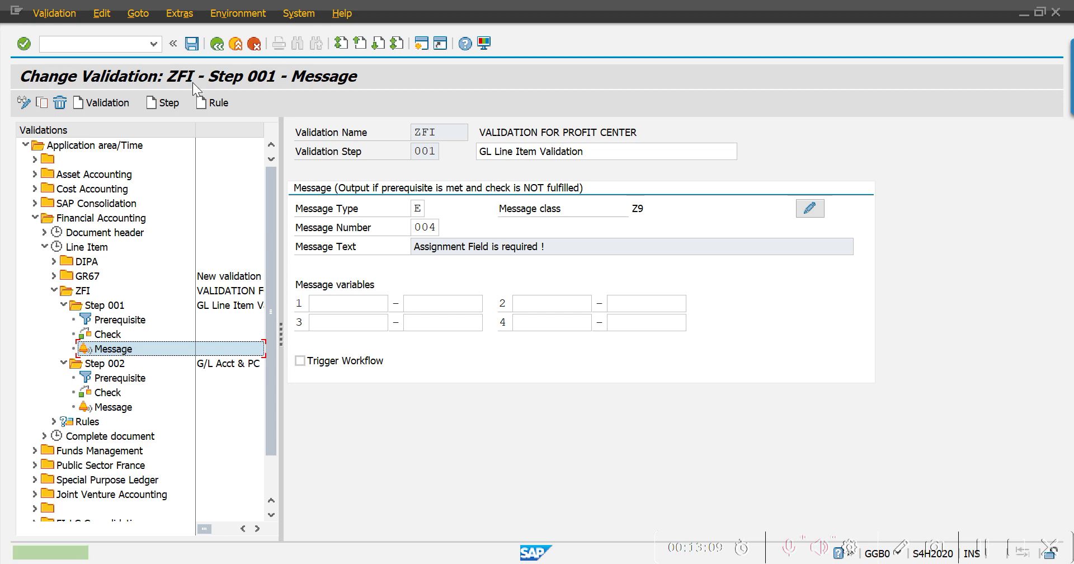
{"action": "left_click", "coordinate": [114, 306]}
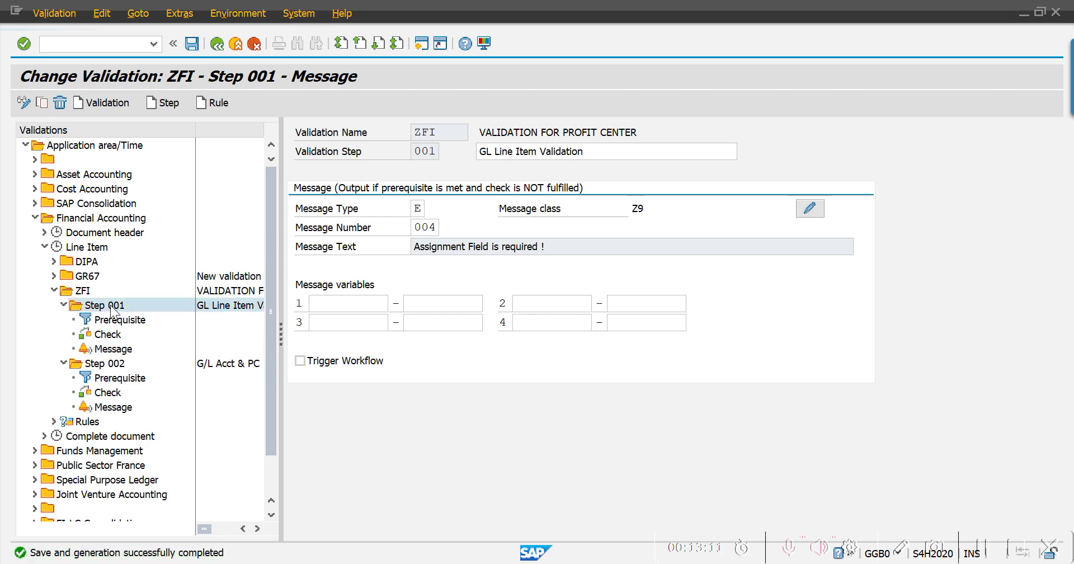
Step: Save validation ZFI and leave validation maintenance, returning to the SAP Easy Access screen
{"action": "left_click", "coordinate": [190, 48]}
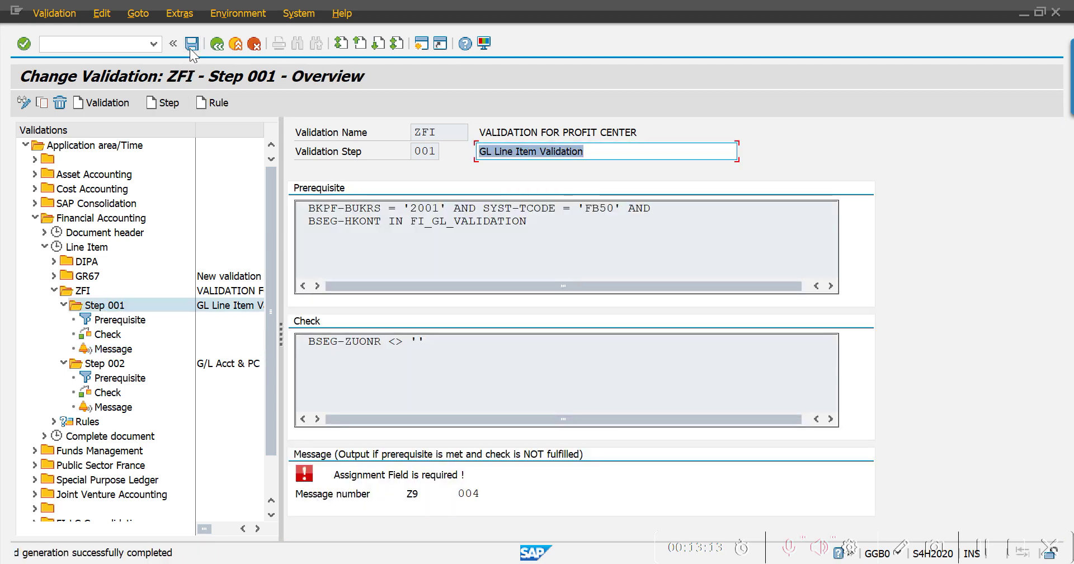
{"action": "left_click", "coordinate": [215, 45]}
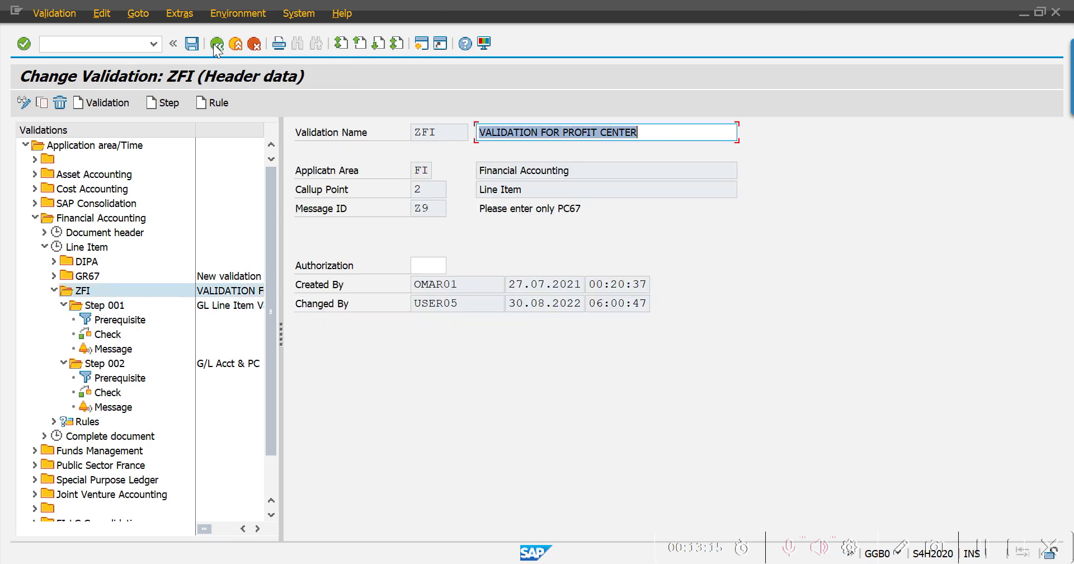
{"action": "left_click", "coordinate": [192, 45]}
{"action": "left_click", "coordinate": [213, 46]}
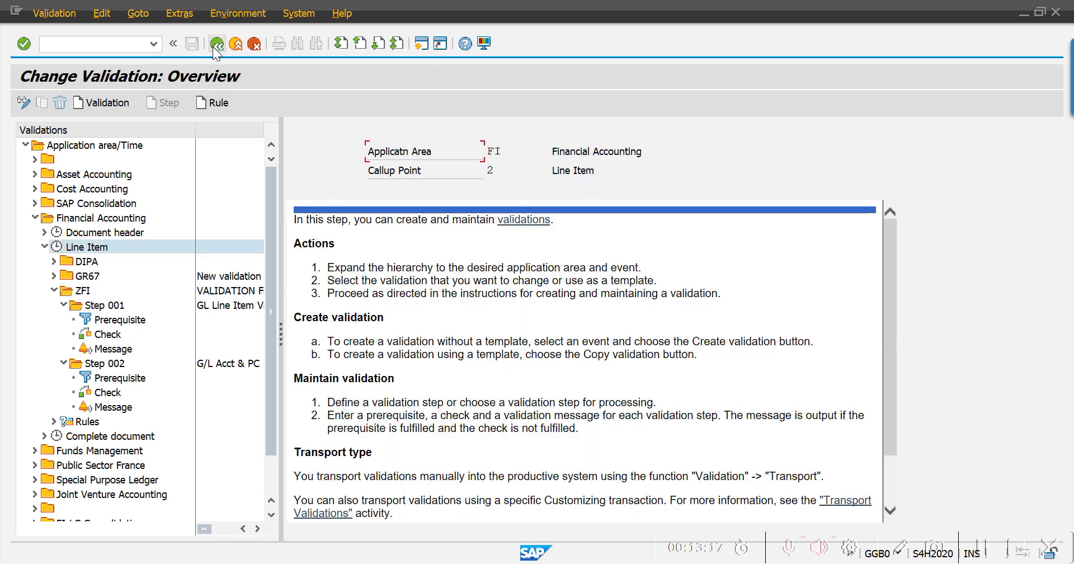
{"action": "left_click", "coordinate": [218, 44]}
{"action": "left_click", "coordinate": [219, 44]}
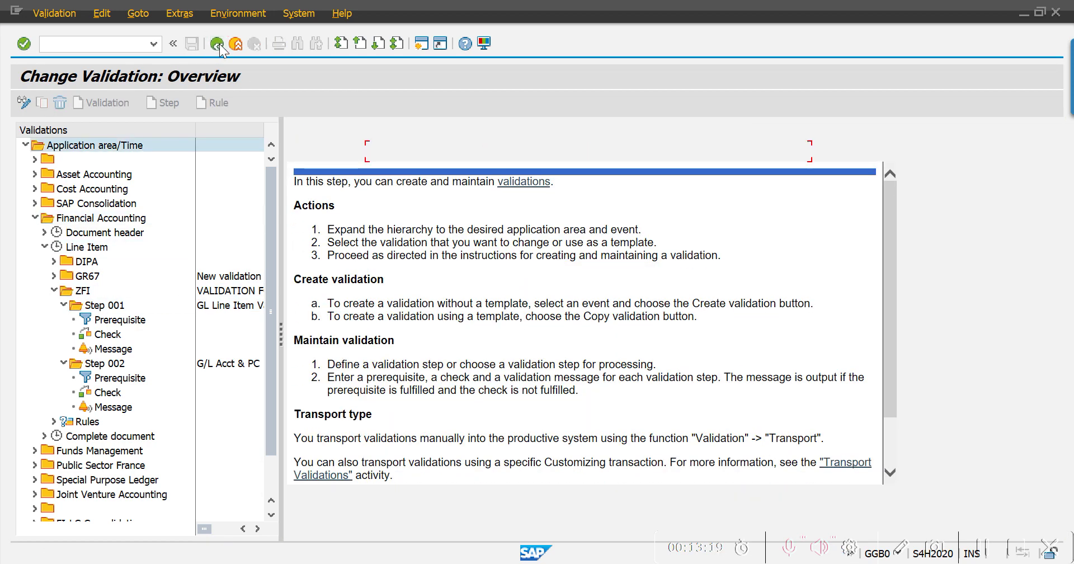
{"action": "left_click", "coordinate": [219, 44]}
Step: In the GS01 session, display the values of set FI_GL_VALIDATION and select the fourth From Value, 1001600
{"action": "mouse_move", "coordinate": [179, 554]}
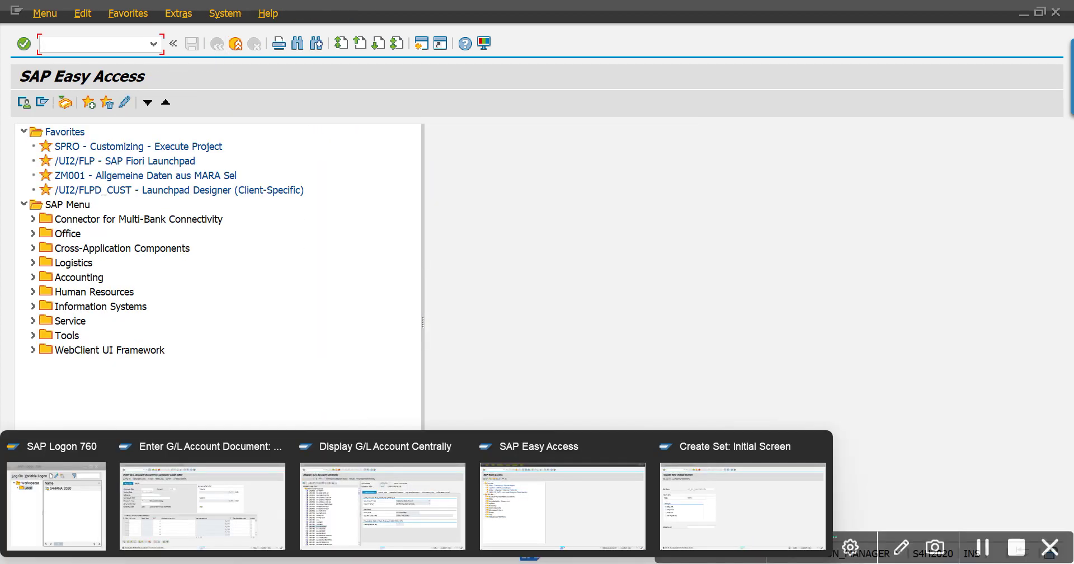
{"action": "left_click", "coordinate": [704, 512]}
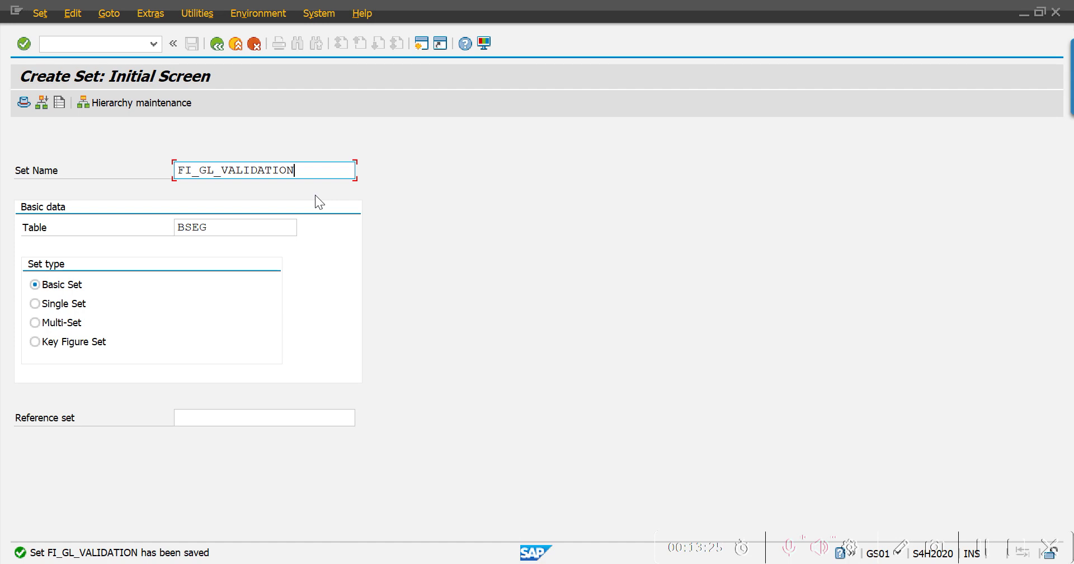
{"action": "left_click", "coordinate": [40, 13]}
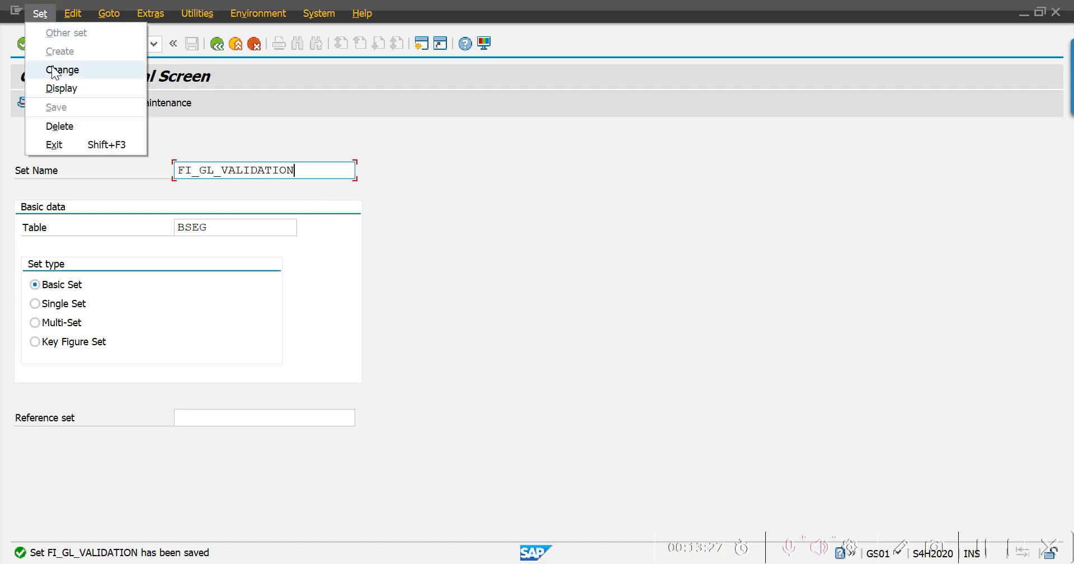
{"action": "left_click", "coordinate": [57, 86]}
{"action": "key", "text": "Return"}
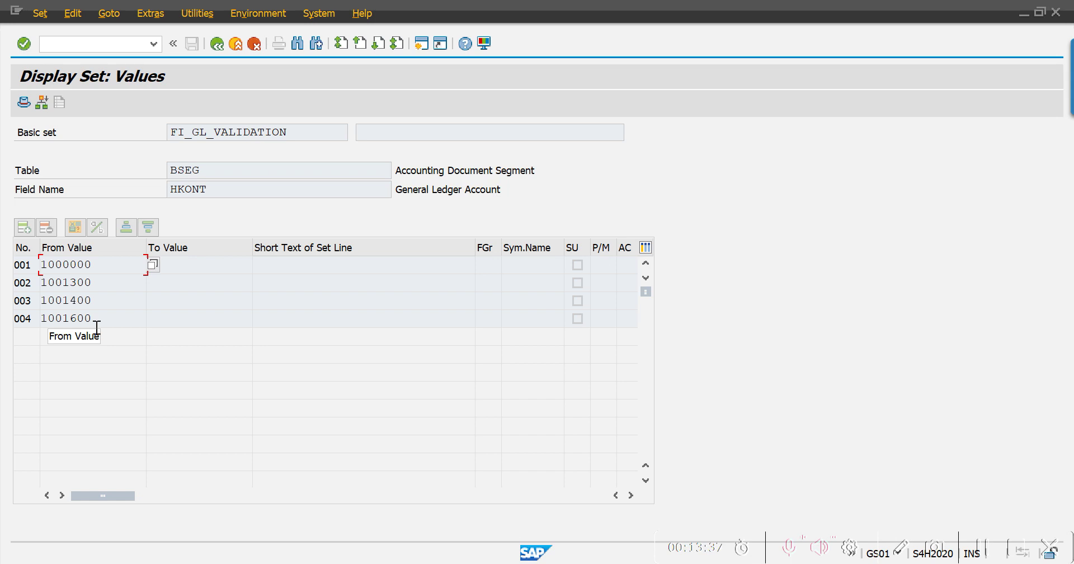
{"action": "left_click_drag", "start_coordinate": [97, 318], "coordinate": [29, 319]}
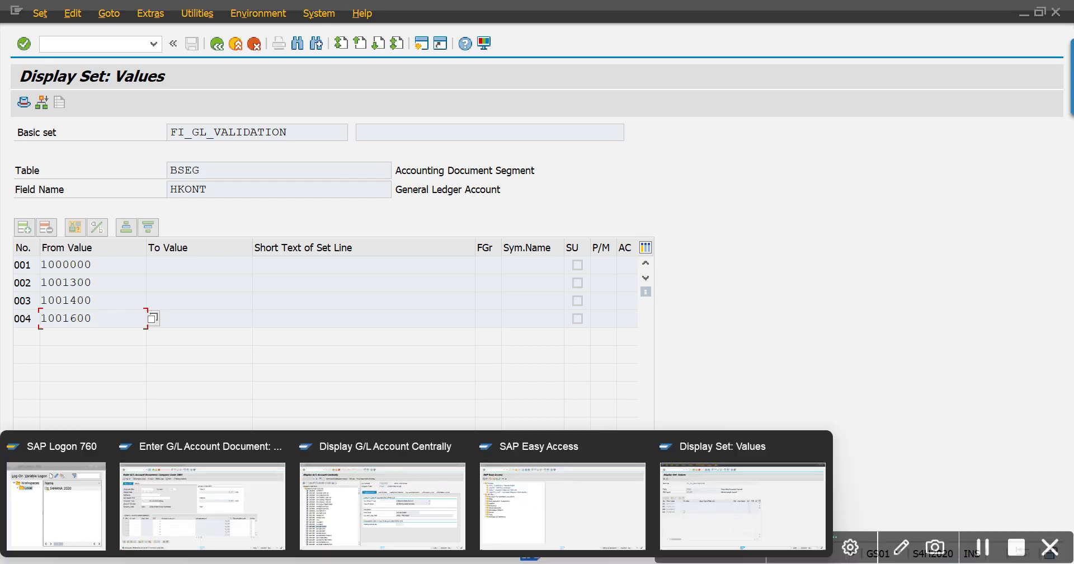
Step: In the FB50 session, set the document date to 30.08.2022 and the header text to Test Validation
{"action": "left_click", "coordinate": [246, 492]}
{"action": "left_click", "coordinate": [179, 172]}
{"action": "left_click", "coordinate": [179, 188]}
{"action": "left_click", "coordinate": [185, 227]}
{"action": "left_click", "coordinate": [182, 242]}
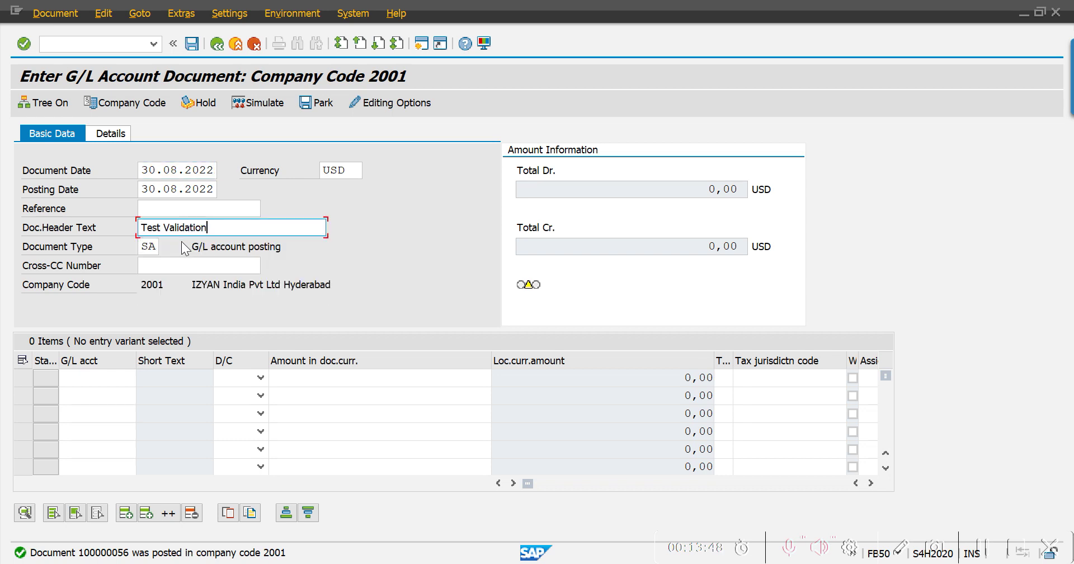
Step: Enter G/L account 1001600, copied from the fourth value of set FI_GL_VALIDATION, in the first line item
{"action": "left_click", "coordinate": [86, 379]}
{"action": "type", "text": "1001600"}
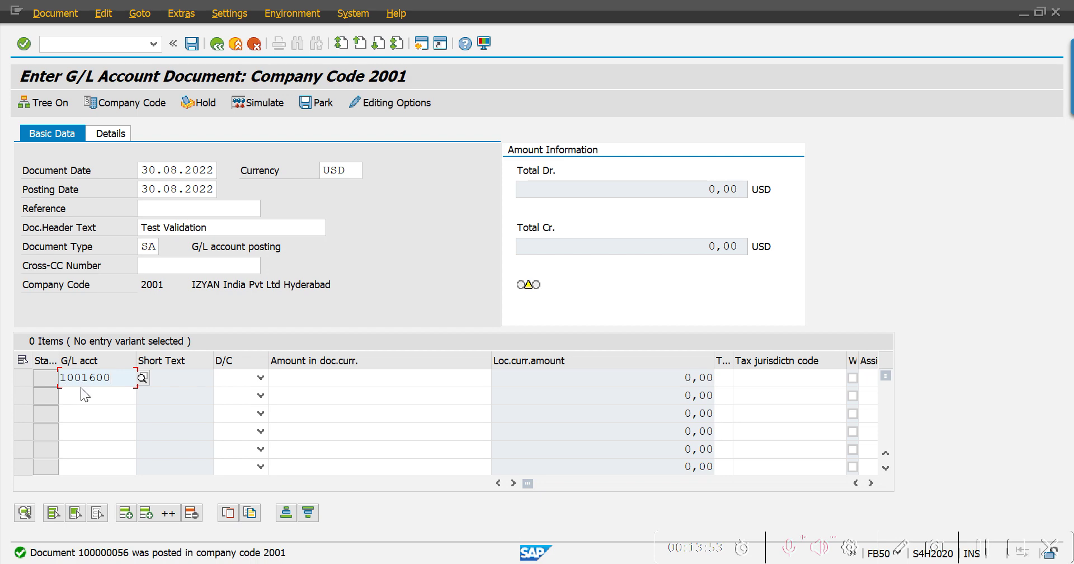
{"action": "key", "text": "alt+Tab"}
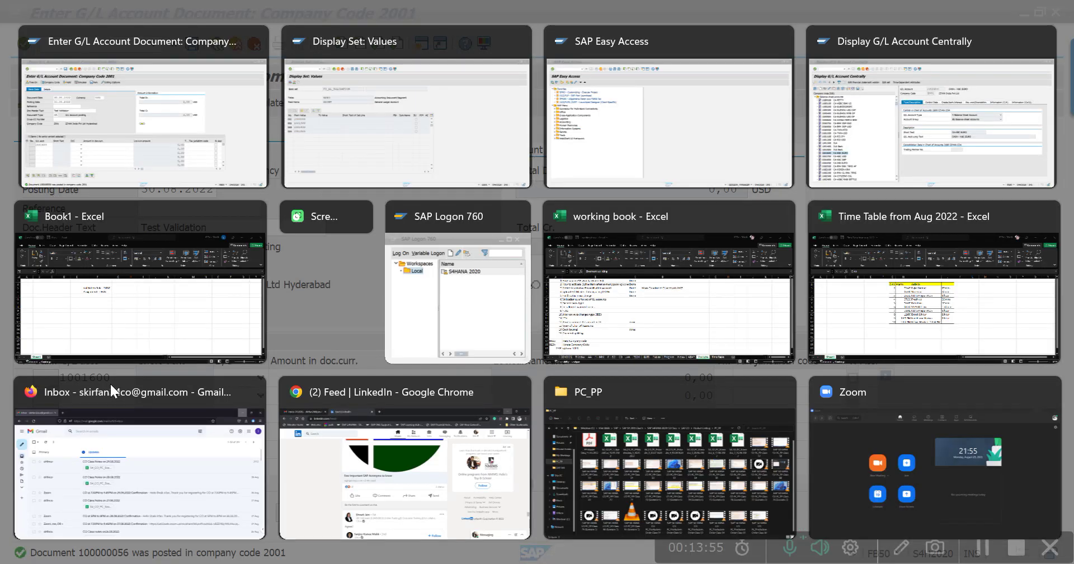
{"action": "left_click_drag", "start_coordinate": [99, 325], "coordinate": [21, 324]}
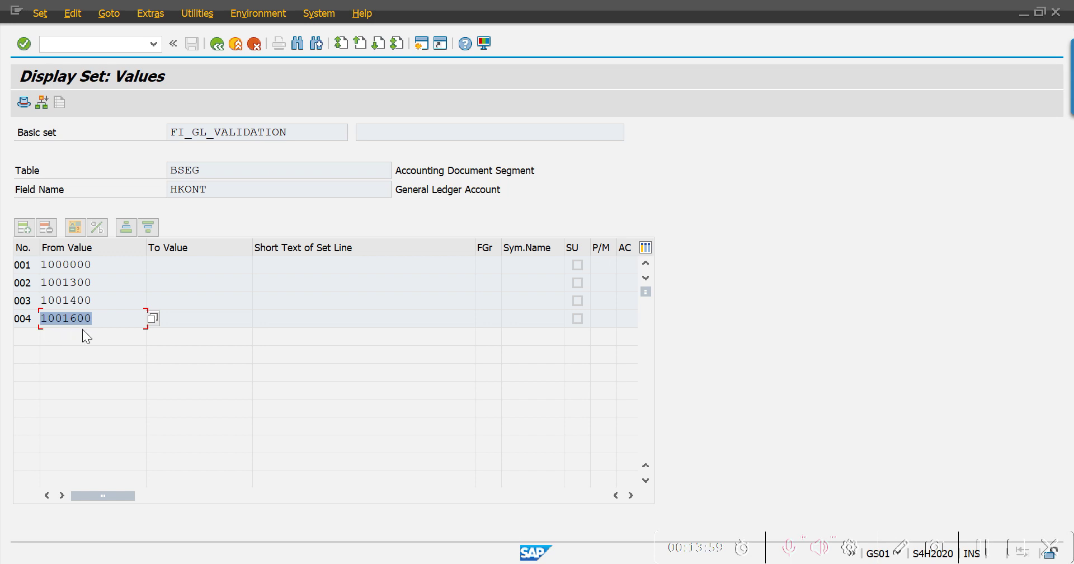
{"action": "key", "text": "ctrl+c"}
{"action": "key", "text": "alt+Tab"}
{"action": "key", "text": "ctrl+v"}
{"action": "left_click", "coordinate": [95, 390]}
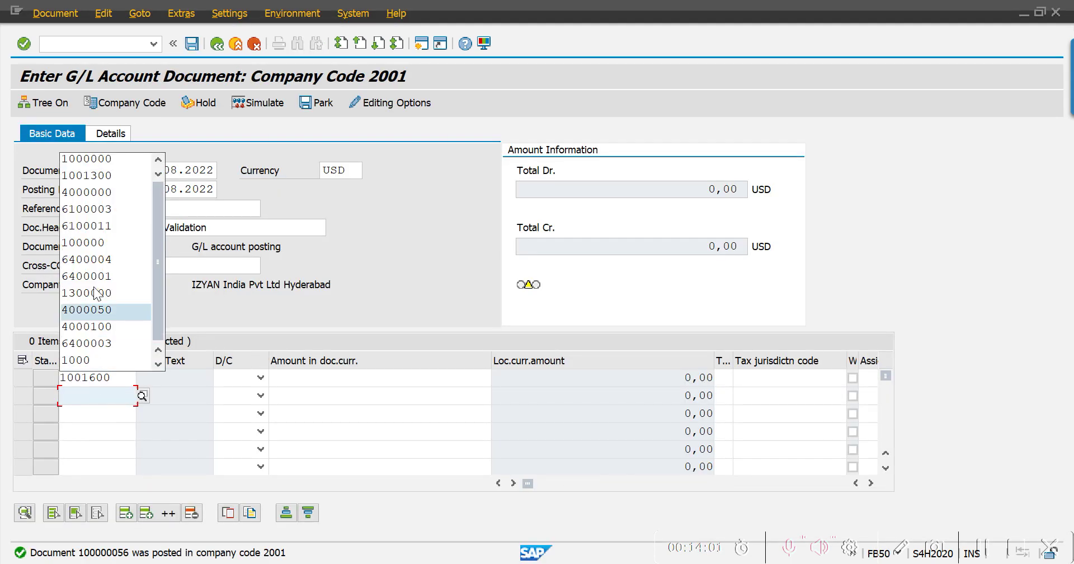
{"action": "left_click", "coordinate": [103, 174]}
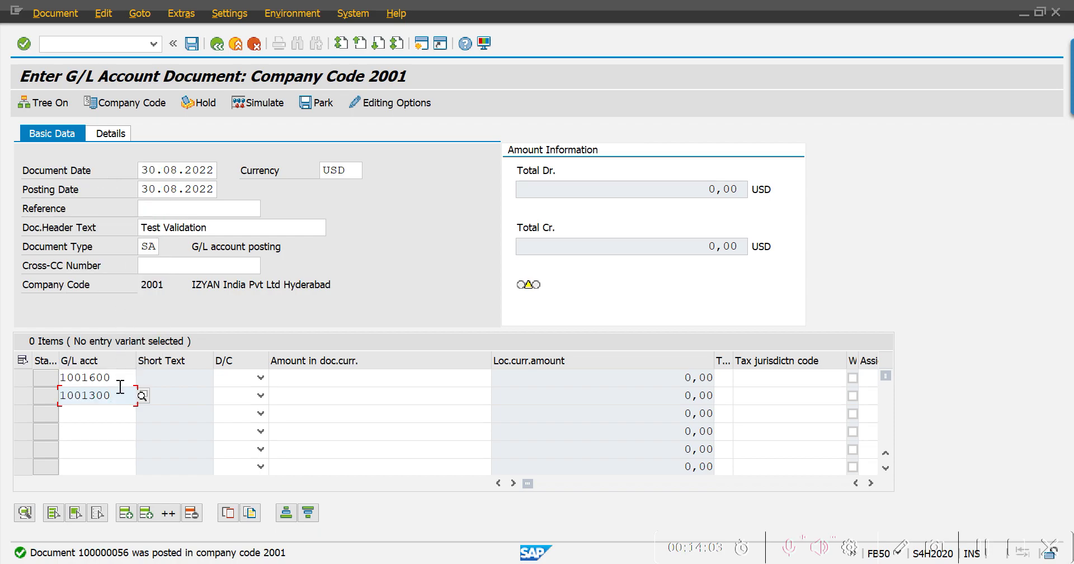
{"action": "key", "text": "alt+Tab"}
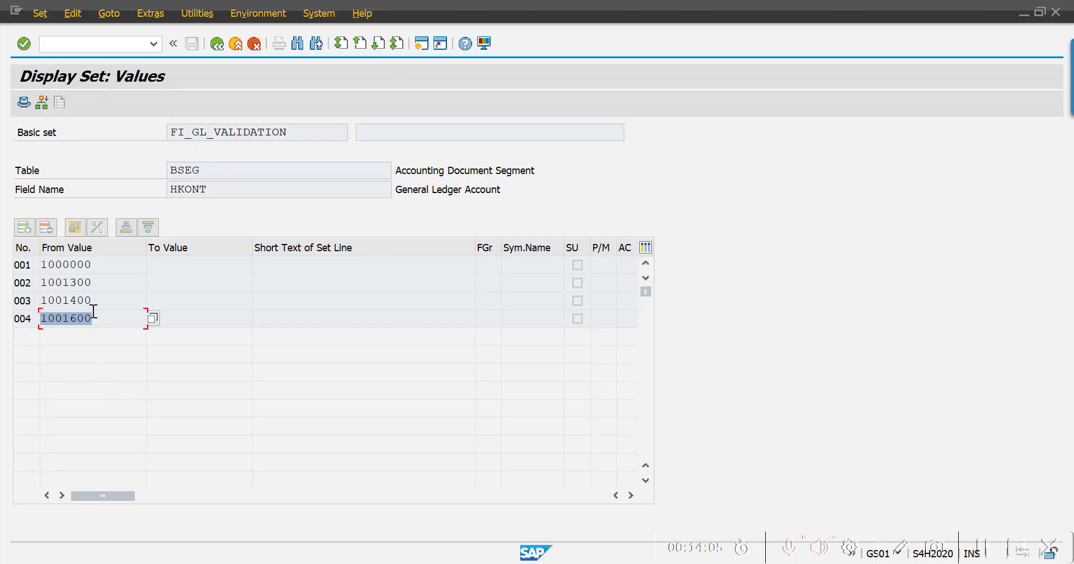
{"action": "key", "text": "alt+Tab"}
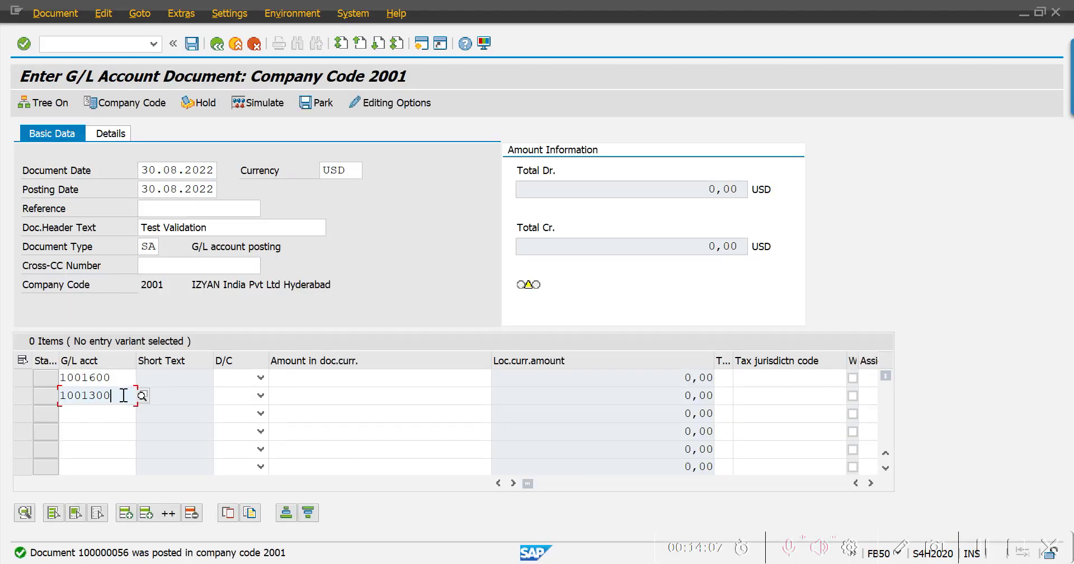
{"action": "left_click_drag", "start_coordinate": [123, 395], "coordinate": [4, 396]}
{"action": "key", "text": "ctrl+x"}
Step: Copy CA-SUBSIDIARIES account 1000200 from the G/L account display into the second line item of the FB50 document
{"action": "key", "text": "alt+Tab"}
{"action": "key", "text": "alt+Tab"}
{"action": "key", "text": "alt+Tab"}
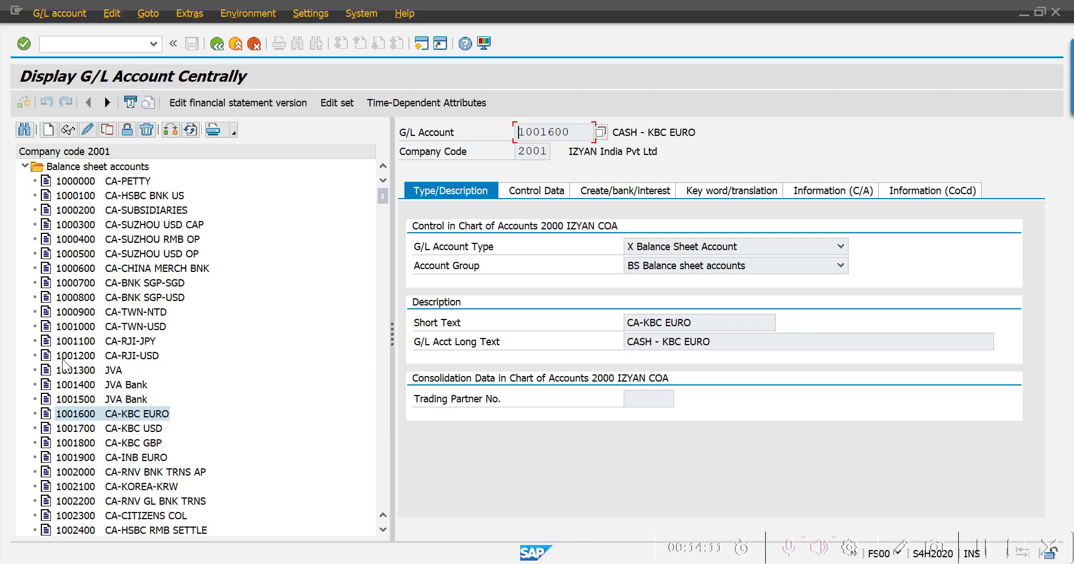
{"action": "double_click", "coordinate": [81, 216]}
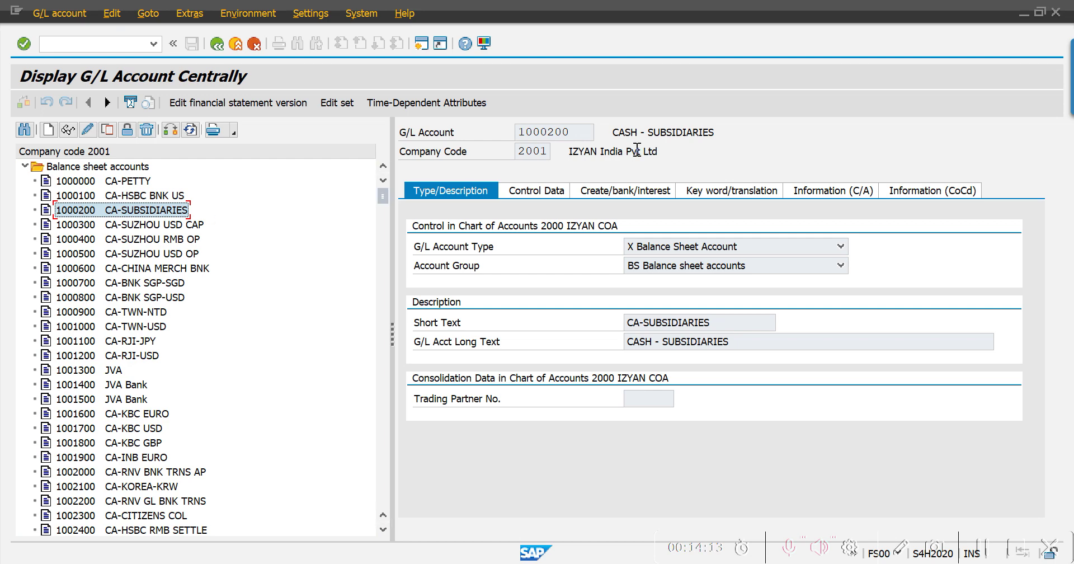
{"action": "left_click_drag", "start_coordinate": [585, 132], "coordinate": [431, 152]}
{"action": "key", "text": "ctrl+c"}
{"action": "key", "text": "alt+Tab"}
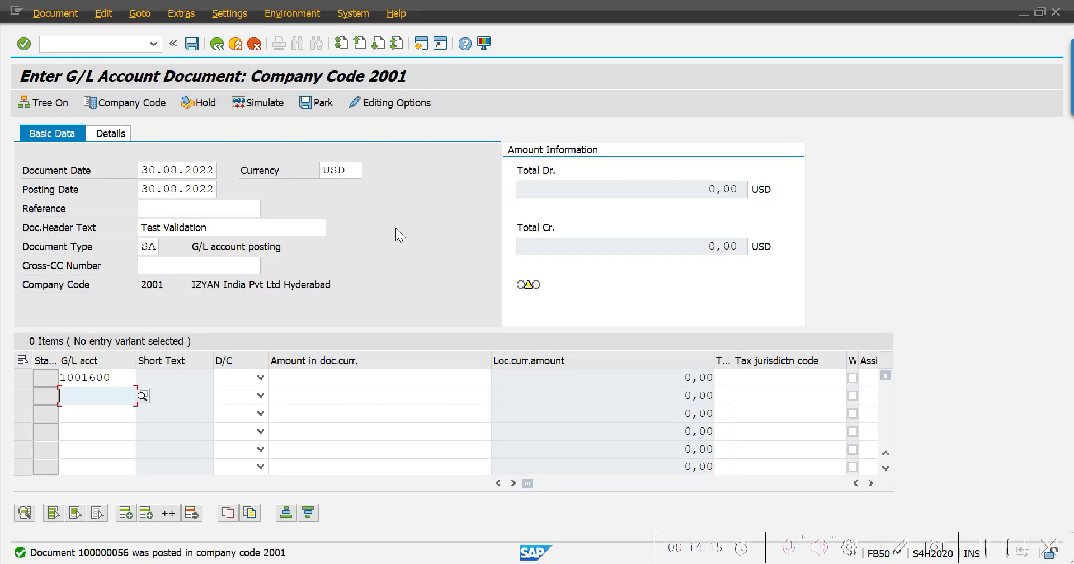
{"action": "key", "text": "ctrl+v"}
Step: Set the 1001600 line item to Credit and the 1000200 line item to Debit
{"action": "left_click", "coordinate": [260, 378]}
{"action": "left_click", "coordinate": [231, 395]}
{"action": "left_click", "coordinate": [261, 396]}
{"action": "left_click", "coordinate": [232, 429]}
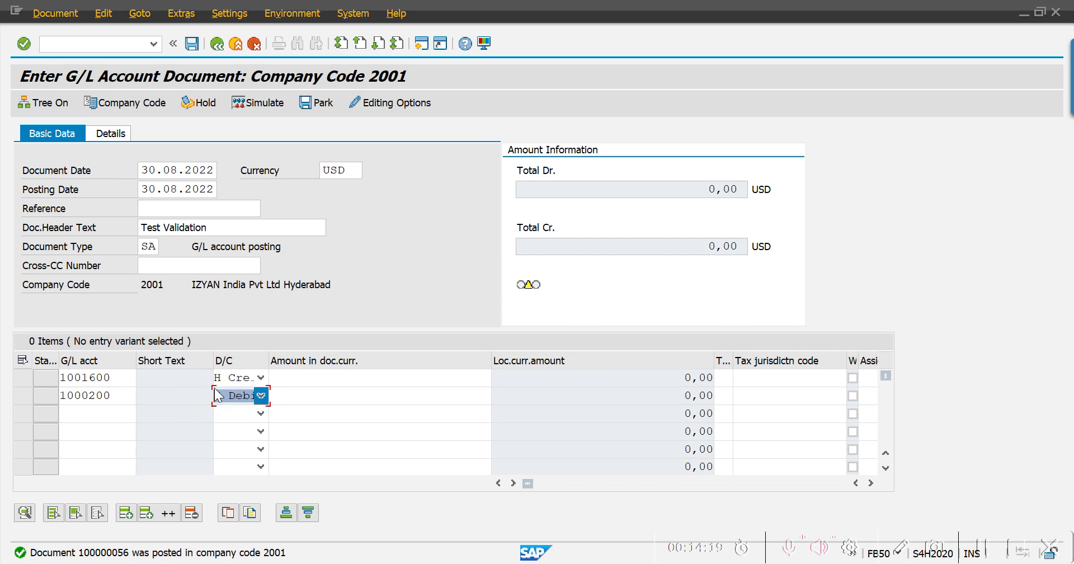
Step: Enter an amount of 20000 for both line items, check the entries, and acknowledge the validation message
{"action": "left_click", "coordinate": [322, 376]}
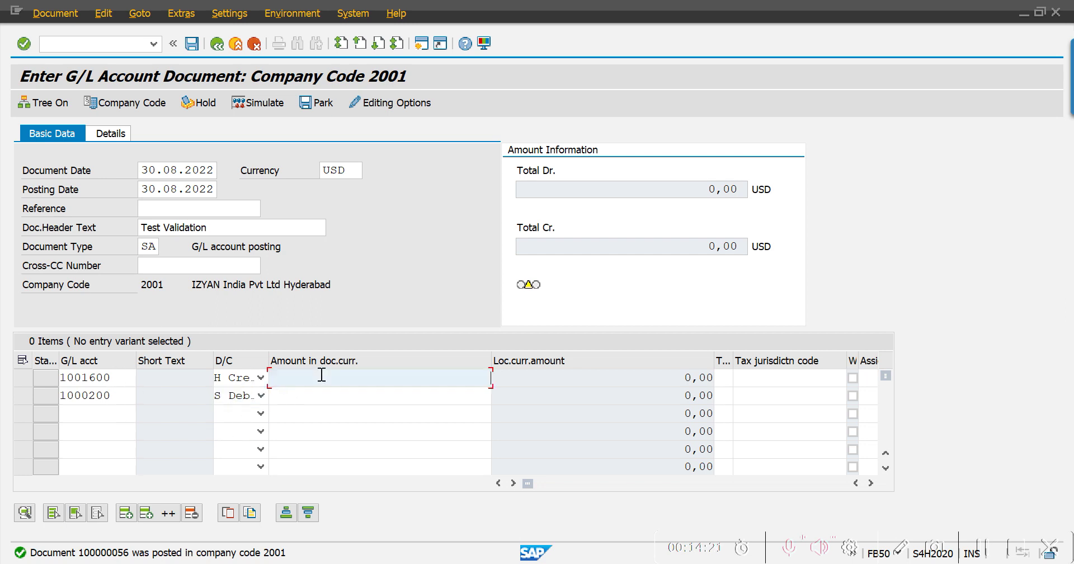
{"action": "type", "text": "200"}
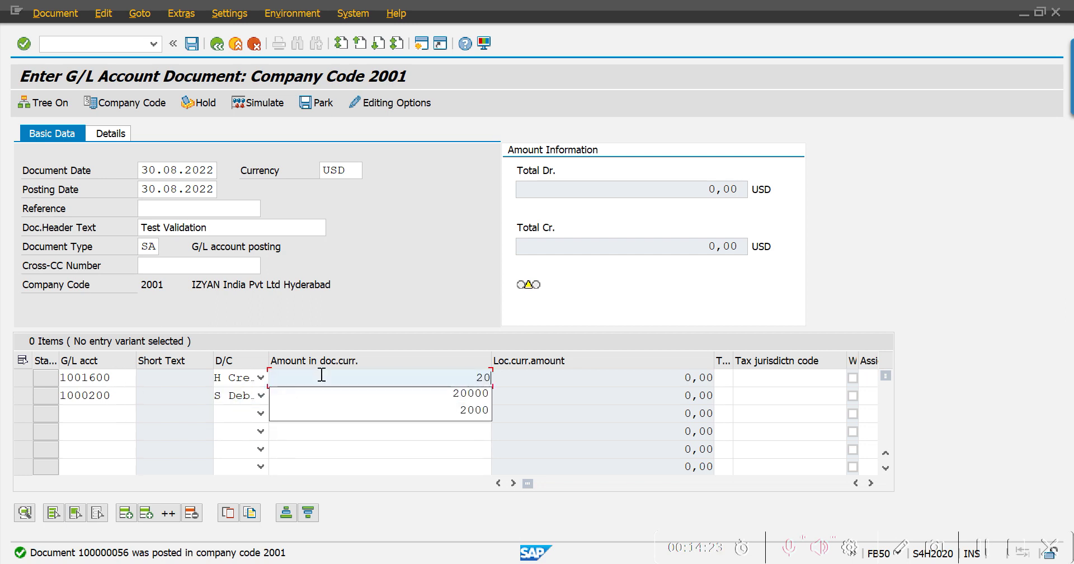
{"action": "left_click", "coordinate": [465, 397]}
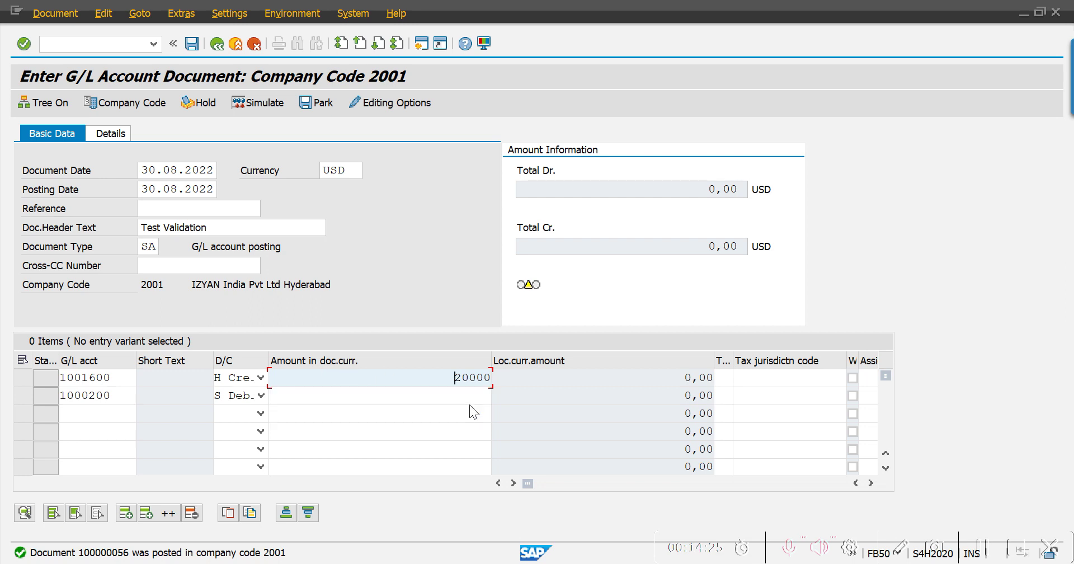
{"action": "left_click", "coordinate": [452, 397]}
{"action": "type", "text": "2000"}
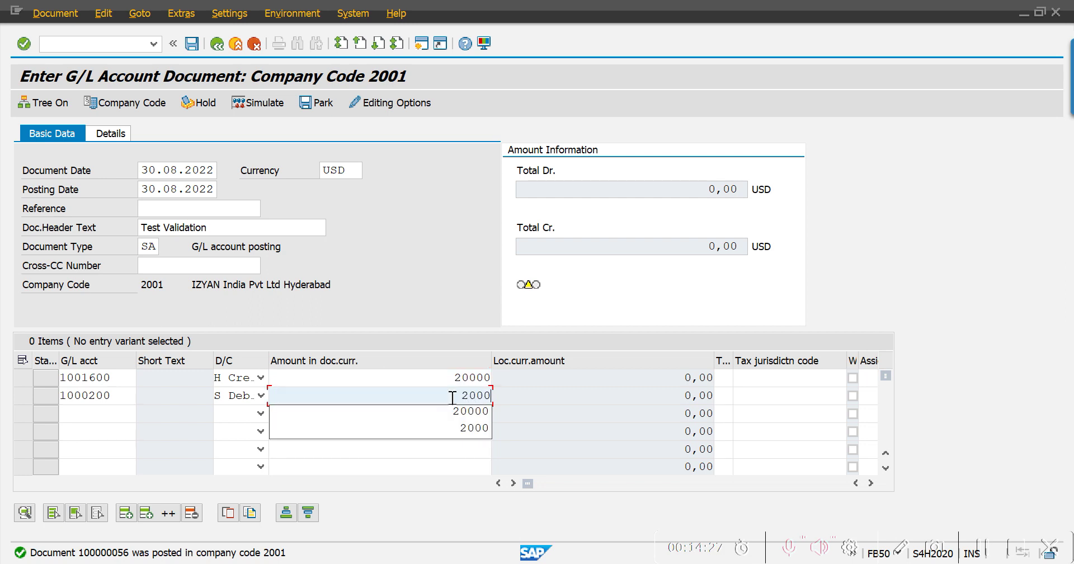
{"action": "type", "text": "0"}
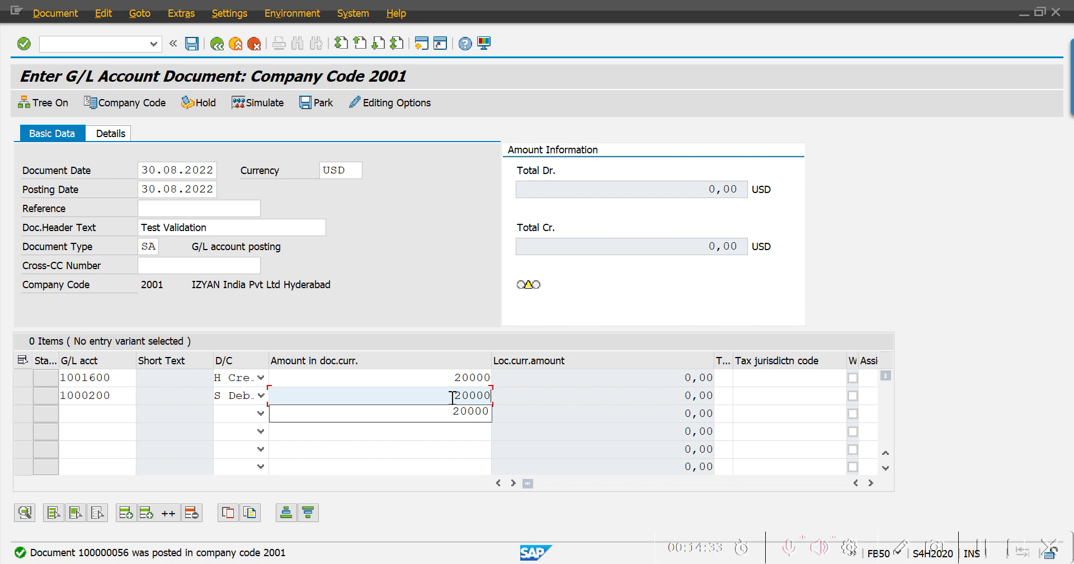
{"action": "key", "text": "Return"}
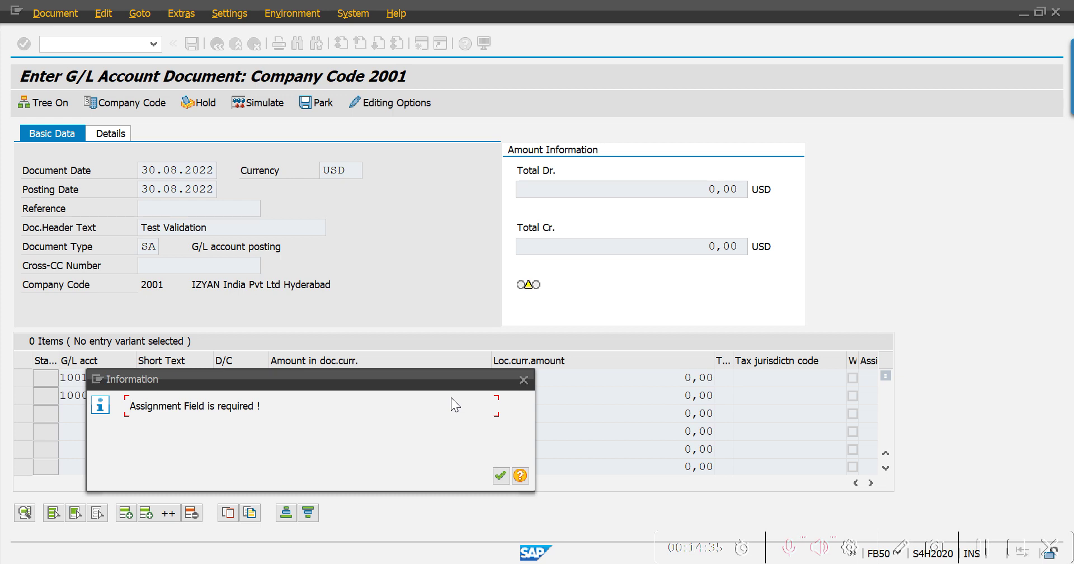
{"action": "left_click_drag", "start_coordinate": [300, 384], "coordinate": [348, 415]}
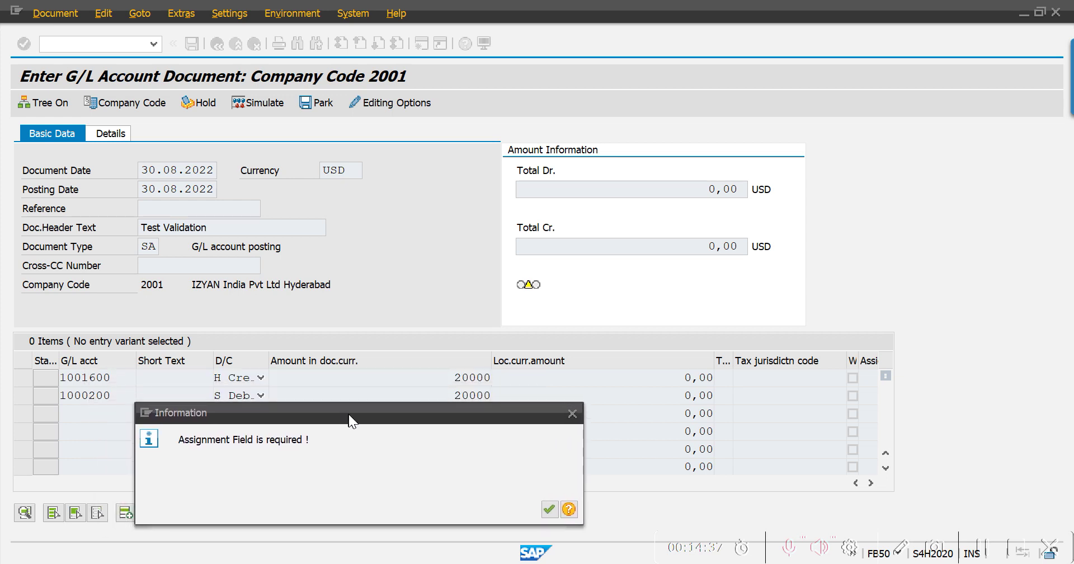
{"action": "left_click", "coordinate": [551, 510]}
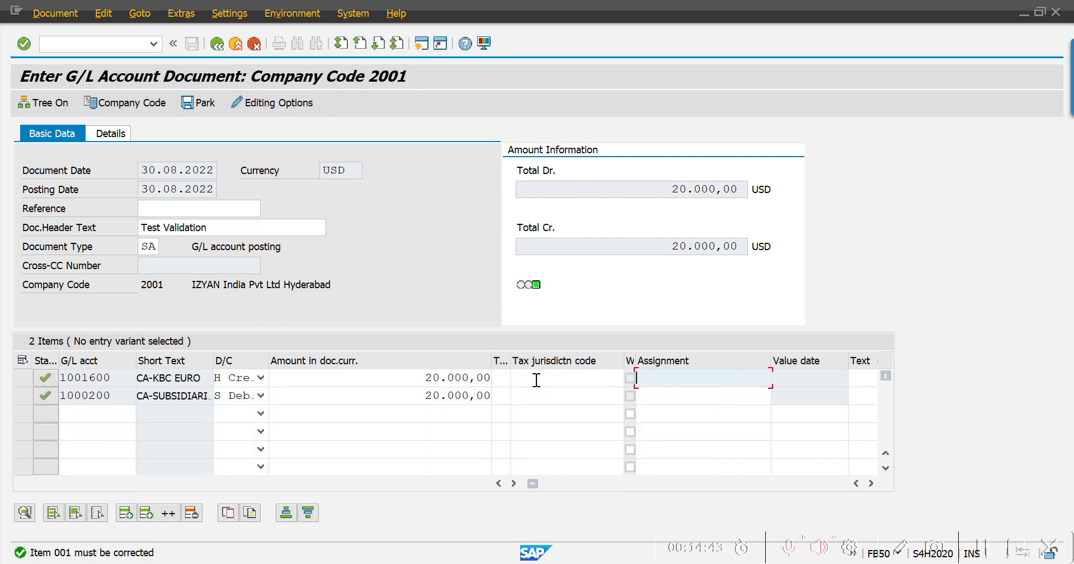
Step: Set the Assignment of the 1001600 line item to TEST and post the document
{"action": "type", "text": "TEST"}
{"action": "key", "text": "Return"}
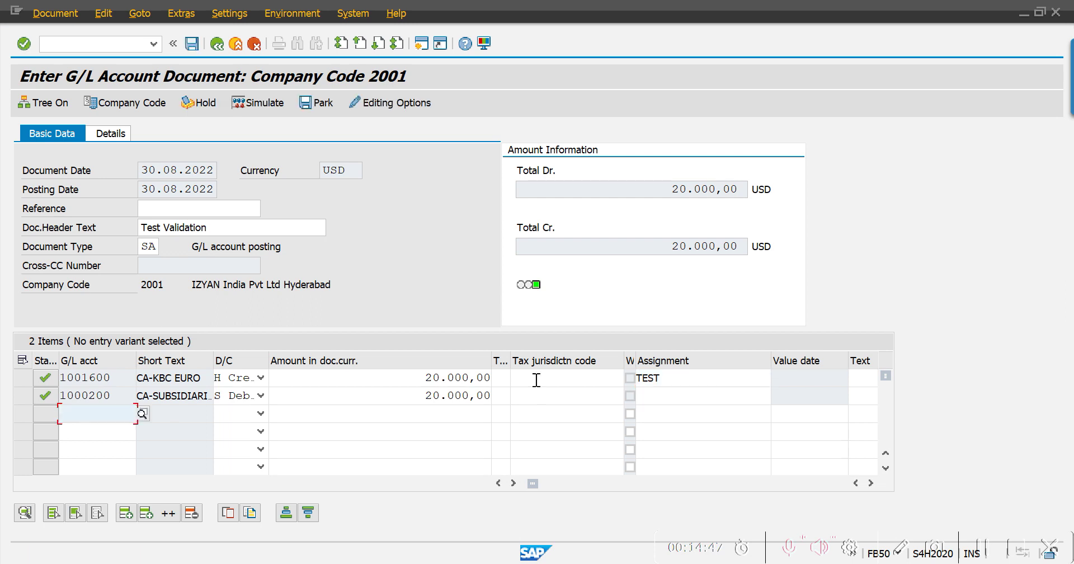
{"action": "key", "text": "ctrl+s"}
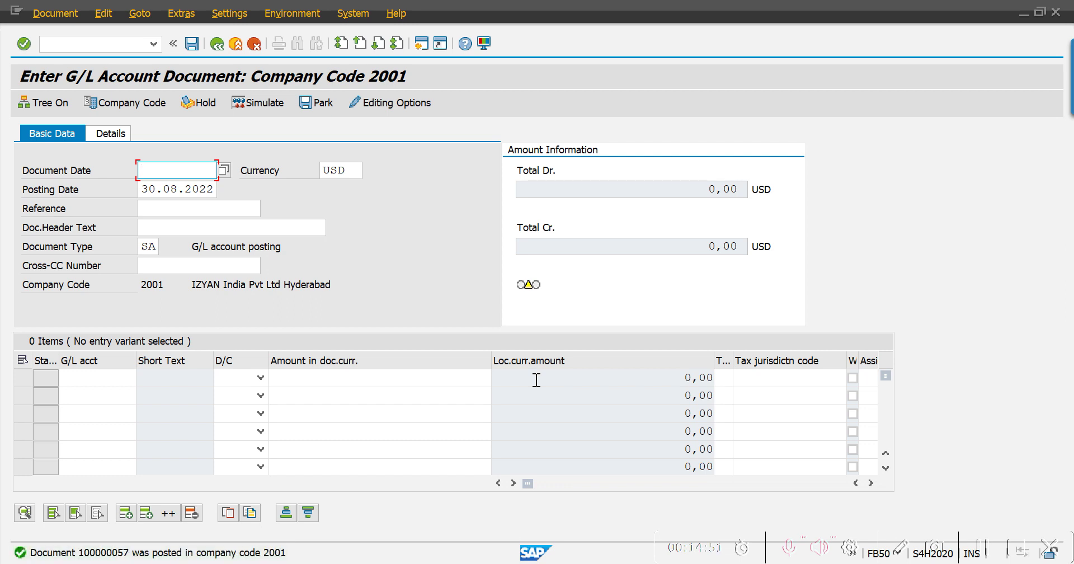
Step: Start the next FB50 document with document date 30.08.2022 and header text Test Validation
{"action": "key", "text": "Down"}
{"action": "key", "text": "Return"}
{"action": "key", "text": "Tab"}
{"action": "key", "text": "Tab"}
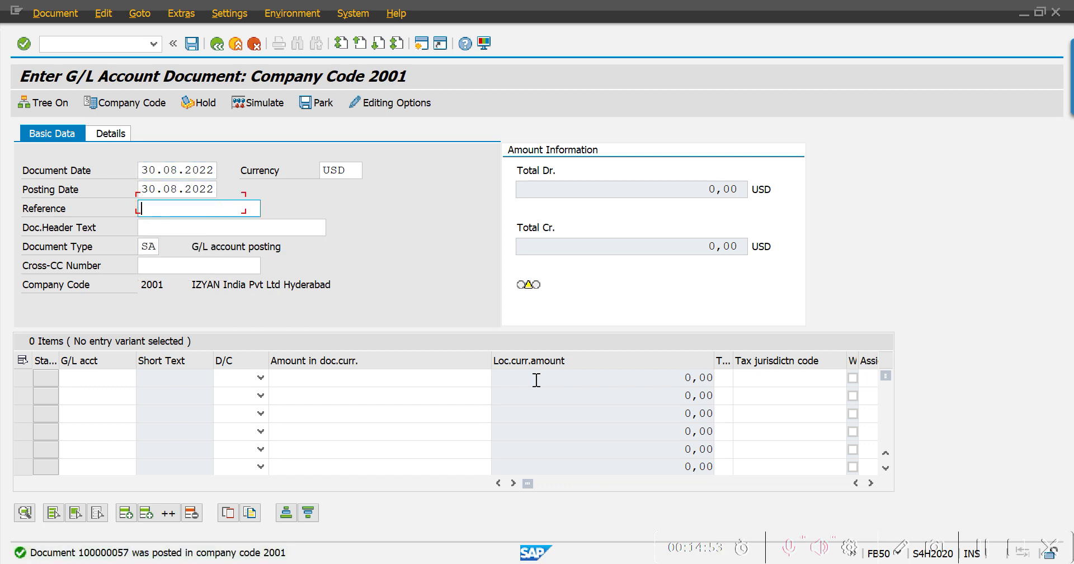
{"action": "key", "text": "Tab"}
{"action": "key", "text": "Down"}
{"action": "key", "text": "Return"}
{"action": "key", "text": "Tab"}
{"action": "key", "text": "Tab"}
{"action": "key", "text": "Tab"}
Step: Copy account 1001400 from set FI_GL_VALIDATION into the first line item and enter G/L account 1000200 in the second
{"action": "key", "text": "alt+Tab"}
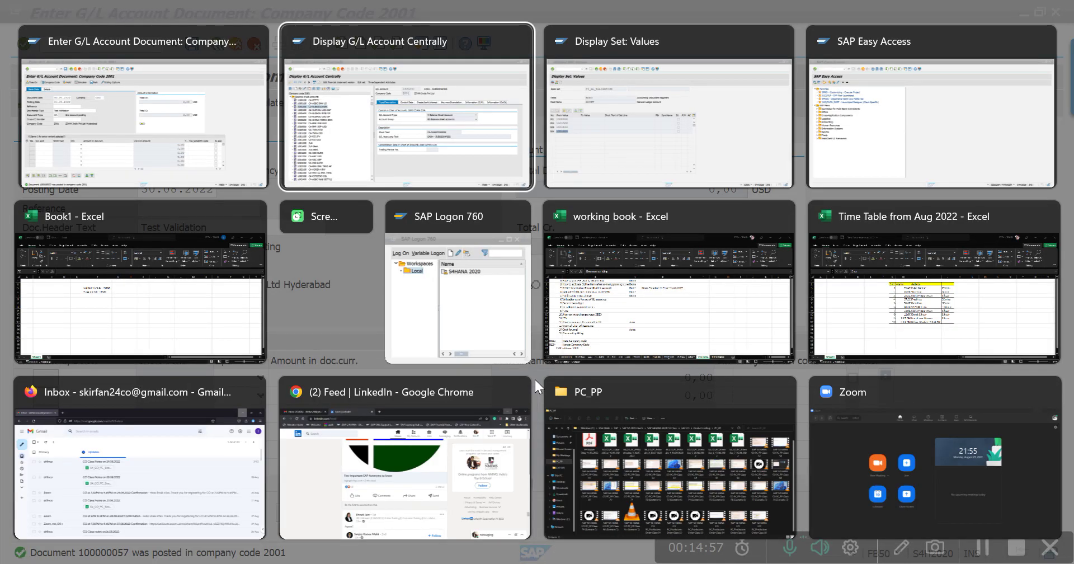
{"action": "key", "text": "alt+Tab"}
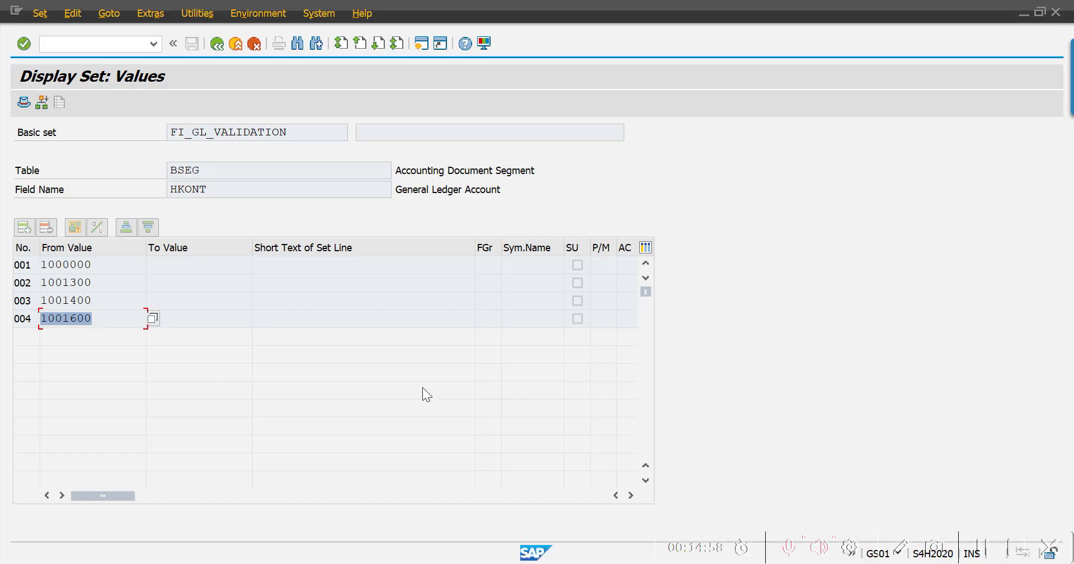
{"action": "left_click", "coordinate": [109, 298]}
{"action": "key", "text": "ctrl+c"}
{"action": "key", "text": "alt+Tab"}
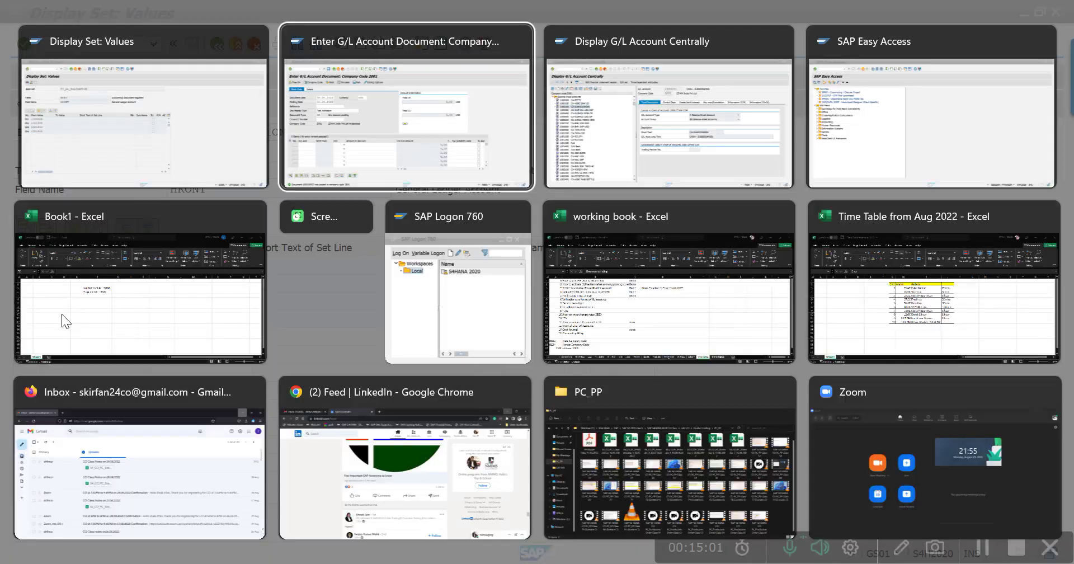
{"action": "key", "text": "ctrl+v"}
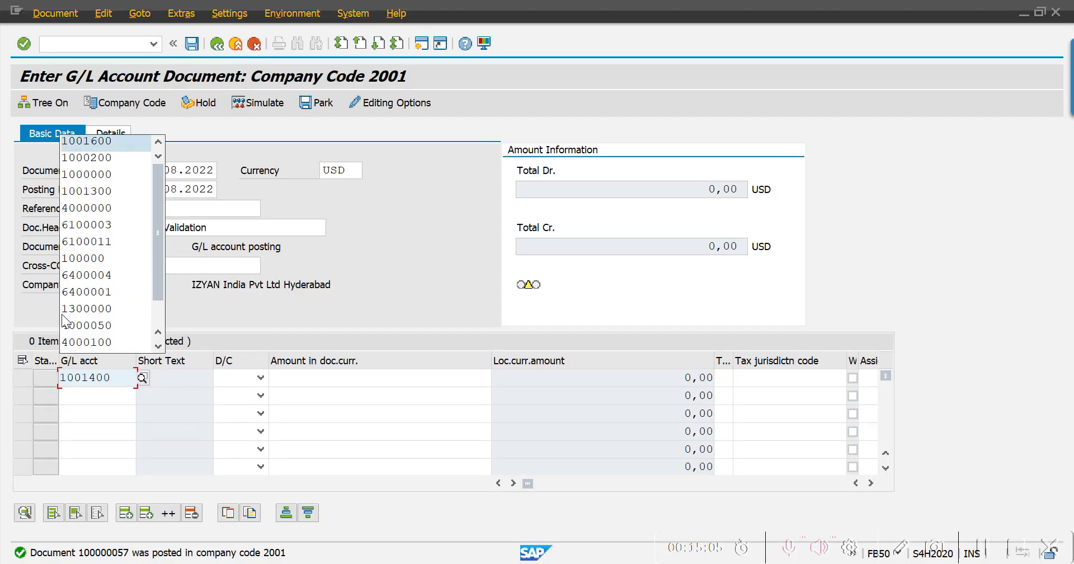
{"action": "key", "text": "Down"}
{"action": "key", "text": "Down"}
{"action": "key", "text": "Return"}
Step: Set the 1001400 line item to Credit and the 1000200 line item to Debit
{"action": "key", "text": "Up"}
{"action": "key", "text": "Tab"}
{"action": "key", "text": "F4"}
{"action": "key", "text": "Return"}
{"action": "key", "text": "Down"}
{"action": "key", "text": "F4"}
{"action": "key", "text": "Down"}
{"action": "key", "text": "Return"}
{"action": "key", "text": "Up"}
Step: Enter 20000 as the amount on both the 1001400 and 1000200 line items, check the entries, and acknowledge the validation message
{"action": "key", "text": "Tab"}
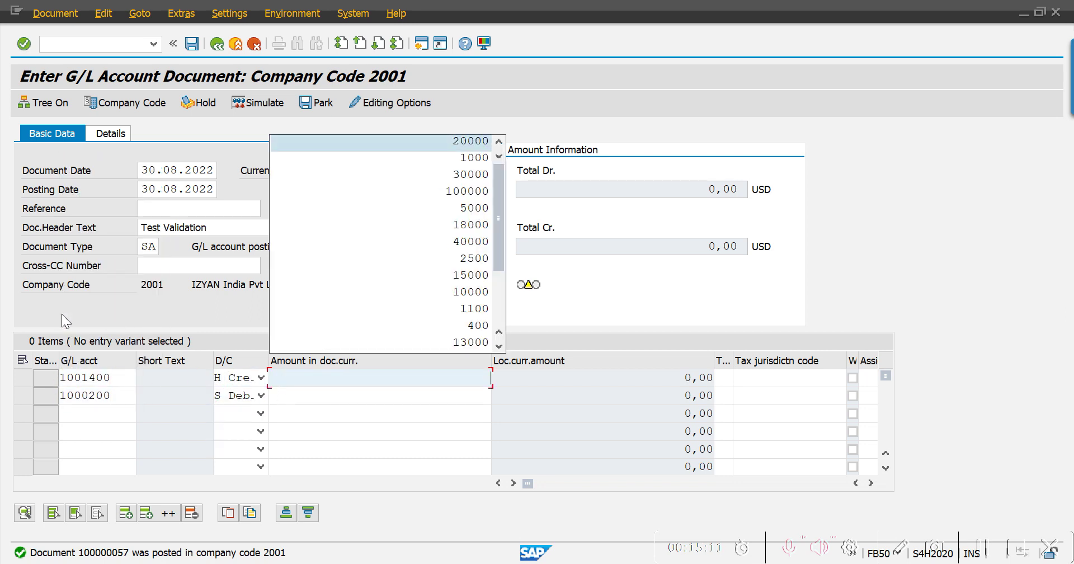
{"action": "key", "text": "Return"}
{"action": "key", "text": "Down"}
{"action": "key", "text": "Down"}
{"action": "key", "text": "Return"}
{"action": "key", "text": "Return"}
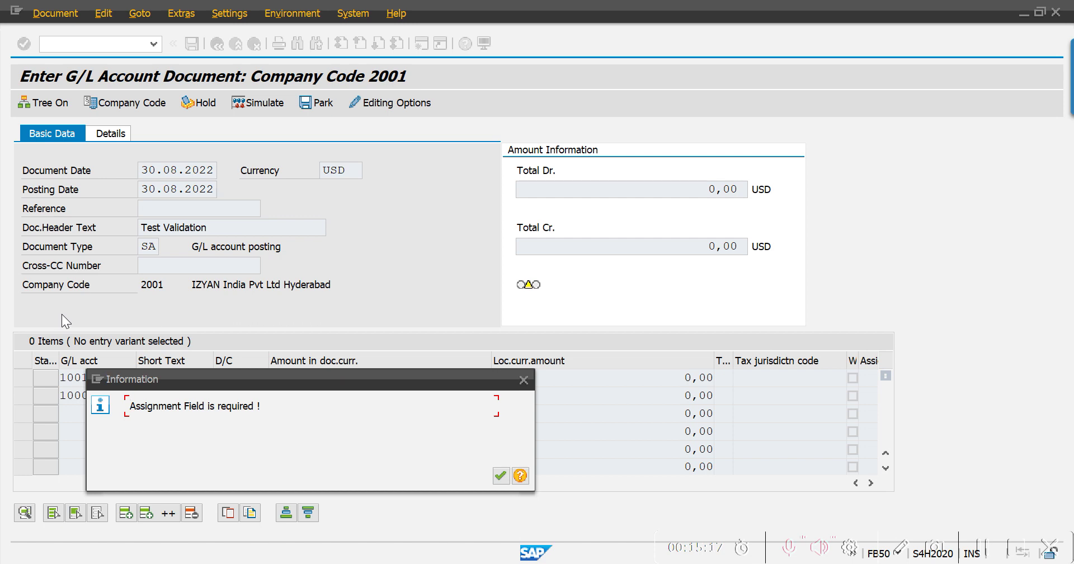
{"action": "key", "text": "Return"}
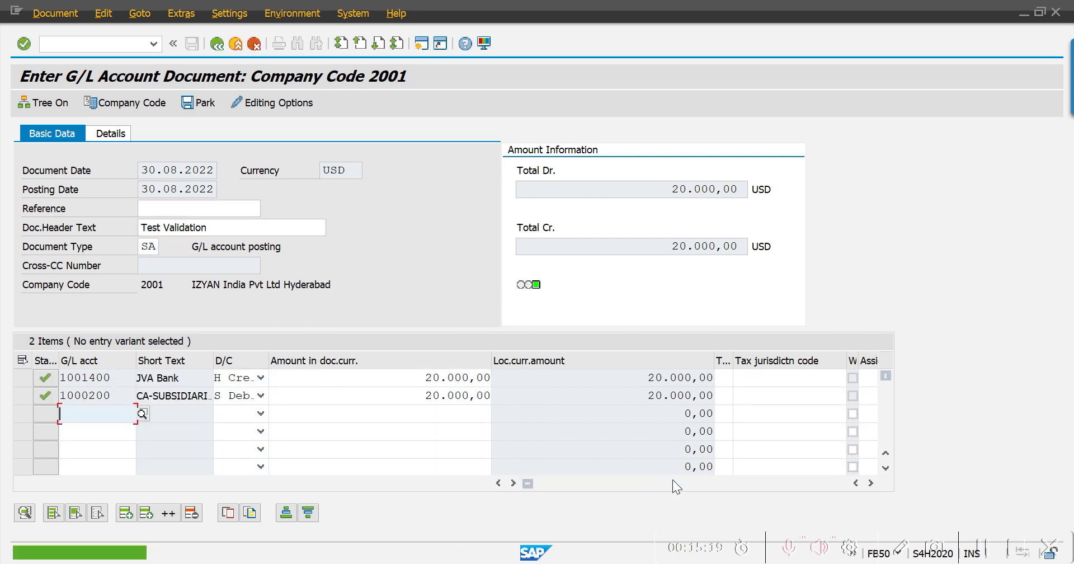
Step: Try the tax jurisdiction code YRRU on the 1001400 line item and acknowledge the validation message
{"action": "left_click", "coordinate": [788, 381]}
{"action": "type", "text": "YRRU"}
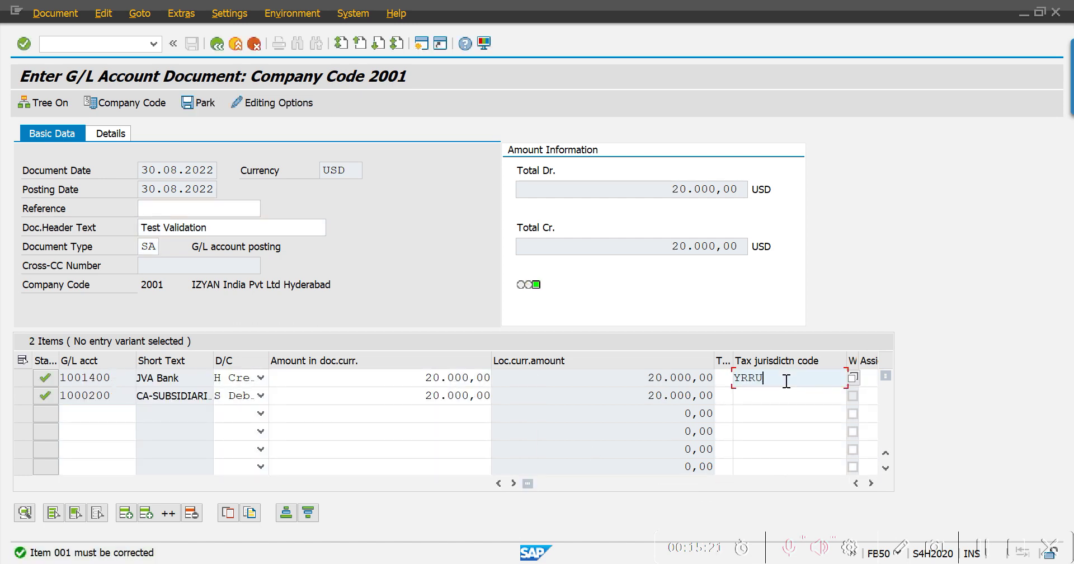
{"action": "key", "text": "Return"}
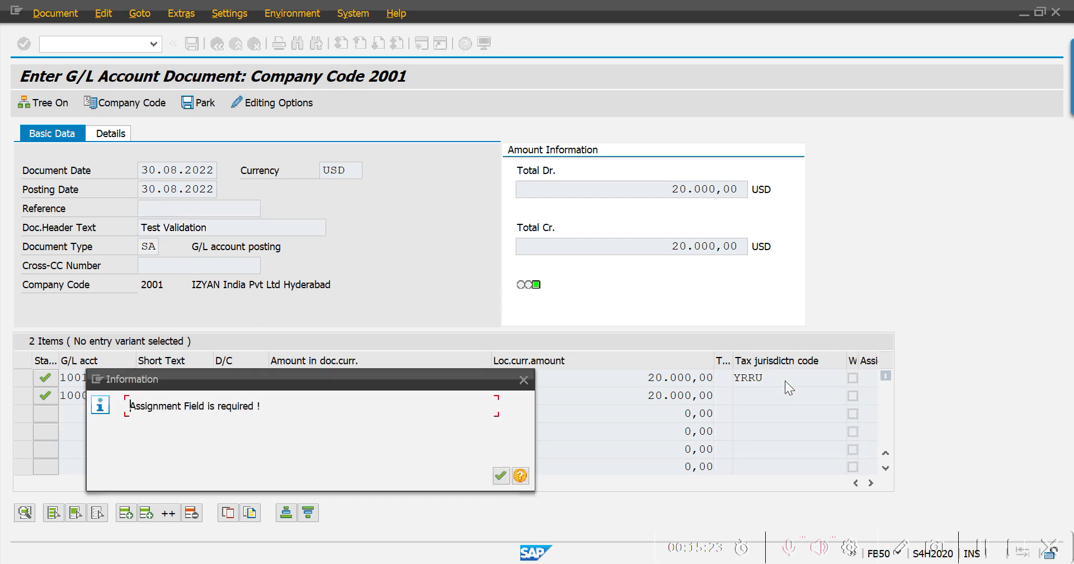
{"action": "key", "text": "Return"}
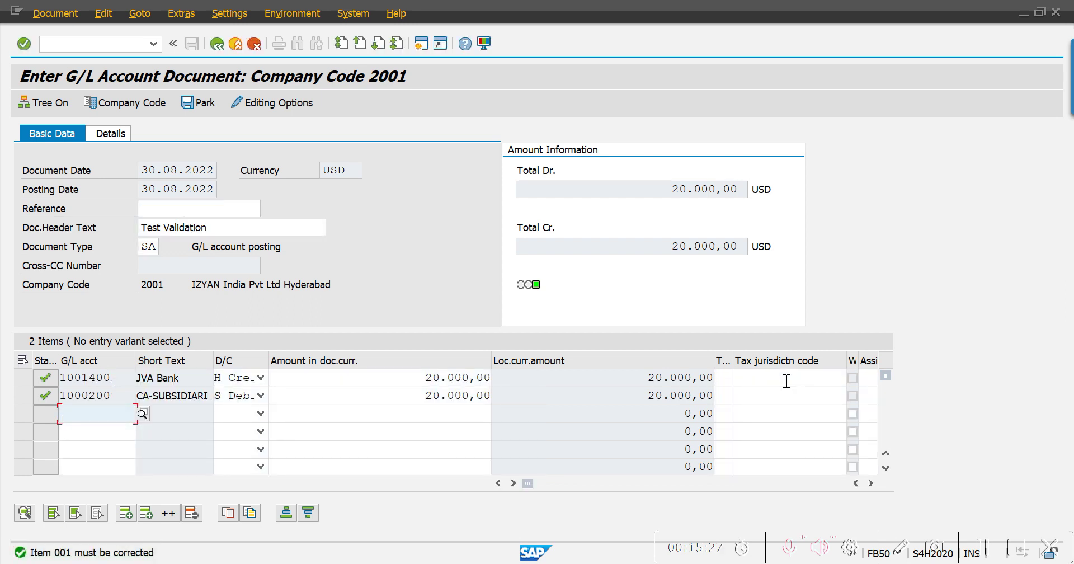
Step: Set the Assignment of the 1001400 line item to TEST and check the entries
{"action": "left_click", "coordinate": [759, 383]}
{"action": "scroll", "coordinate": [758, 382], "scroll_direction": "right", "scroll_amount": 3}
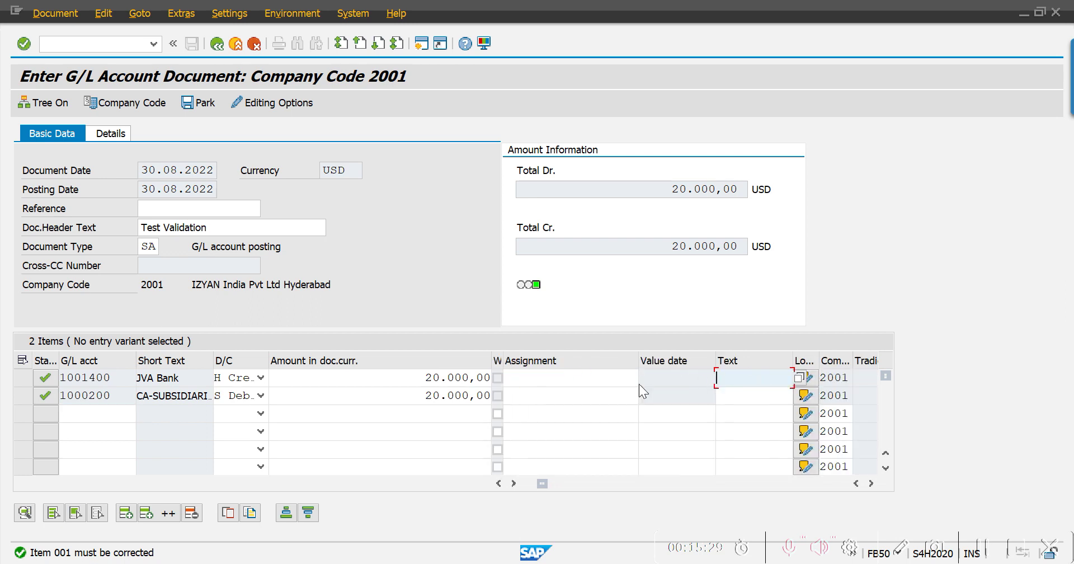
{"action": "left_click", "coordinate": [601, 379]}
{"action": "type", "text": "TEST"}
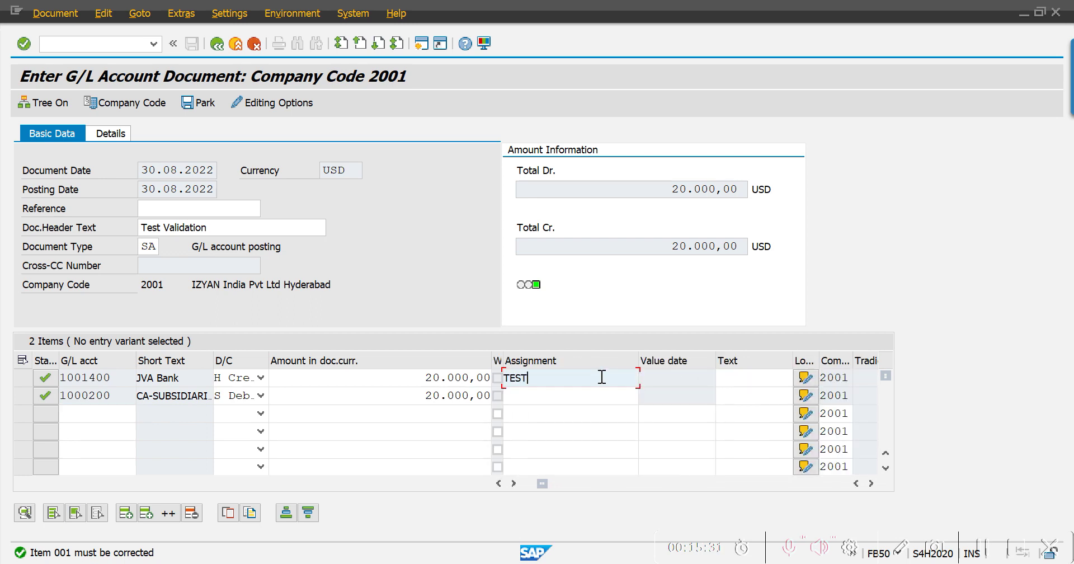
{"action": "key", "text": "Return"}
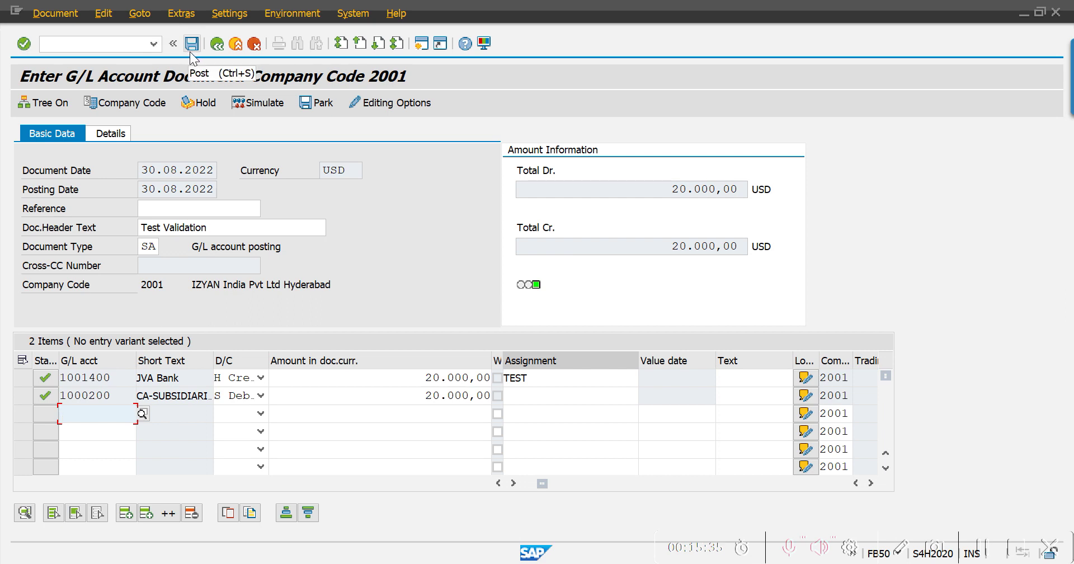
Step: Clear the Assignment of the 1001400 line item, try to post the document, and acknowledge the validation message
{"action": "left_click_drag", "start_coordinate": [529, 378], "coordinate": [443, 373]}
{"action": "key", "text": "Delete"}
{"action": "key", "text": "Return"}
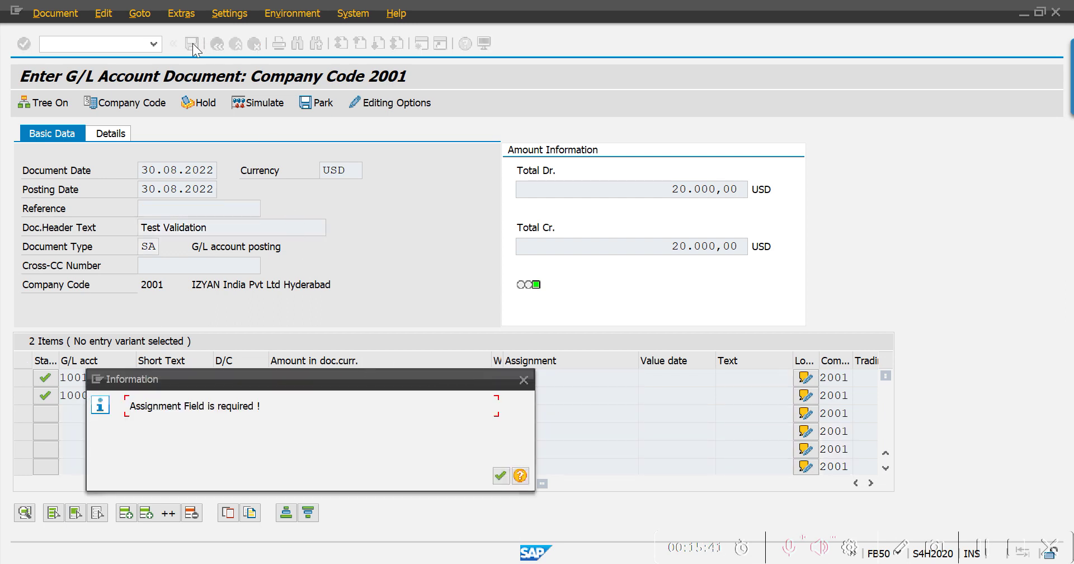
{"action": "left_click_drag", "start_coordinate": [241, 385], "coordinate": [533, 205]}
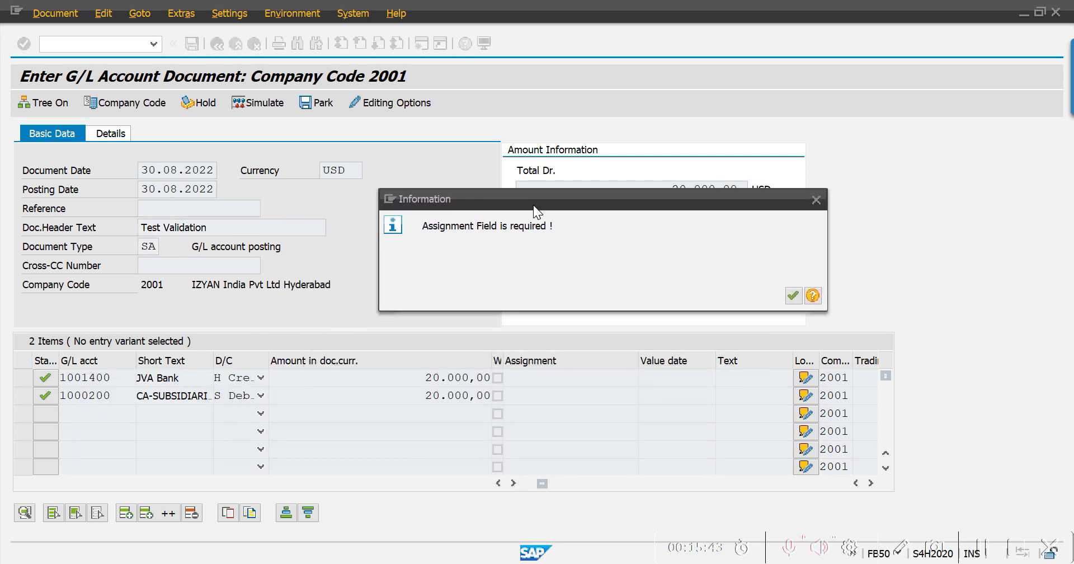
{"action": "left_click", "coordinate": [794, 296]}
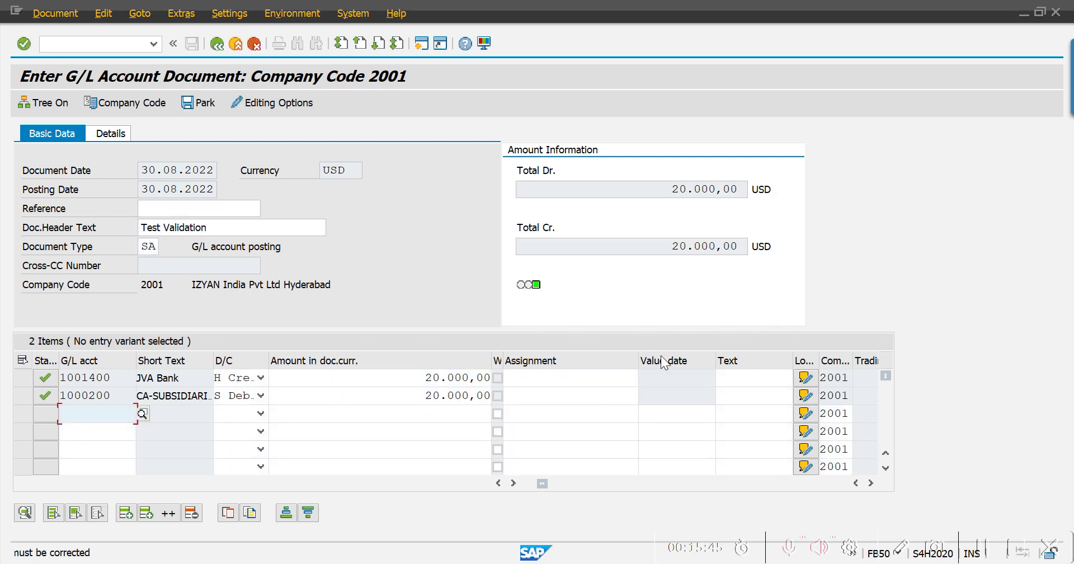
Step: Enter TEST again as the Assignment of the 1001400 line item and post the document
{"action": "left_click", "coordinate": [527, 381]}
{"action": "left_click", "coordinate": [531, 392]}
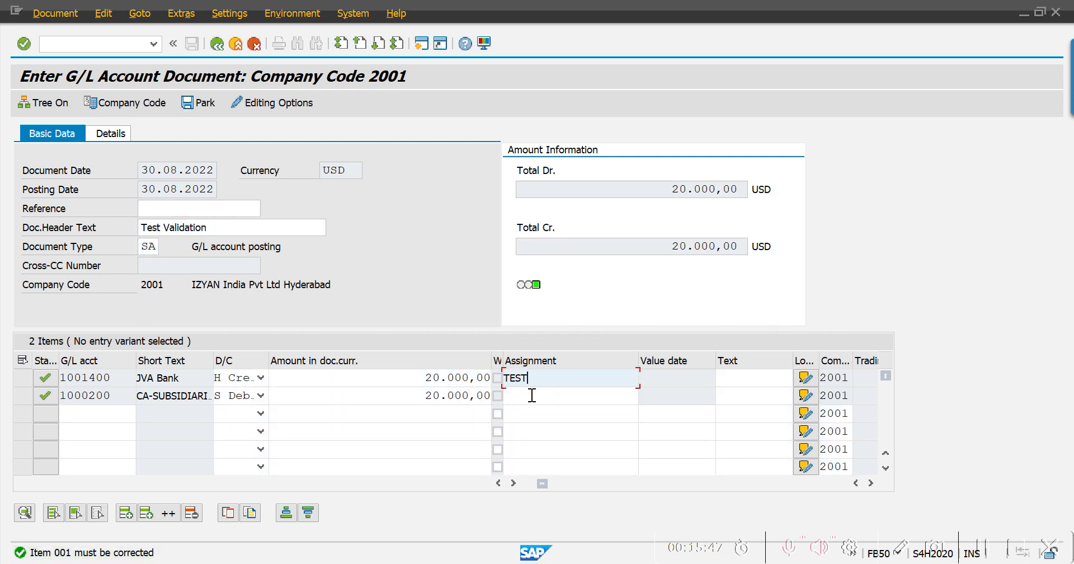
{"action": "key", "text": "ctrl+s"}
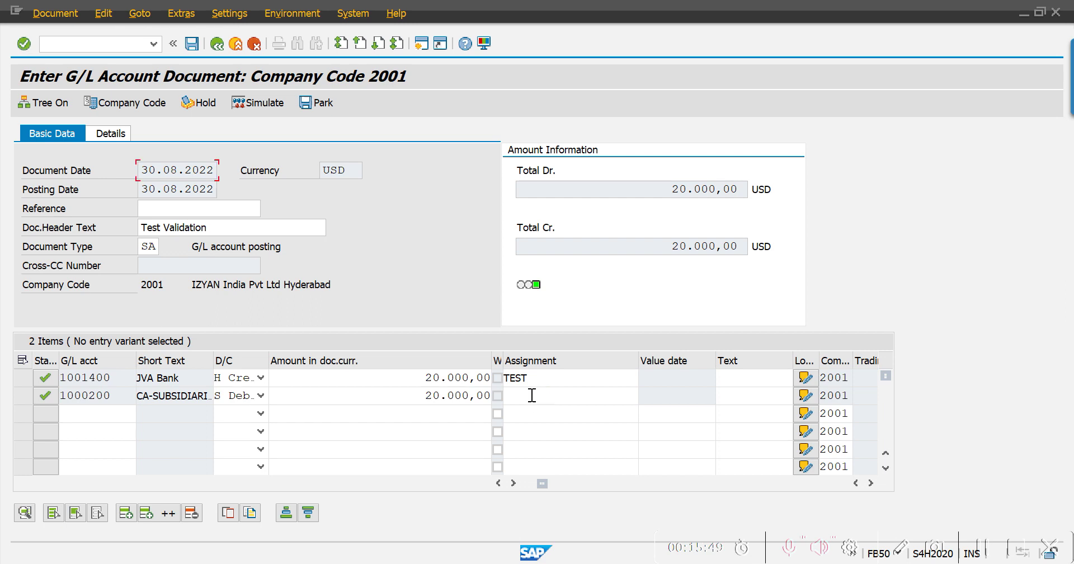